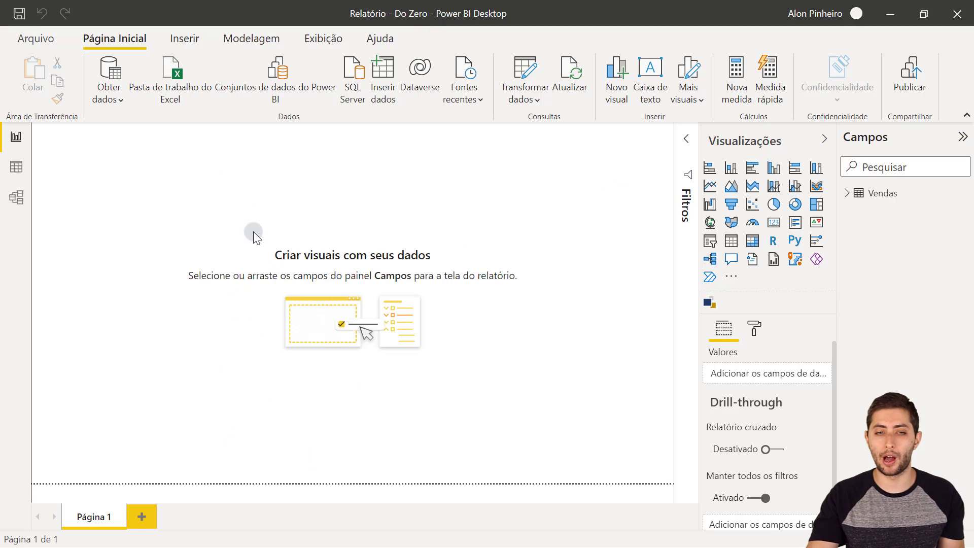
Show the data of the Vendas table and sort it by the Dia column in ascending order
{"action": "left_click", "coordinate": [20, 170]}
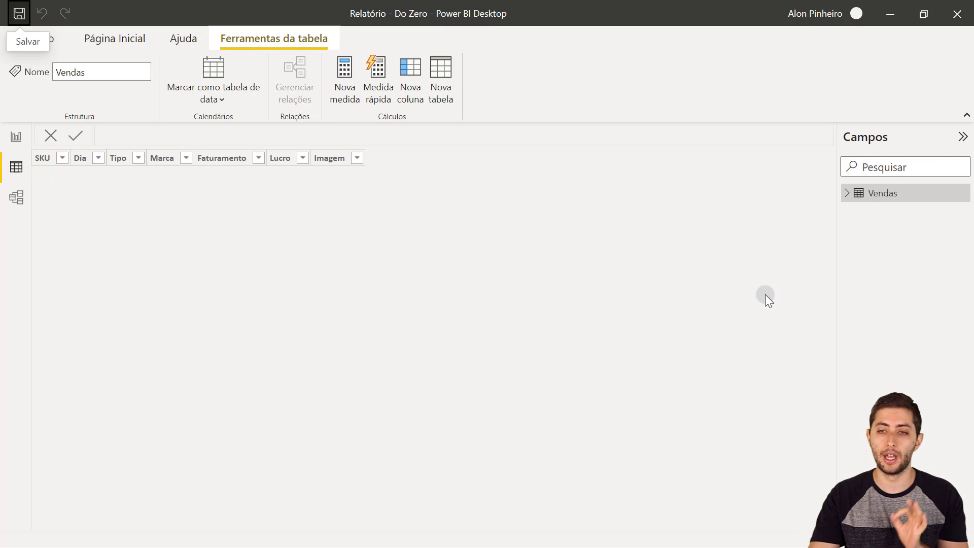
{"action": "left_click", "coordinate": [326, 155]}
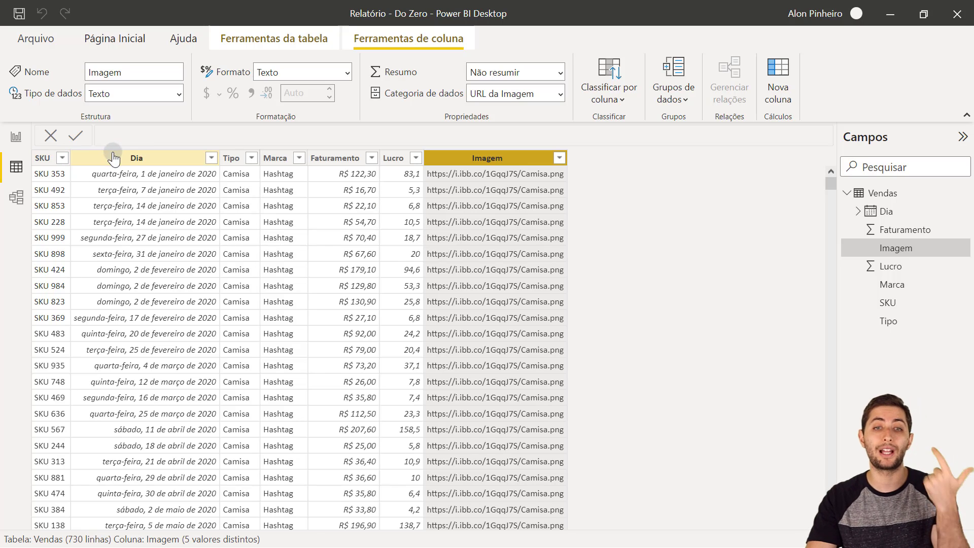
{"action": "left_click", "coordinate": [211, 158]}
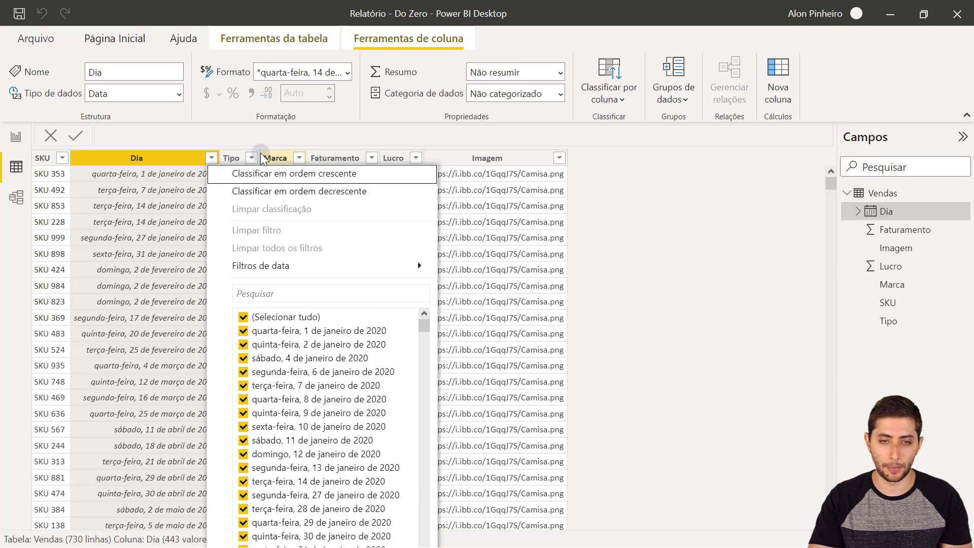
{"action": "left_click", "coordinate": [281, 96]}
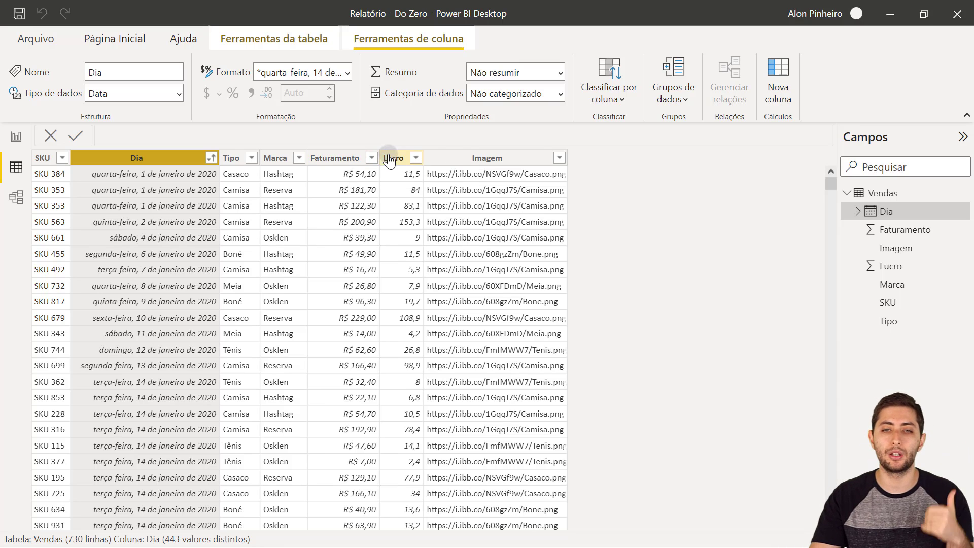
{"action": "left_click", "coordinate": [463, 162]}
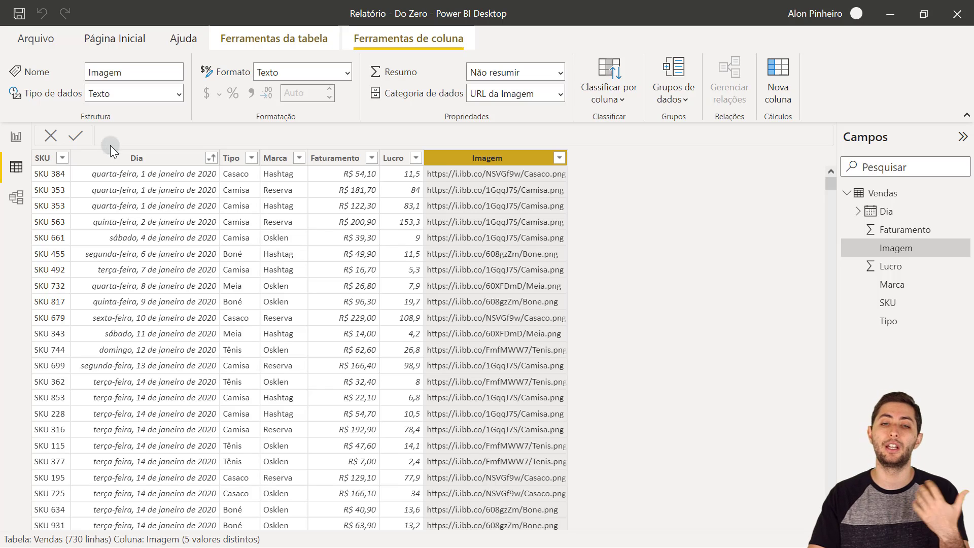
Create a new measure in the Vendas table and name it Faturamento Total
{"action": "left_click", "coordinate": [354, 206]}
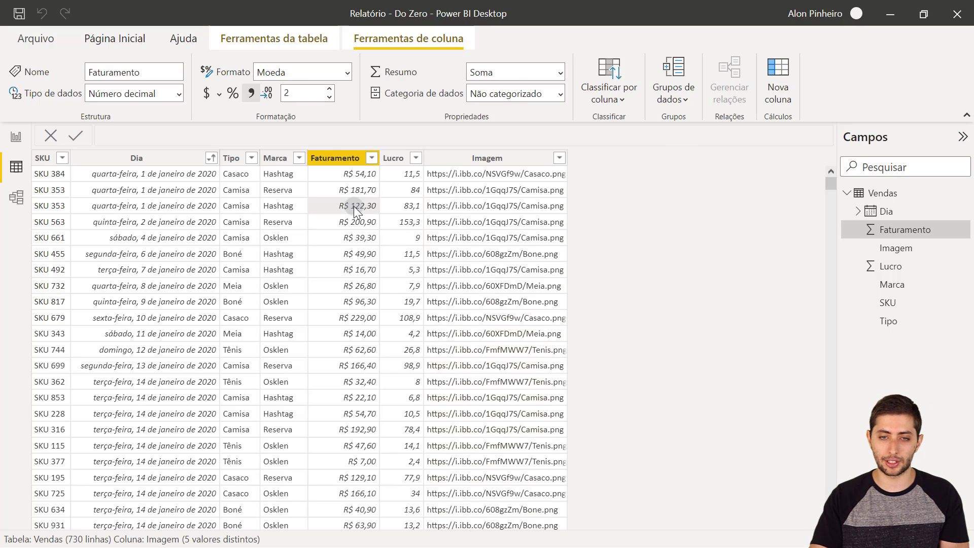
{"action": "right_click", "coordinate": [354, 206]}
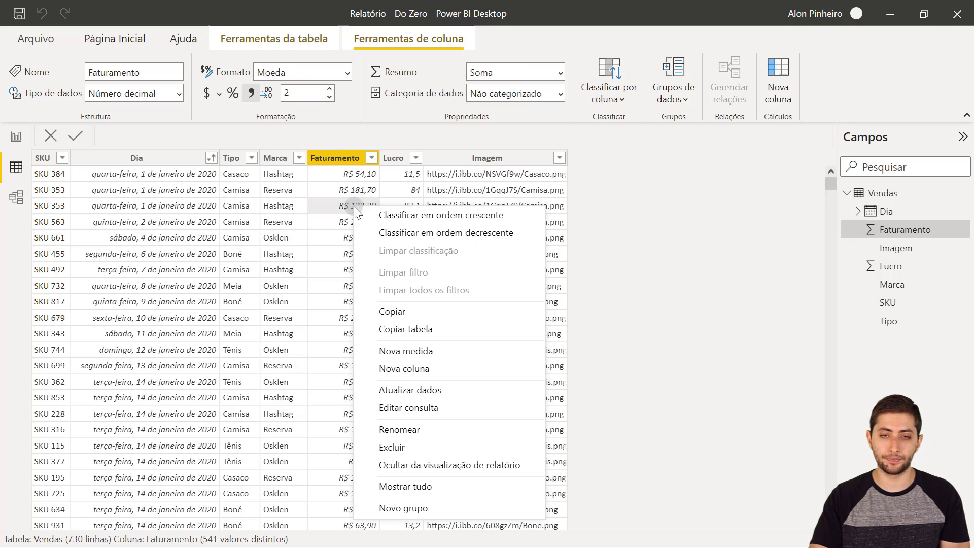
{"action": "left_click", "coordinate": [435, 352]}
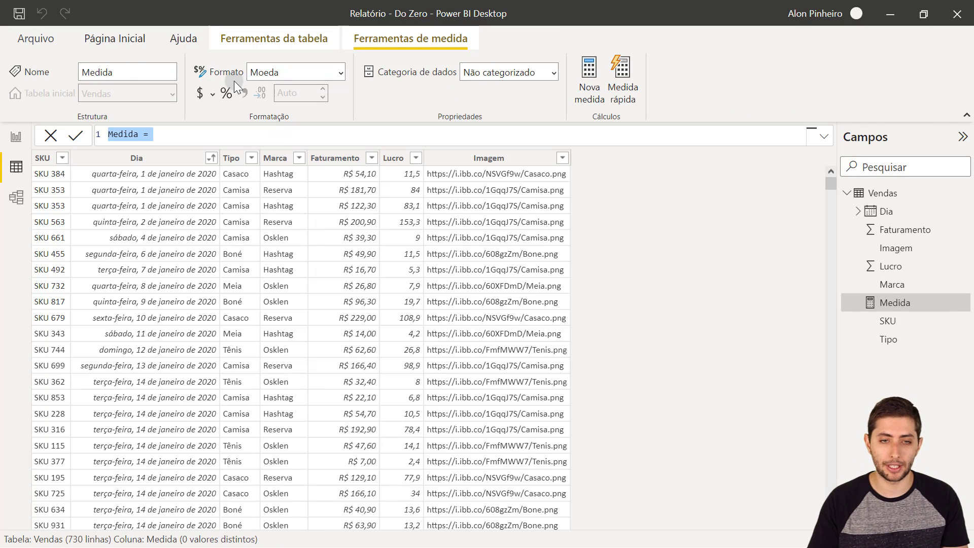
{"action": "scroll", "coordinate": [198, 145], "scroll_direction": "up", "scroll_amount": 2, "text": "ctrl"}
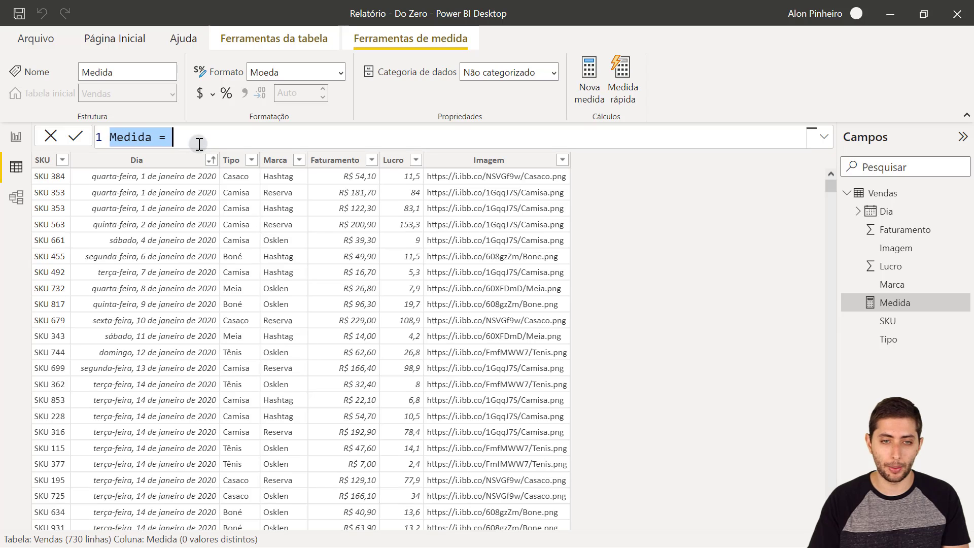
{"action": "scroll", "coordinate": [200, 144], "scroll_direction": "up", "scroll_amount": 1, "text": "ctrl"}
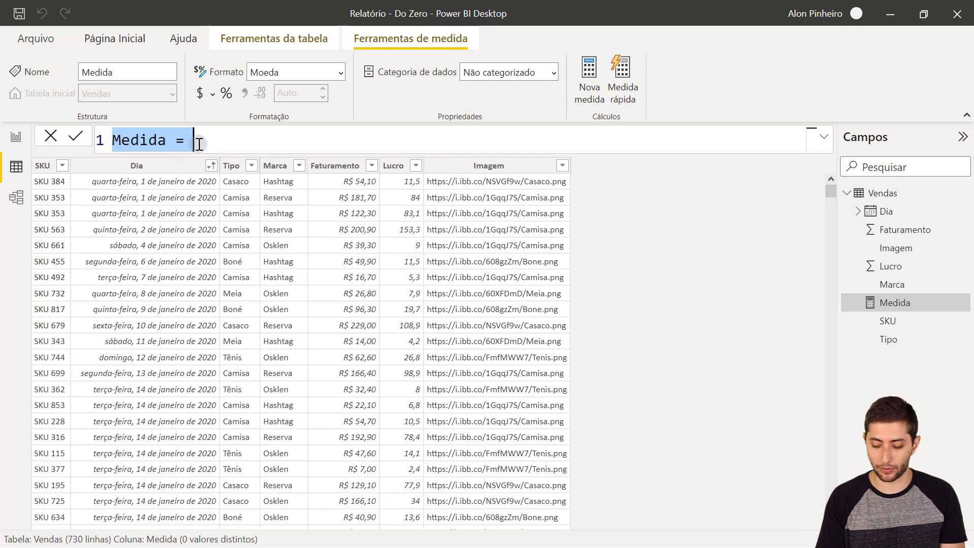
{"action": "scroll", "coordinate": [213, 148], "scroll_direction": "up", "scroll_amount": 2, "text": "ctrl"}
{"action": "key", "text": "Left"}
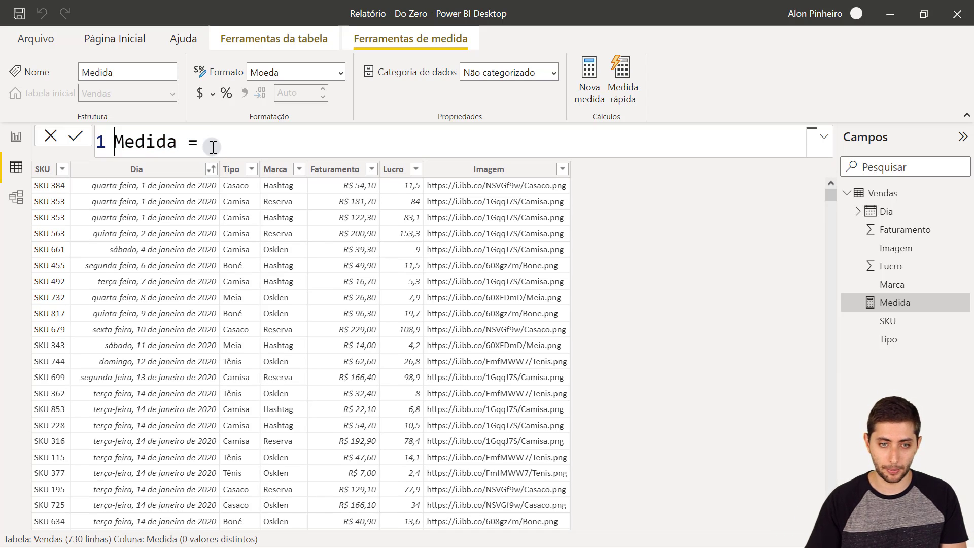
{"action": "key", "text": "ctrl+shift+Right"}
{"action": "type", "text": "Faturamento Tota"}
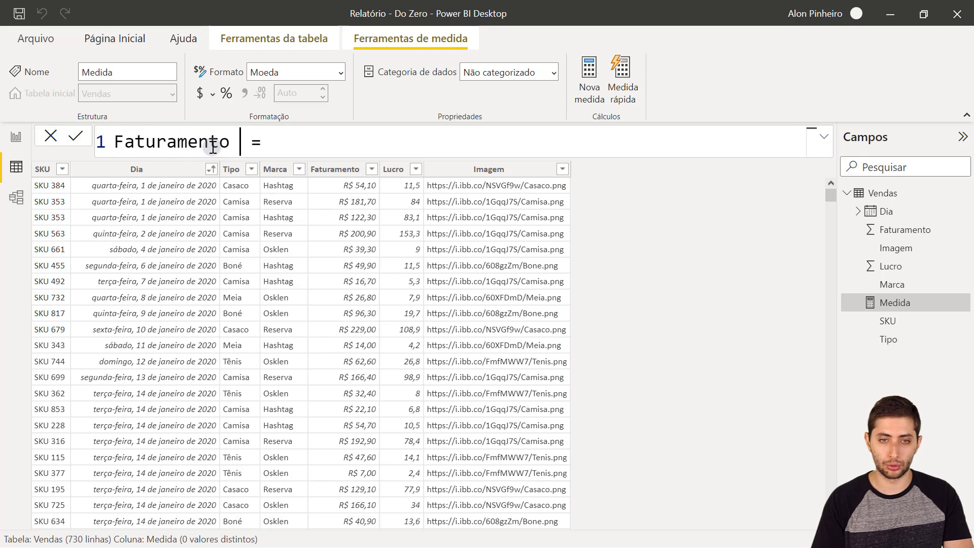
{"action": "type", "text": "l"}
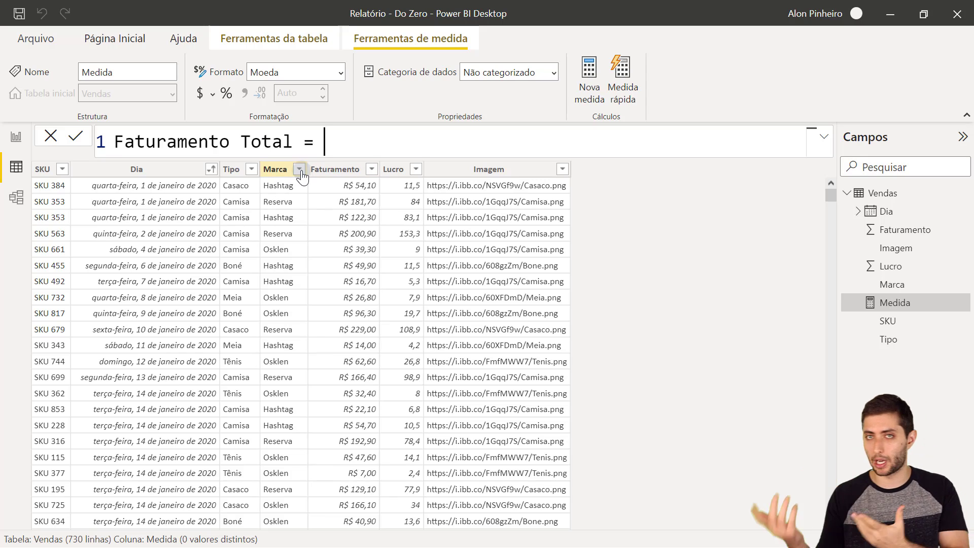
Define the Faturamento Total measure as SUM(Vendas[Faturamento]) and commit the formula
{"action": "type", "text": "sum"}
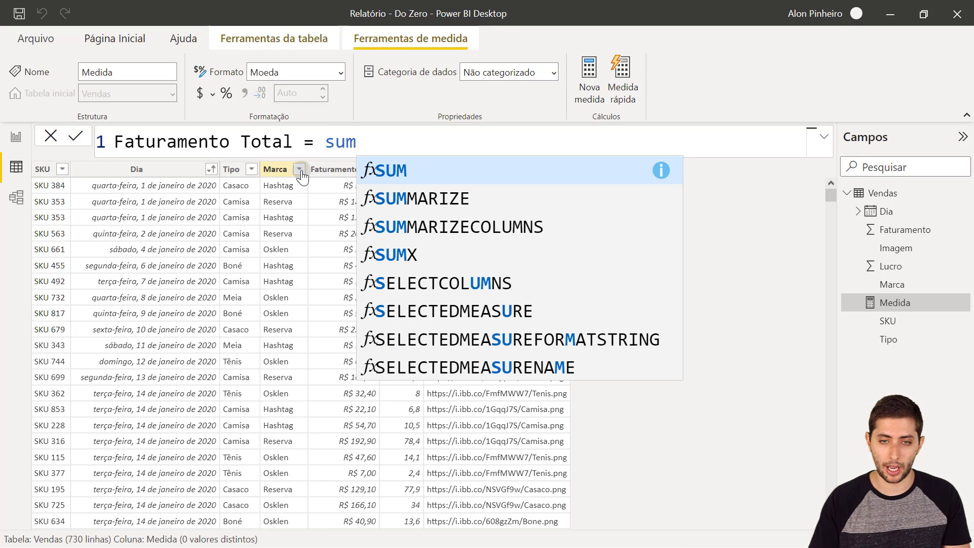
{"action": "key", "text": "Tab"}
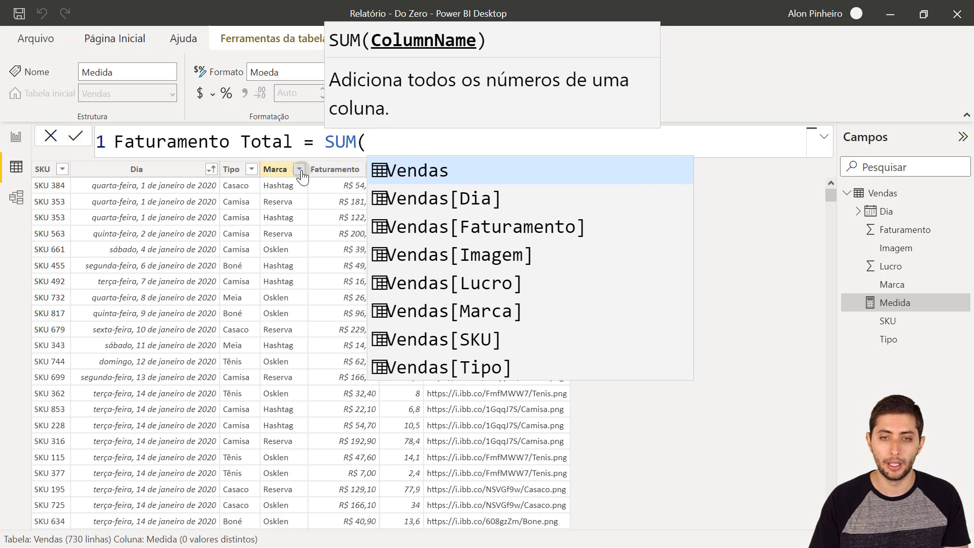
{"action": "key", "text": "Escape"}
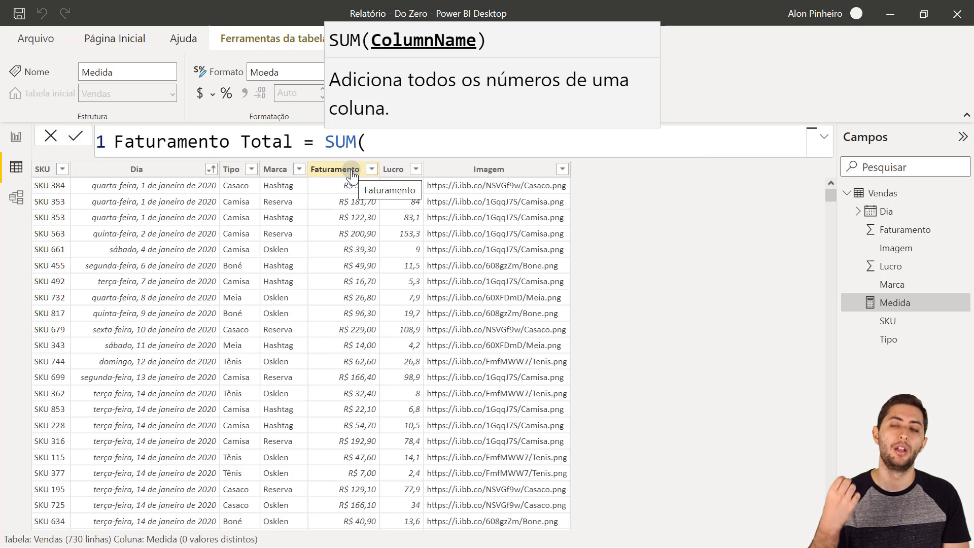
{"action": "type", "text": "faturamento"}
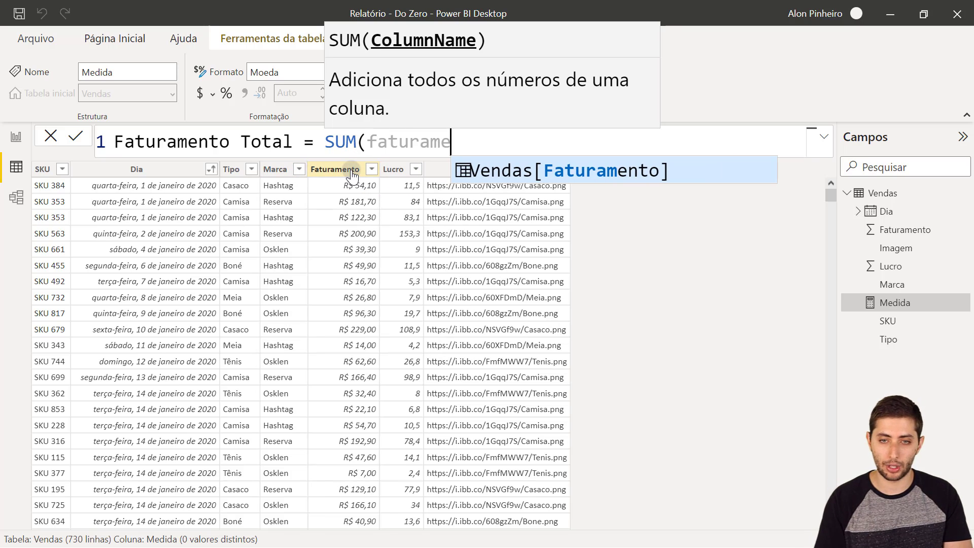
{"action": "left_click", "coordinate": [599, 175]}
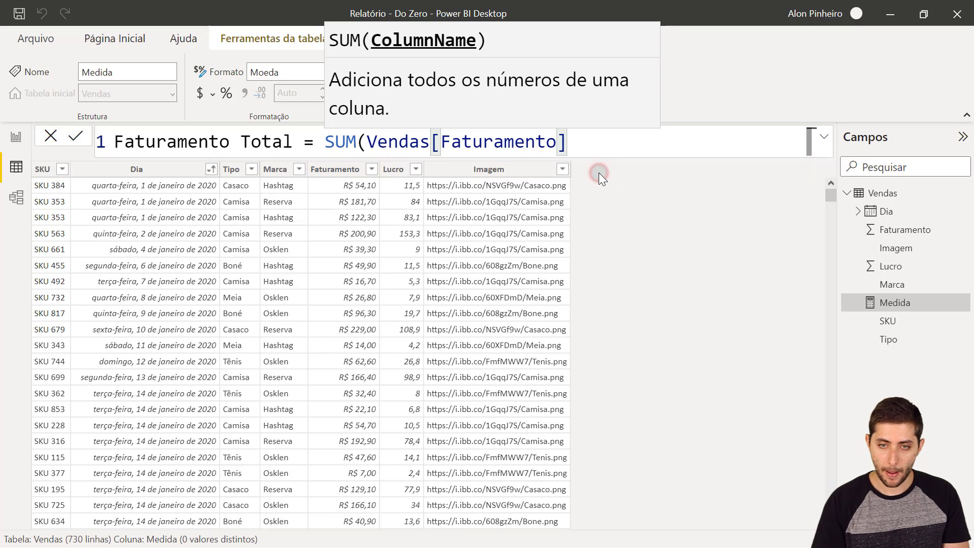
{"action": "type", "text": ")"}
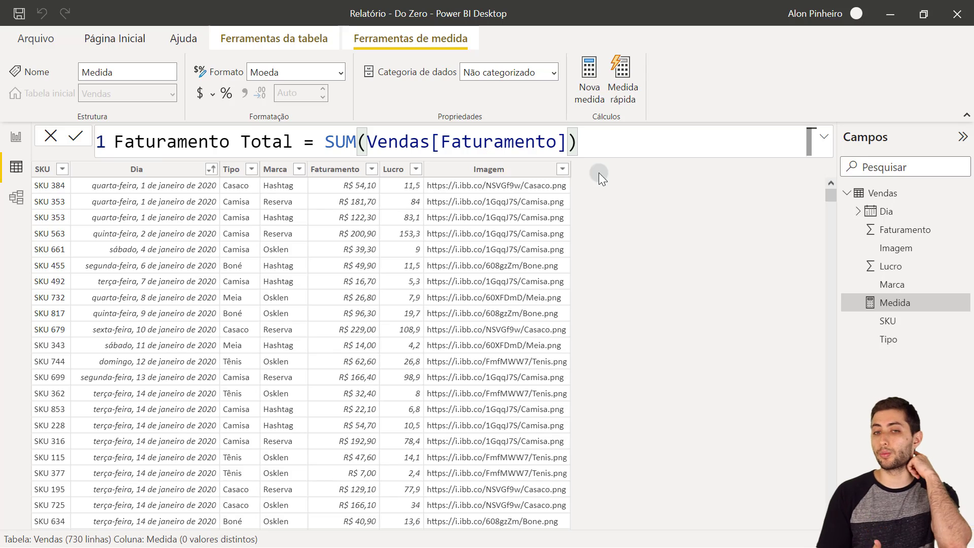
{"action": "key", "text": "Return"}
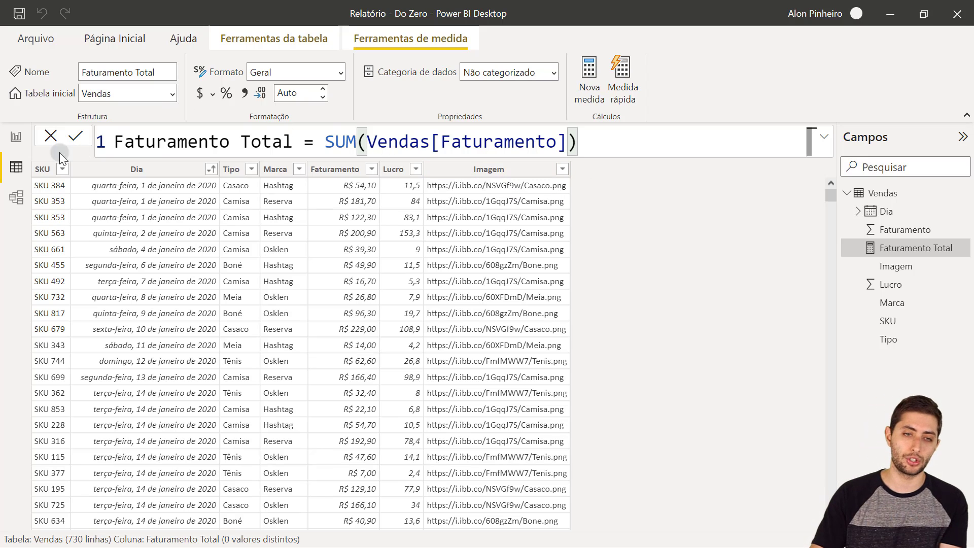
Add a card visual to the blank report page and have it show the Faturamento Total measure
{"action": "left_click", "coordinate": [18, 138]}
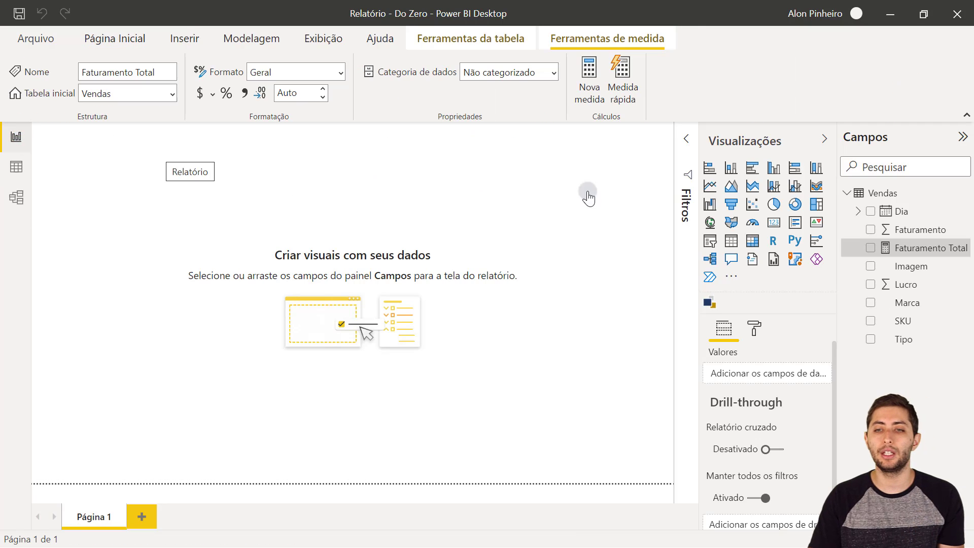
{"action": "left_click", "coordinate": [638, 205]}
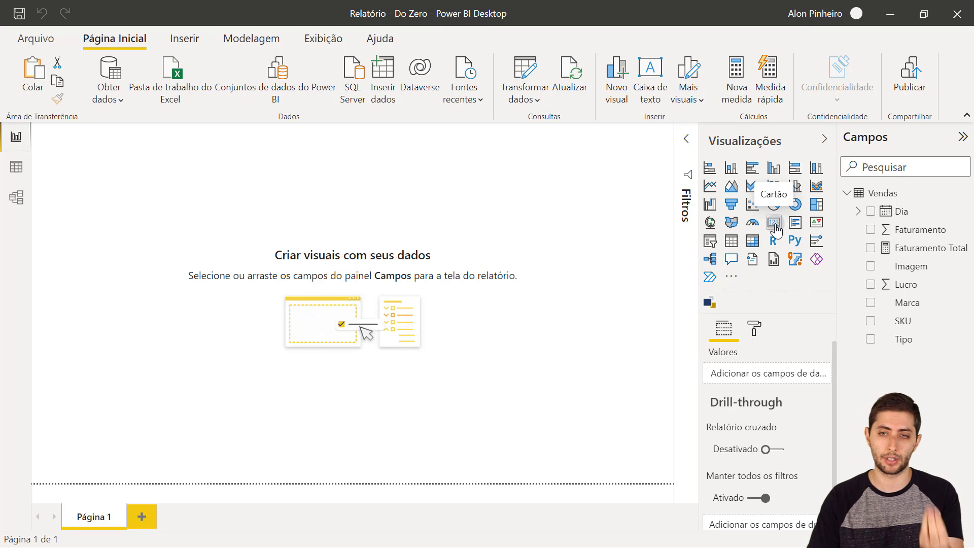
{"action": "left_click", "coordinate": [775, 224]}
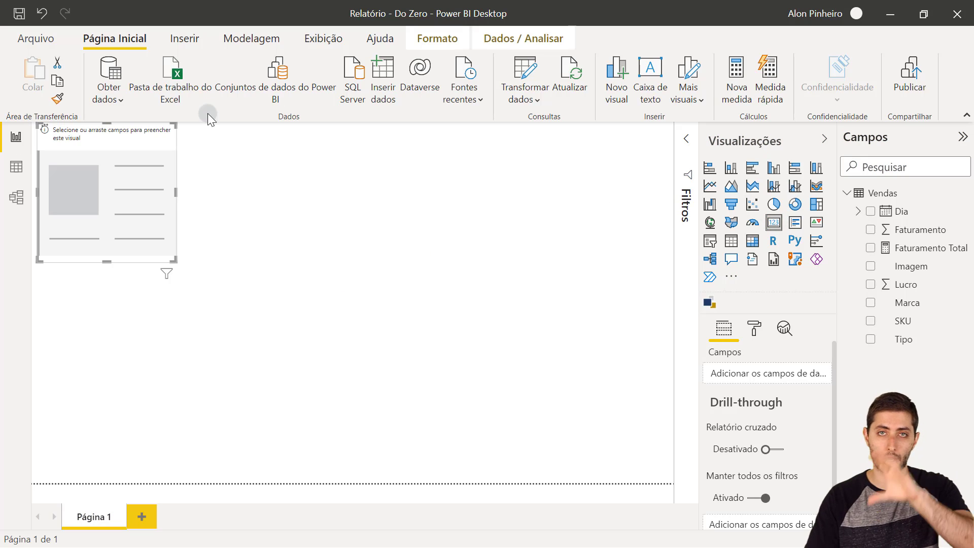
{"action": "left_click_drag", "start_coordinate": [190, 179], "coordinate": [245, 226]}
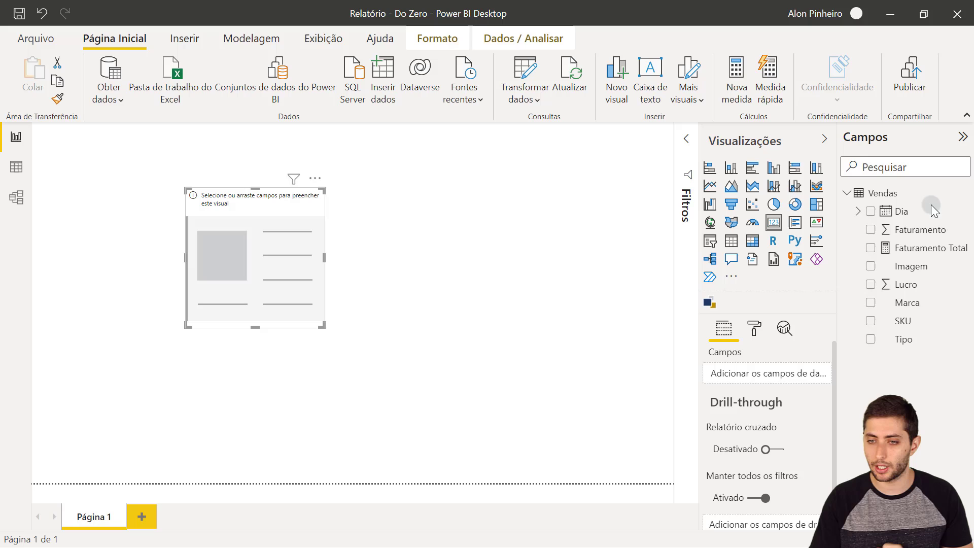
{"action": "left_click_drag", "start_coordinate": [921, 248], "coordinate": [775, 376]}
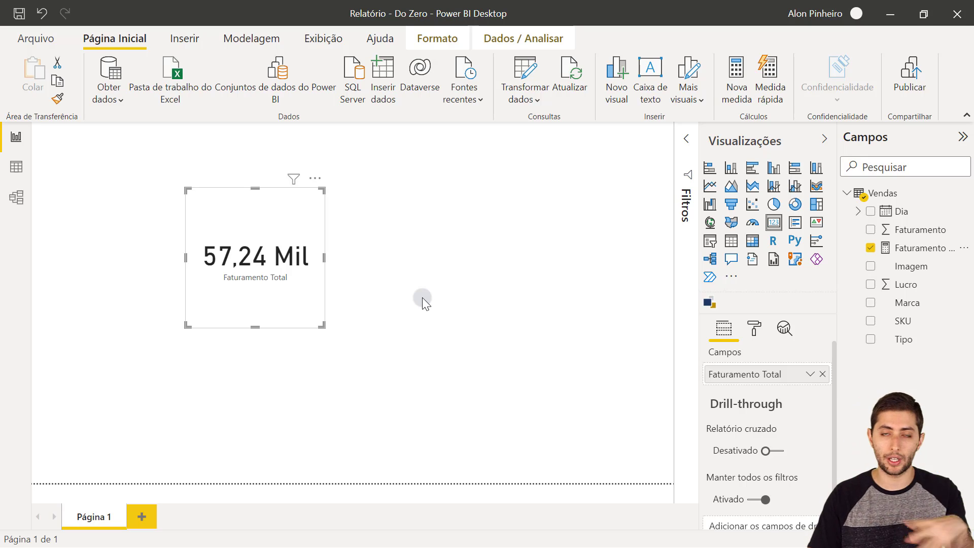
Delete the Faturamento Total card from the report page
{"action": "mouse_move", "coordinate": [291, 263]}
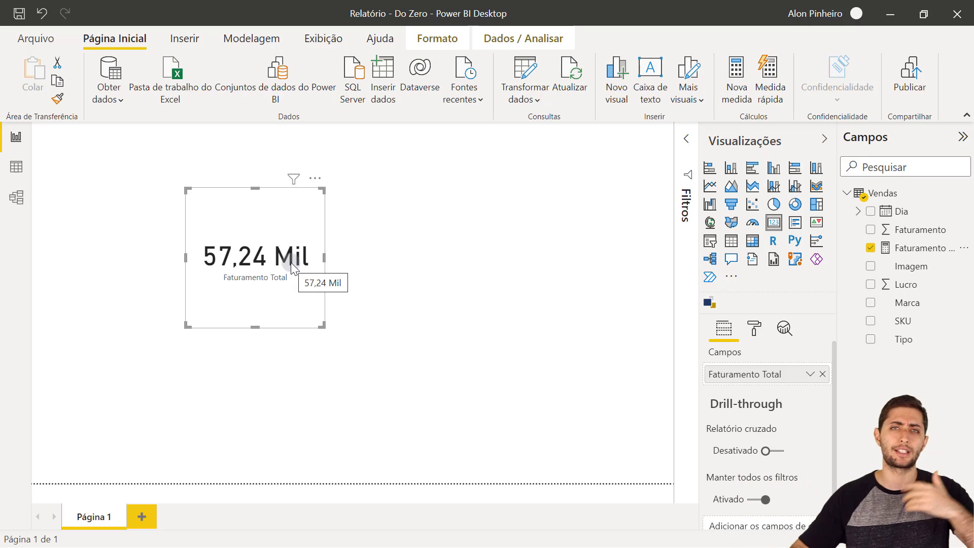
{"action": "left_click", "coordinate": [292, 263]}
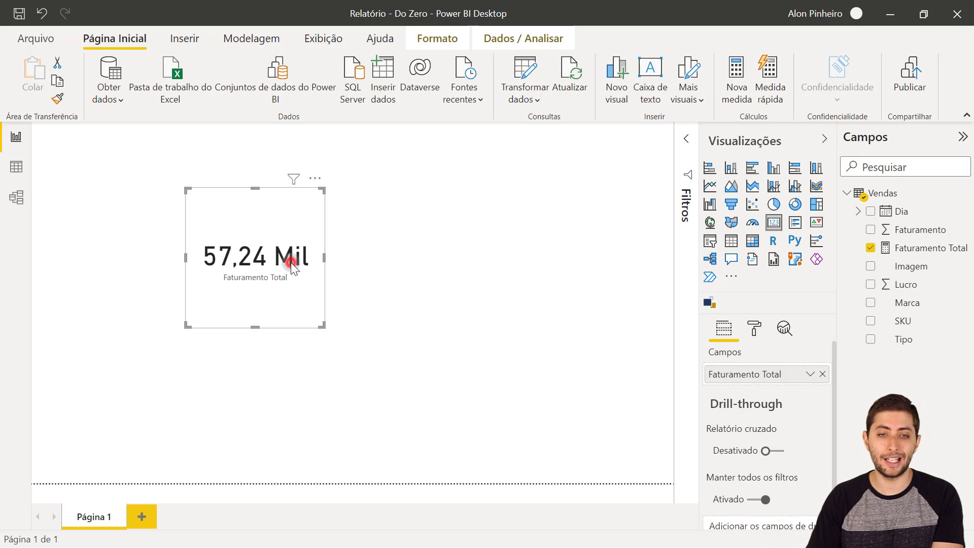
{"action": "key", "text": "Delete"}
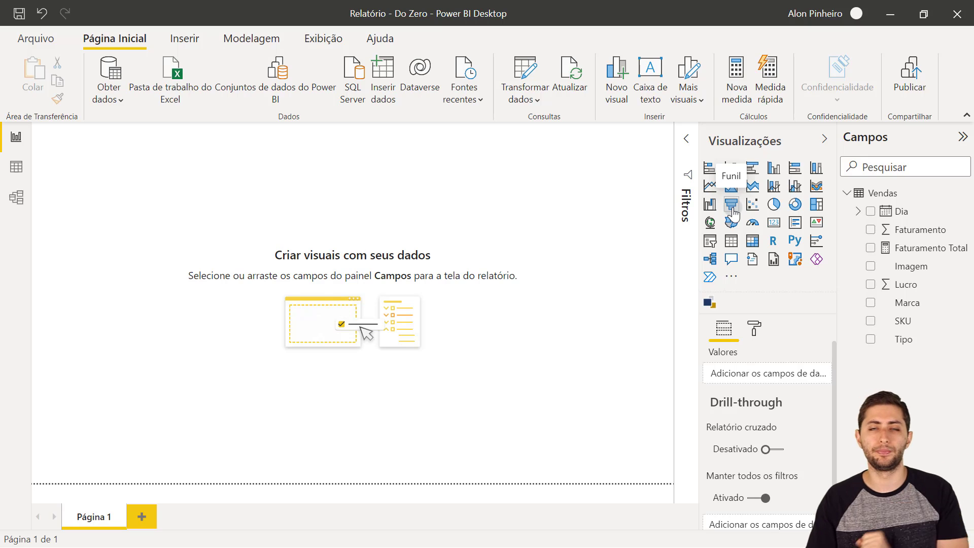
Add a stacked bar chart to the report page, enlarge it to most of the page height and place it right of centre
{"action": "left_click", "coordinate": [712, 168]}
{"action": "left_click_drag", "start_coordinate": [106, 232], "coordinate": [263, 263]}
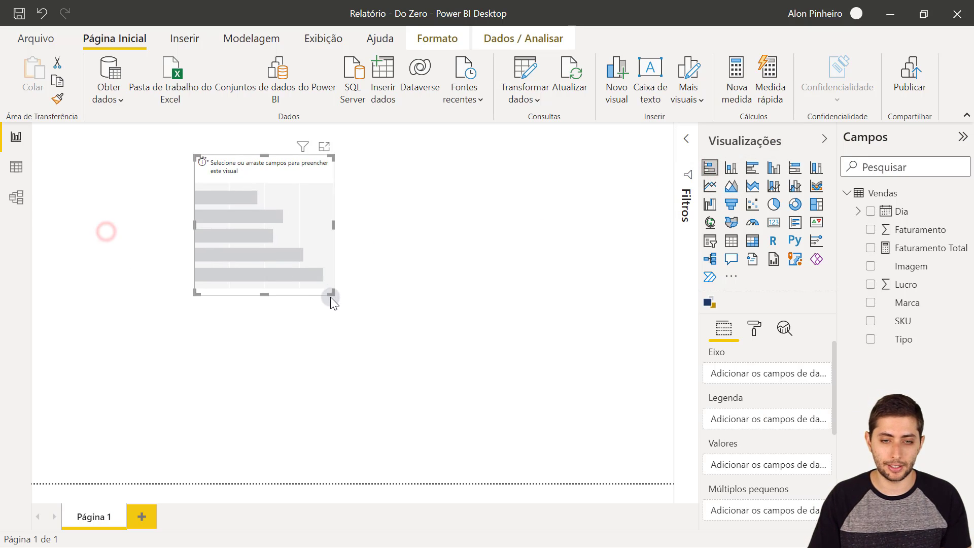
{"action": "left_click_drag", "start_coordinate": [331, 297], "coordinate": [478, 461]}
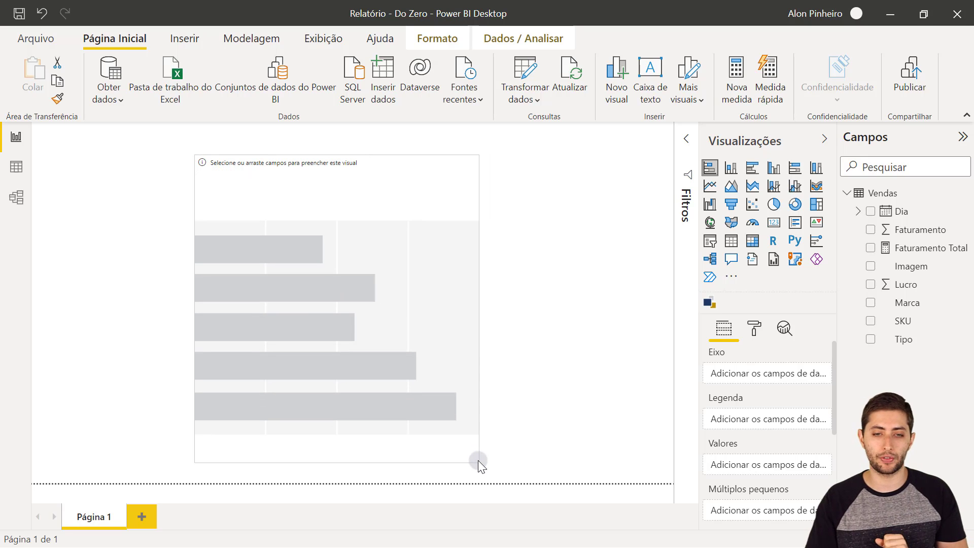
{"action": "left_click_drag", "start_coordinate": [413, 404], "coordinate": [502, 409]}
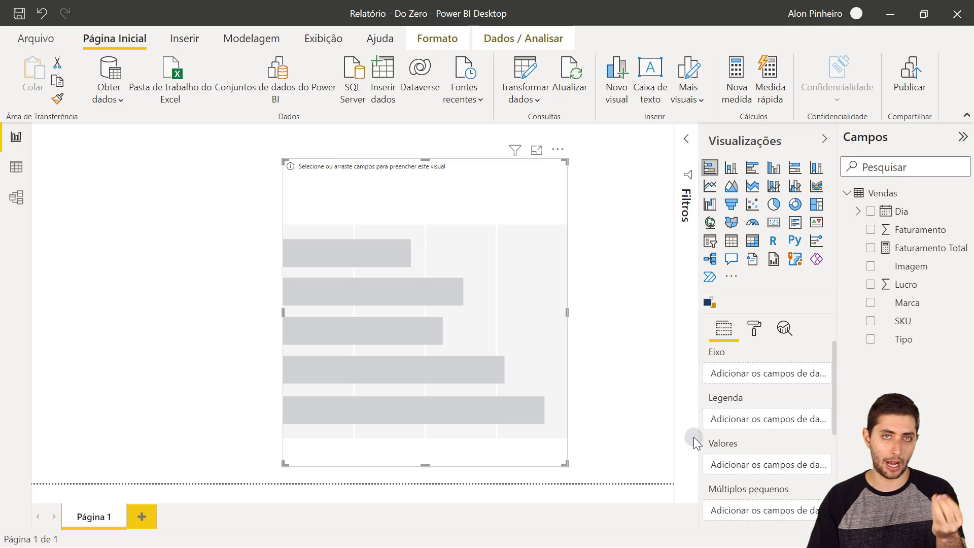
Use Faturamento Total as the bar chart's values and Tipo as its axis, and inspect the Camisa and Casaco bars
{"action": "left_click_drag", "start_coordinate": [913, 251], "coordinate": [770, 470]}
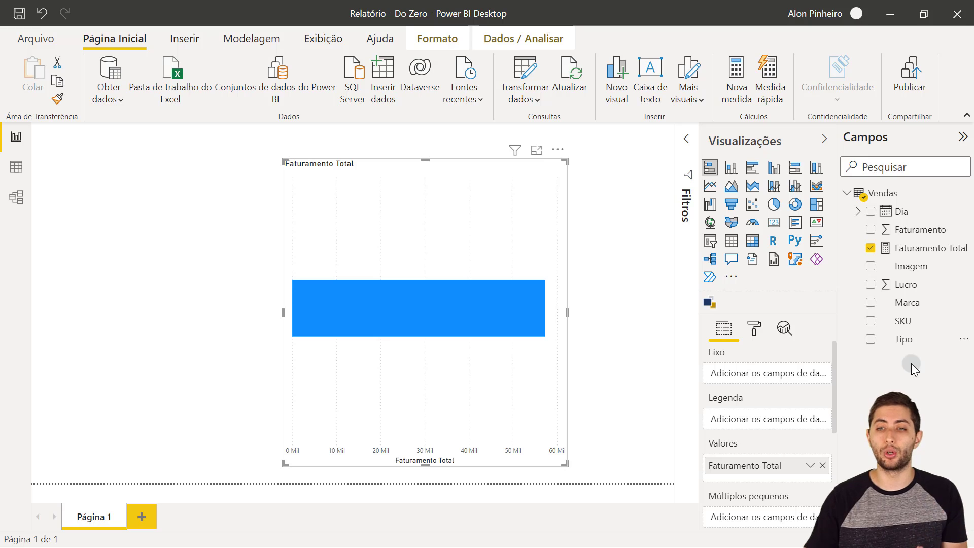
{"action": "left_click_drag", "start_coordinate": [914, 340], "coordinate": [771, 377]}
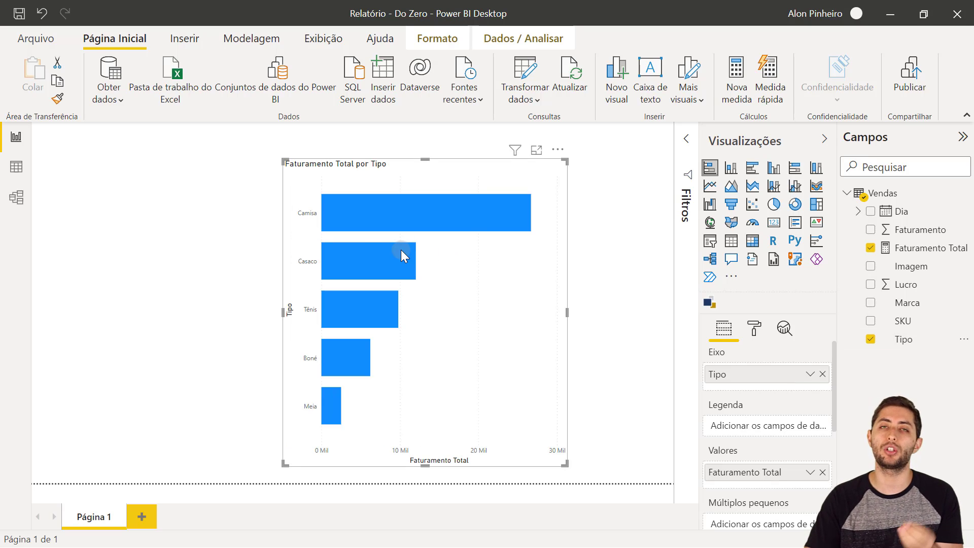
{"action": "mouse_move", "coordinate": [372, 212]}
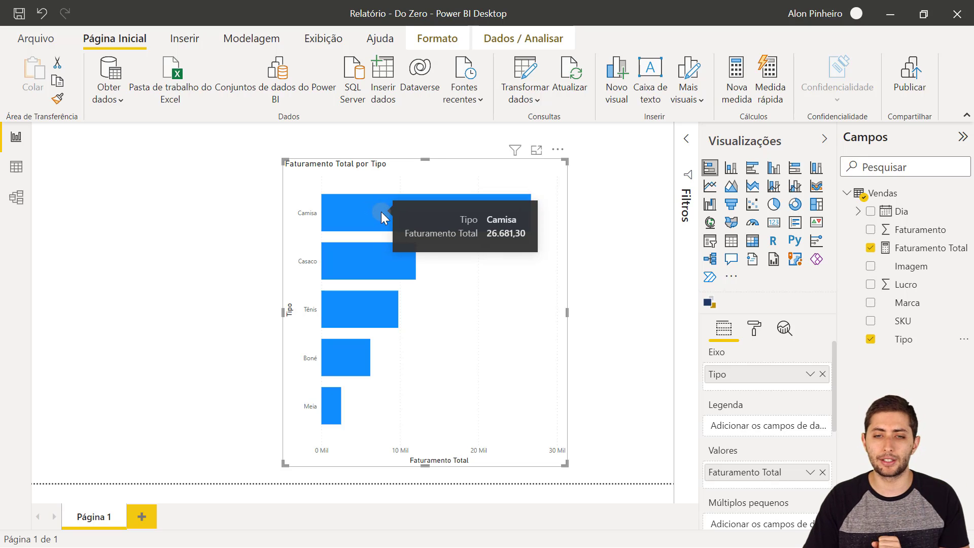
{"action": "mouse_move", "coordinate": [382, 257]}
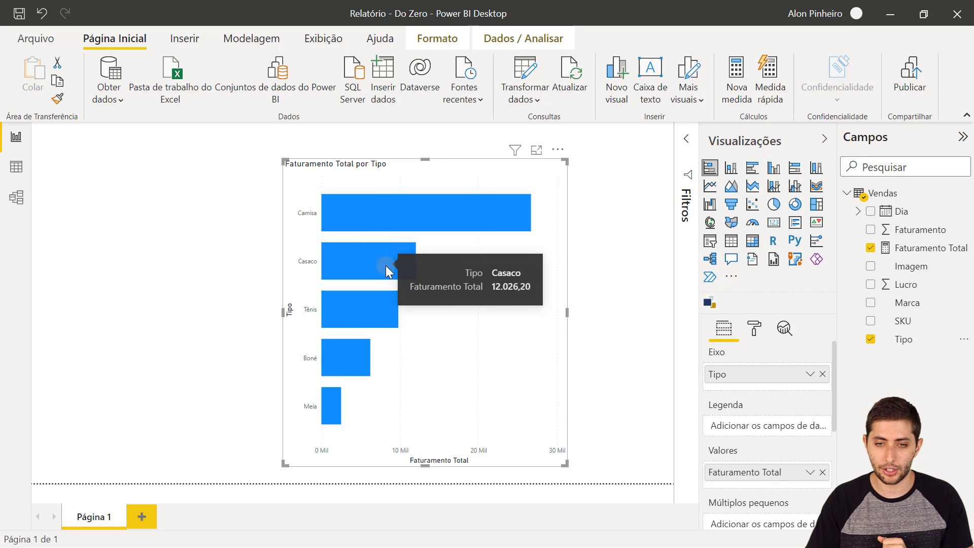
Set the bar chart's default data colour to the darkest navy shade of the theme's dark blue
{"action": "mouse_move", "coordinate": [363, 318]}
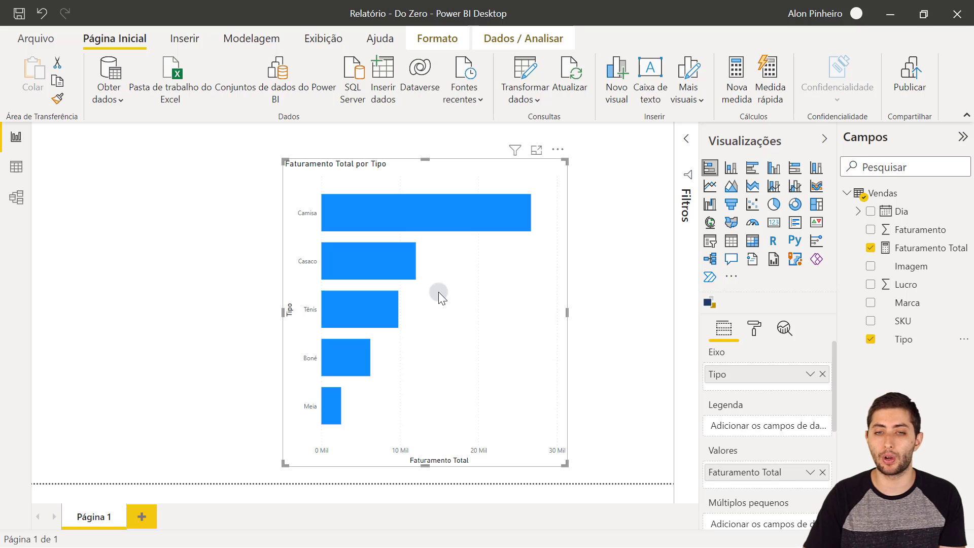
{"action": "left_click", "coordinate": [756, 331]}
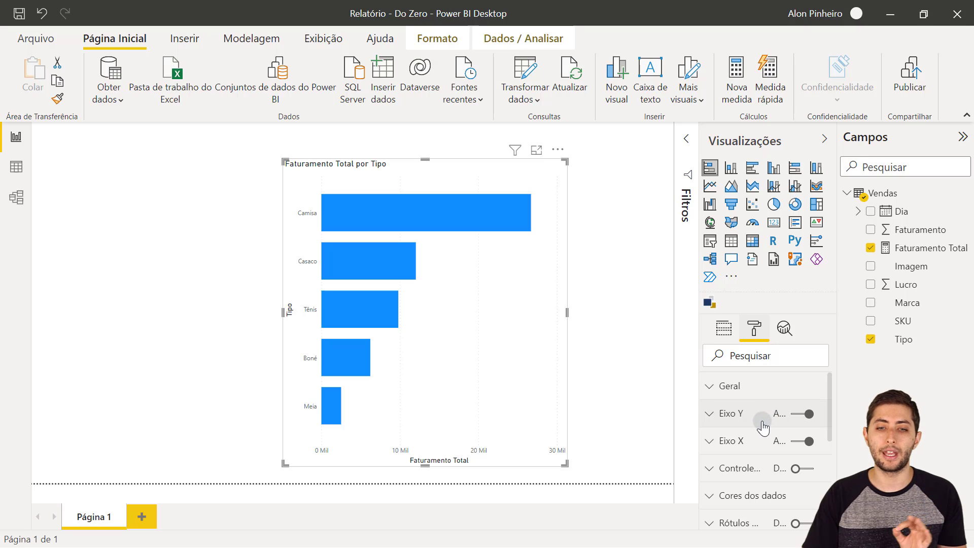
{"action": "scroll", "coordinate": [739, 464], "scroll_direction": "down", "scroll_amount": 1}
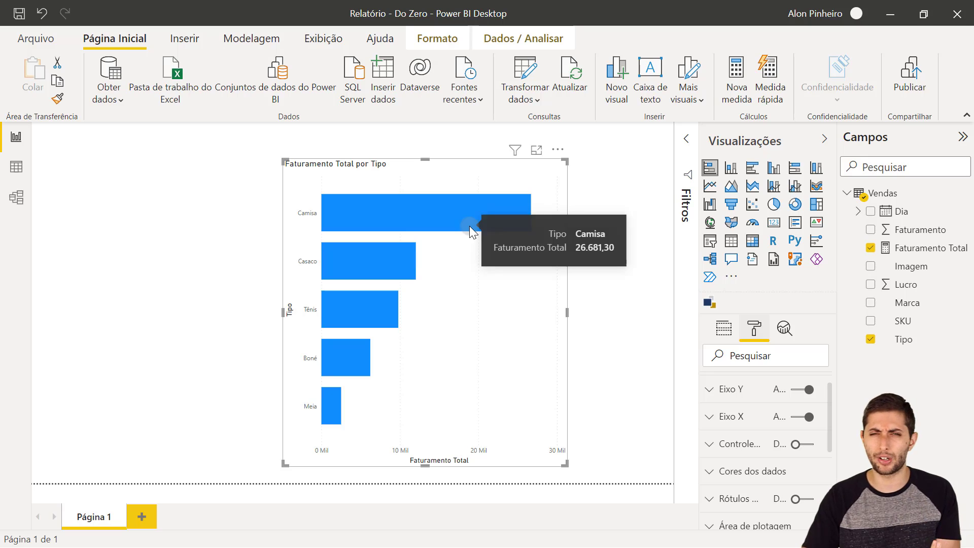
{"action": "scroll", "coordinate": [789, 460], "scroll_direction": "down", "scroll_amount": 1}
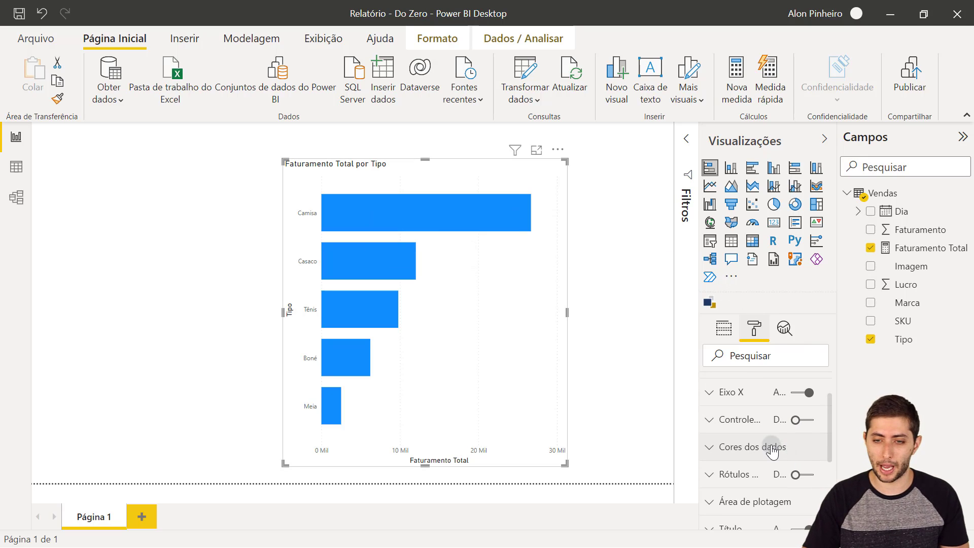
{"action": "left_click", "coordinate": [766, 447]}
{"action": "scroll", "coordinate": [767, 450], "scroll_direction": "down", "scroll_amount": 1}
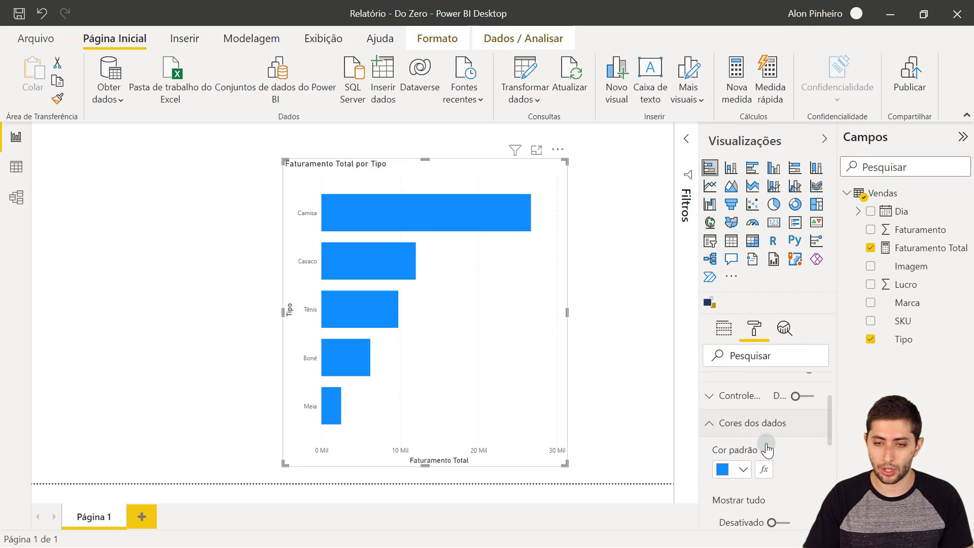
{"action": "left_click", "coordinate": [724, 466]}
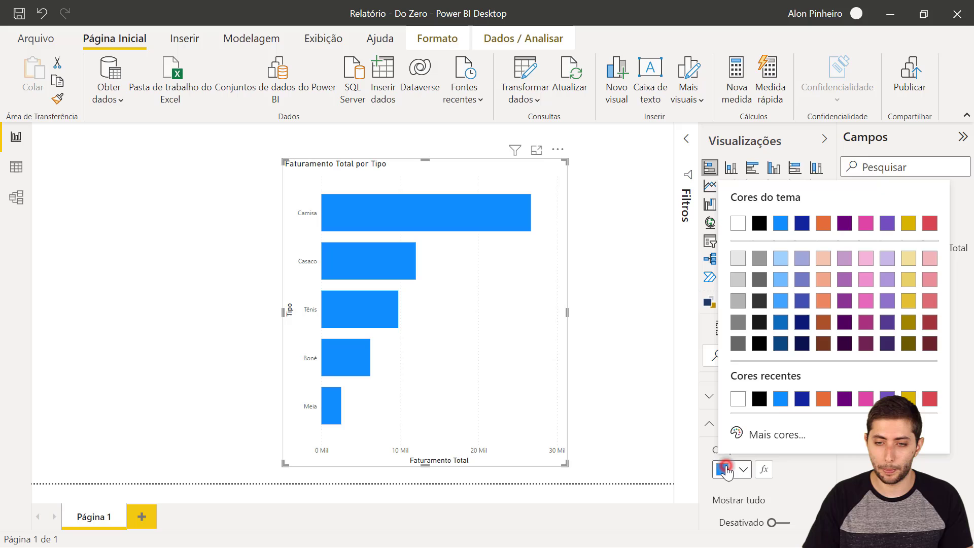
{"action": "left_click", "coordinate": [802, 345]}
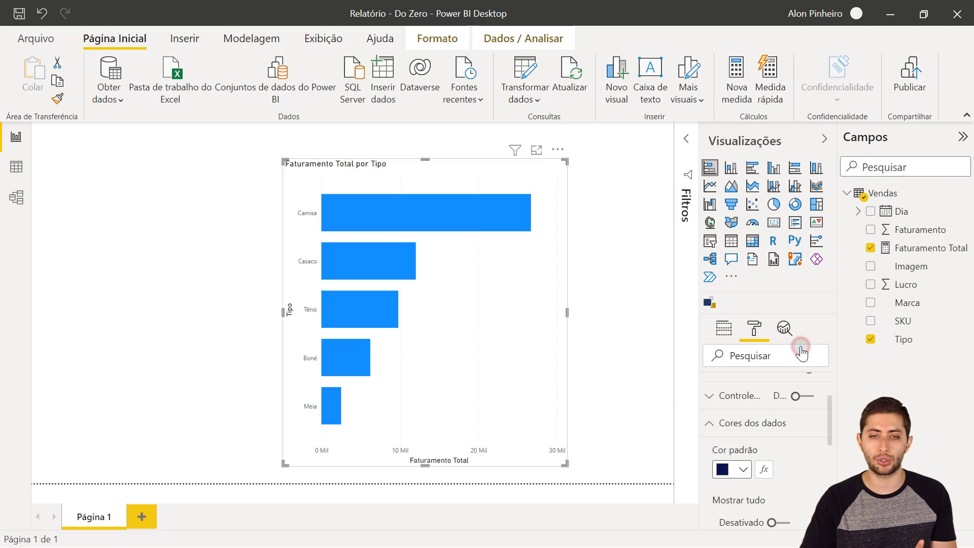
{"action": "scroll", "coordinate": [777, 442], "scroll_direction": "down", "scroll_amount": 1}
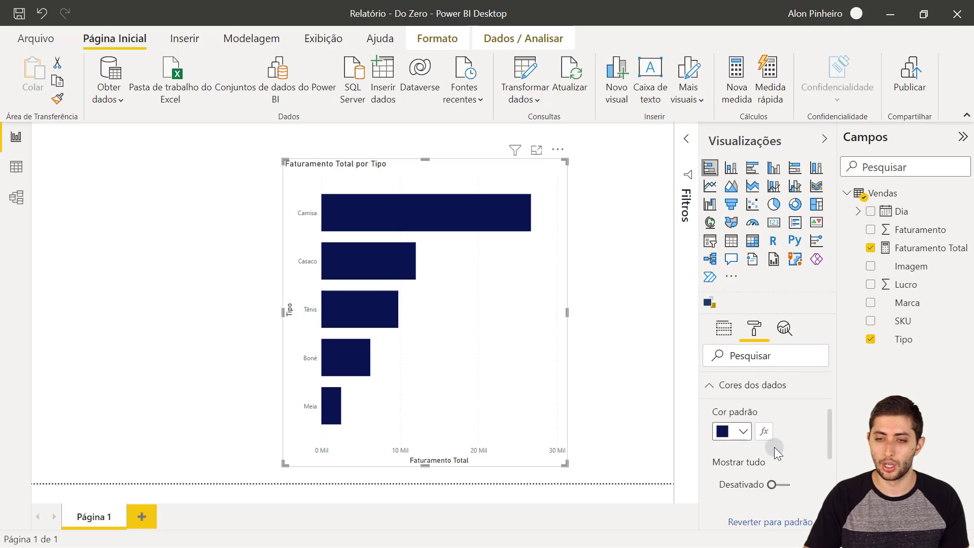
{"action": "scroll", "coordinate": [751, 421], "scroll_direction": "up", "scroll_amount": 1}
{"action": "left_click", "coordinate": [745, 415]}
{"action": "scroll", "coordinate": [744, 418], "scroll_direction": "up", "scroll_amount": 1}
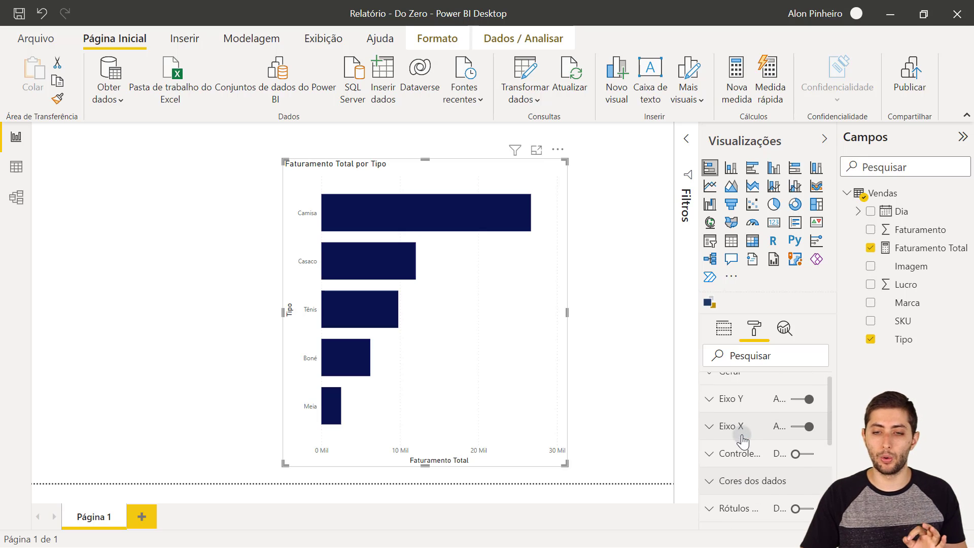
Turn on the bar chart's data labels and widen the chart rightwards to nearly the edge of the page
{"action": "scroll", "coordinate": [741, 436], "scroll_direction": "down", "scroll_amount": 1}
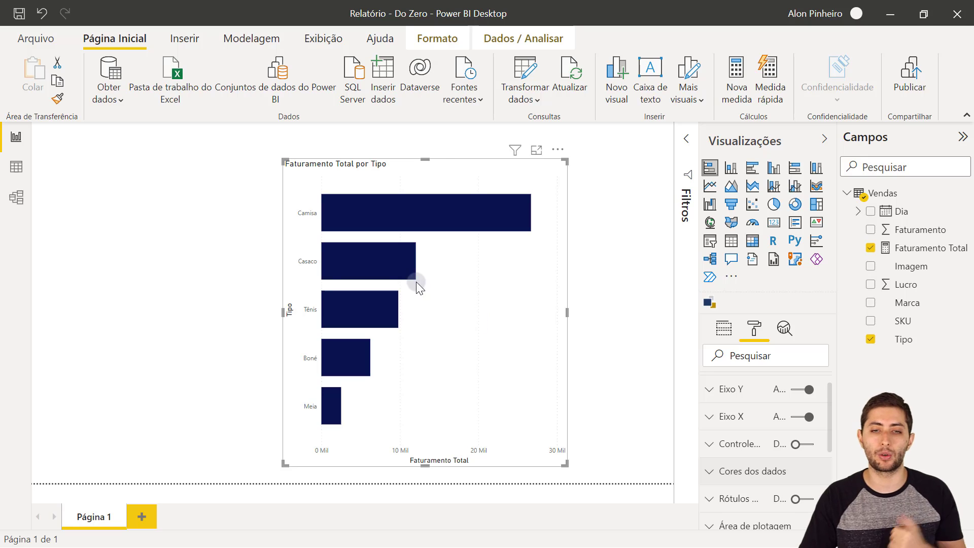
{"action": "mouse_move", "coordinate": [461, 226]}
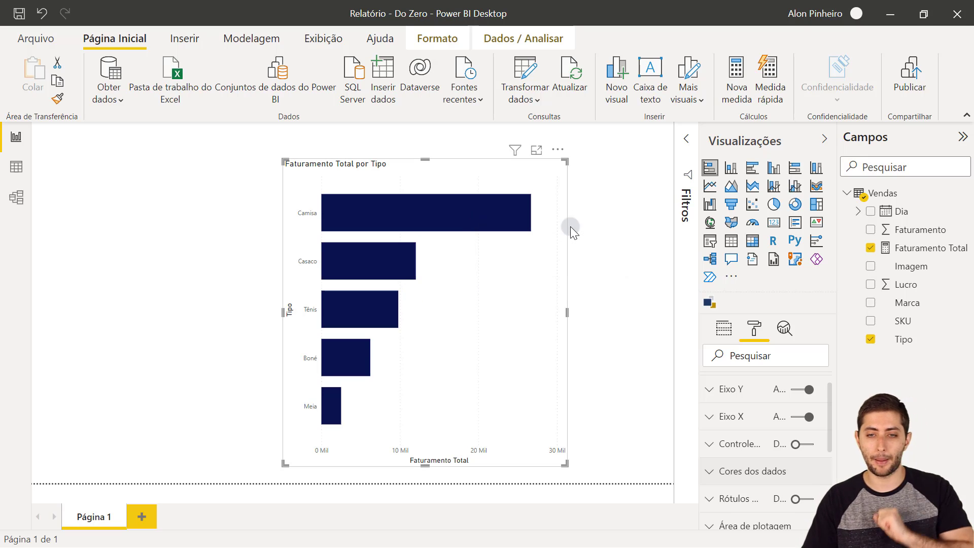
{"action": "scroll", "coordinate": [792, 457], "scroll_direction": "down", "scroll_amount": 1}
{"action": "scroll", "coordinate": [794, 467], "scroll_direction": "down", "scroll_amount": 1}
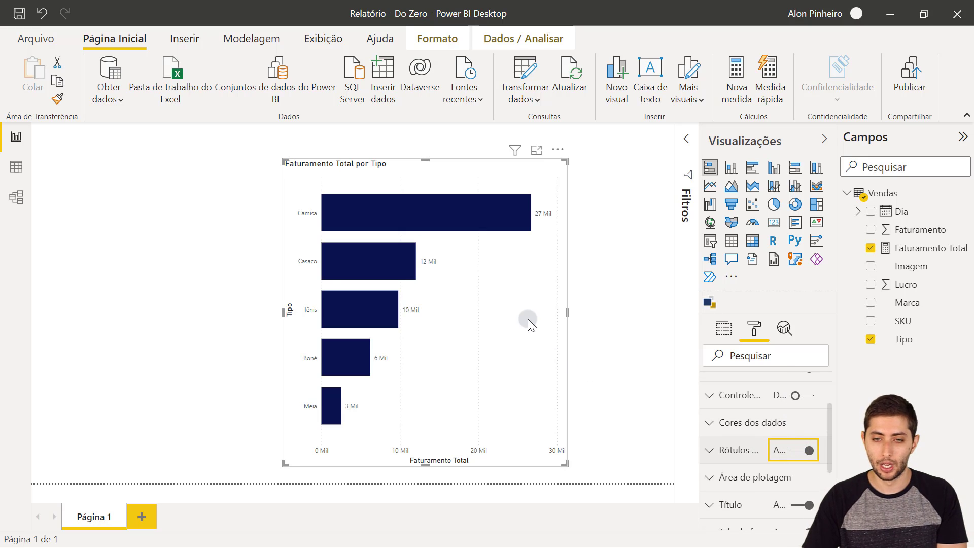
{"action": "left_click_drag", "start_coordinate": [568, 317], "coordinate": [671, 314]}
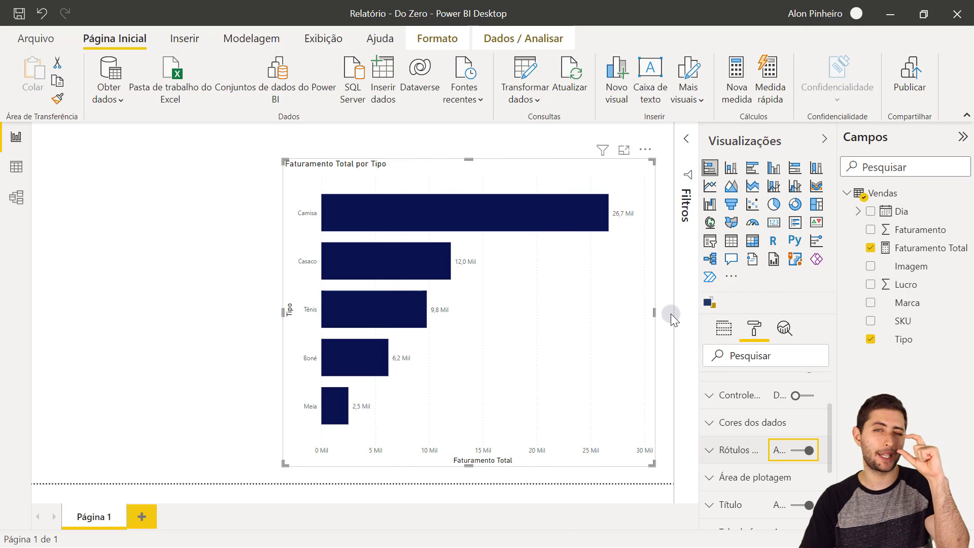
Format the bar chart's data labels with black text at 12 pt
{"action": "left_click", "coordinate": [758, 450]}
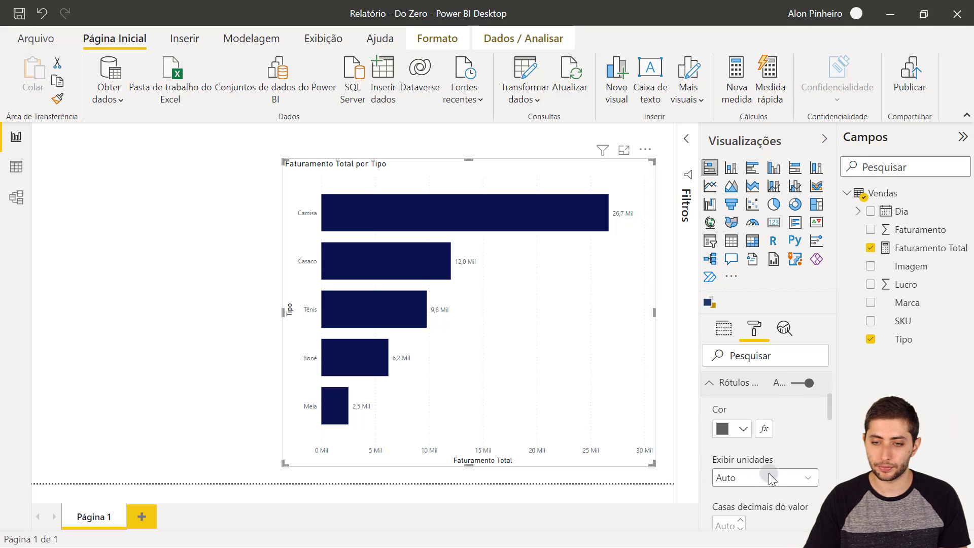
{"action": "left_click", "coordinate": [732, 397]}
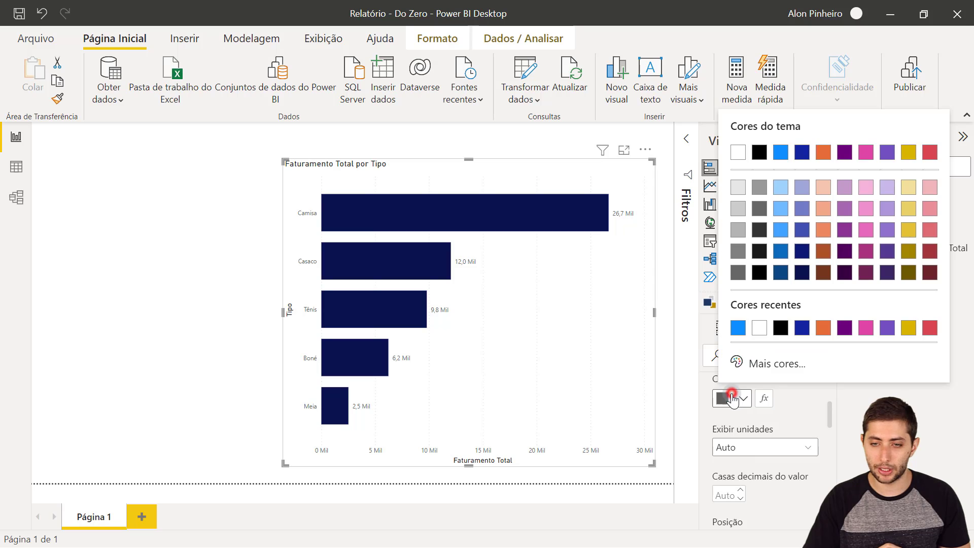
{"action": "left_click", "coordinate": [760, 153]}
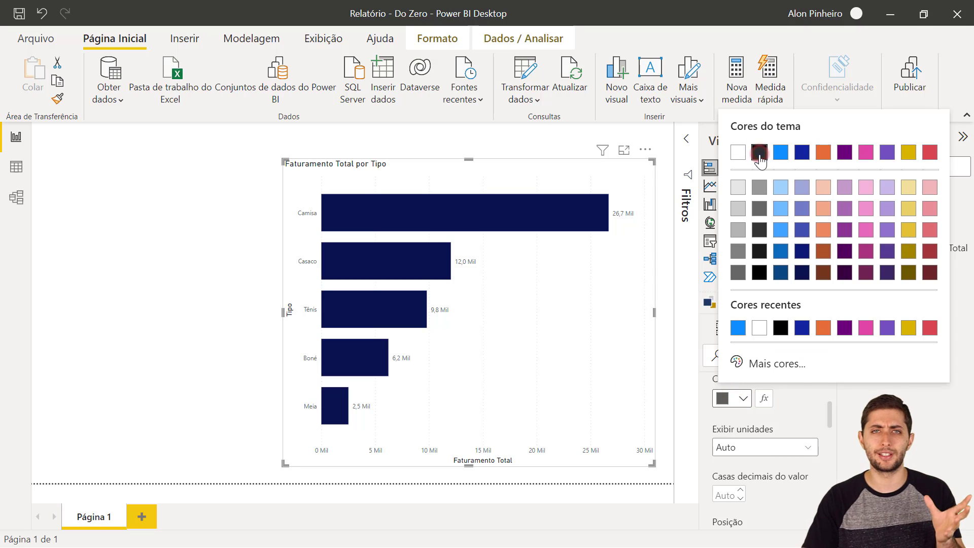
{"action": "scroll", "coordinate": [785, 457], "scroll_direction": "down", "scroll_amount": 3}
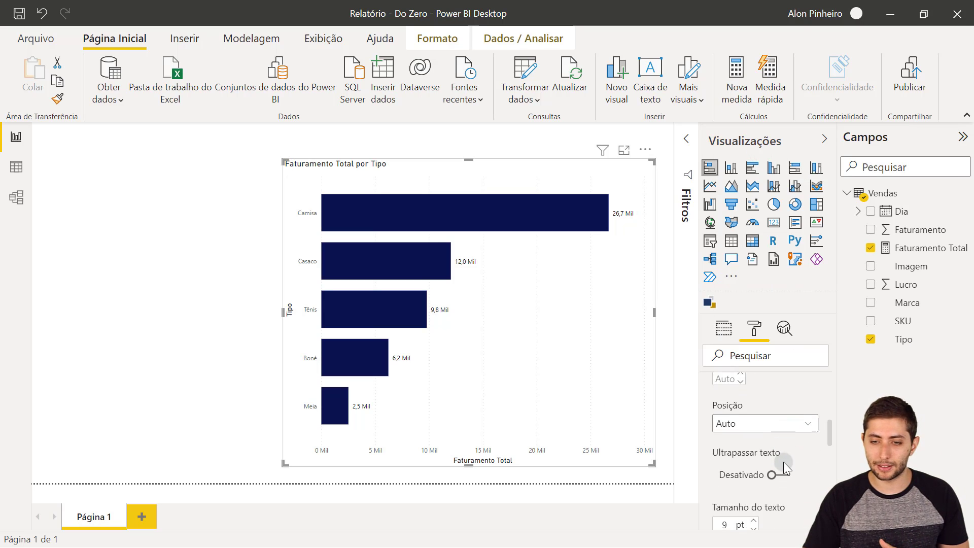
{"action": "scroll", "coordinate": [786, 467], "scroll_direction": "down", "scroll_amount": 1}
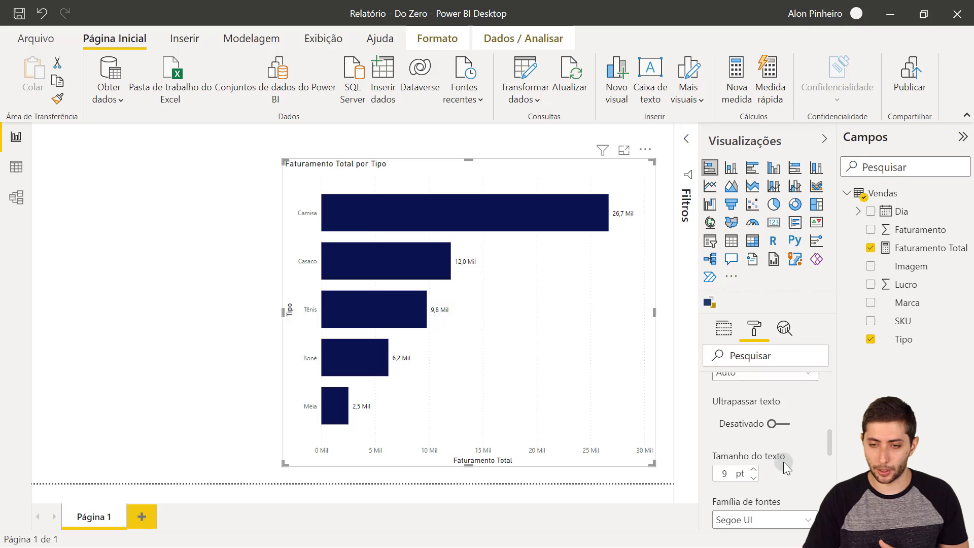
{"action": "left_click", "coordinate": [752, 464]}
{"action": "left_click", "coordinate": [752, 464]}
{"action": "left_click", "coordinate": [752, 464]}
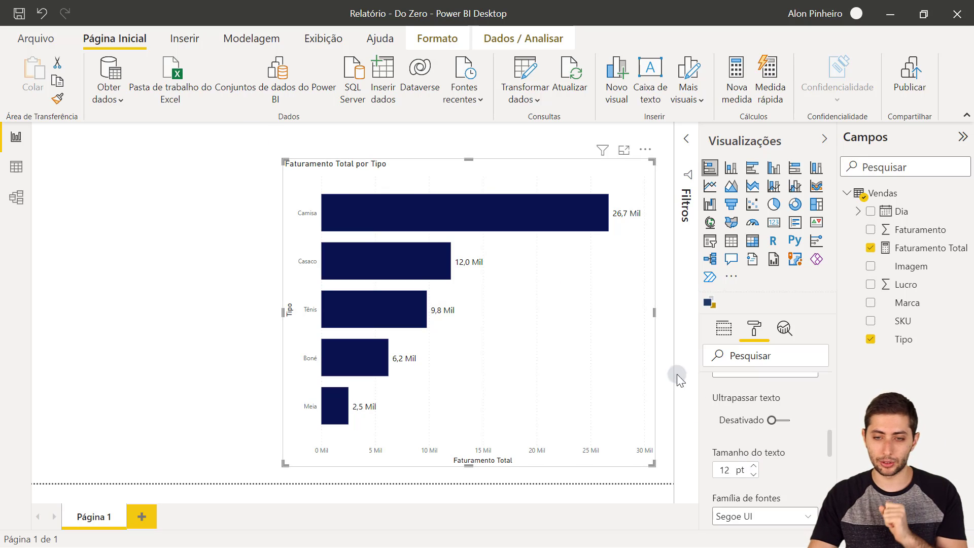
Set the text size of the chart title Faturamento Total por Tipo to 18 pt
{"action": "scroll", "coordinate": [761, 459], "scroll_direction": "down", "scroll_amount": 4}
{"action": "scroll", "coordinate": [751, 431], "scroll_direction": "down", "scroll_amount": 6}
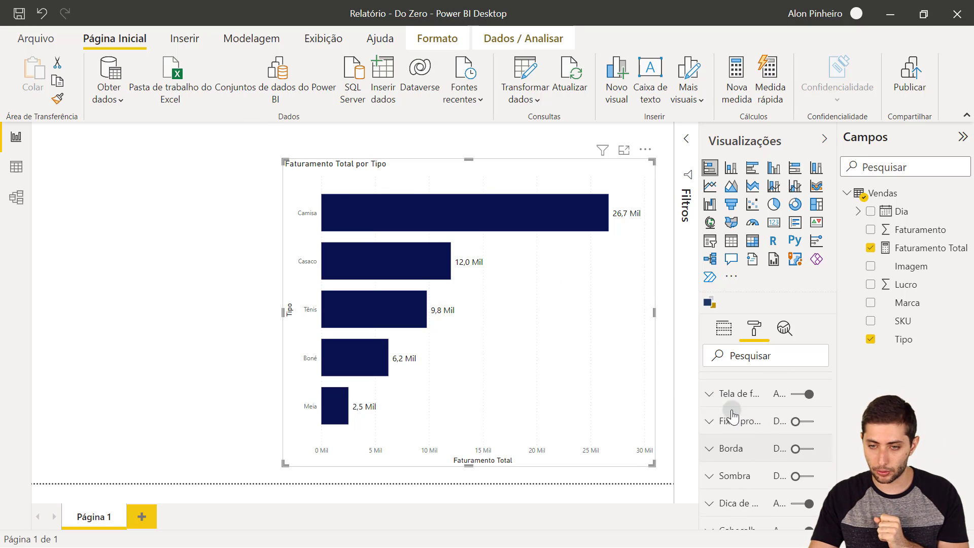
{"action": "left_click", "coordinate": [731, 389]}
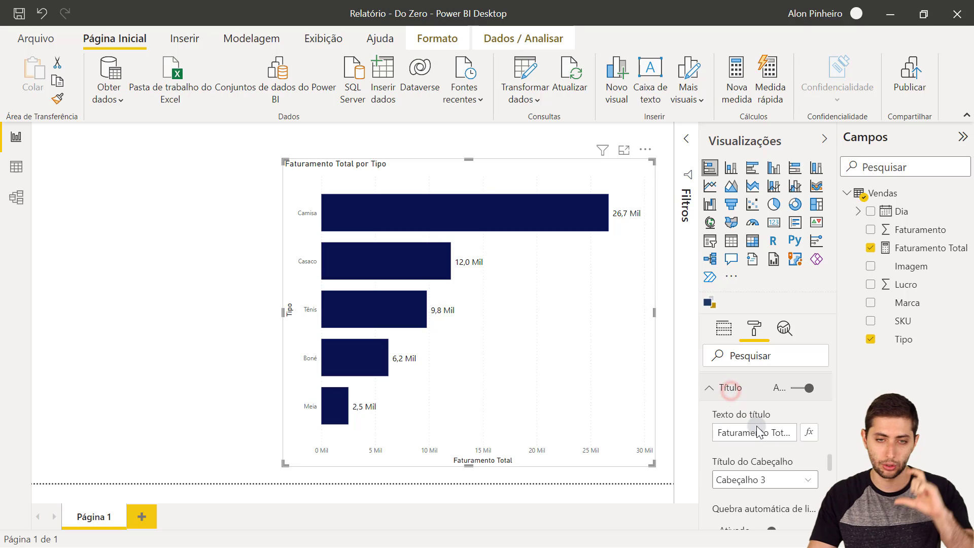
{"action": "scroll", "coordinate": [759, 436], "scroll_direction": "down", "scroll_amount": 6}
{"action": "scroll", "coordinate": [759, 439], "scroll_direction": "down", "scroll_amount": 1}
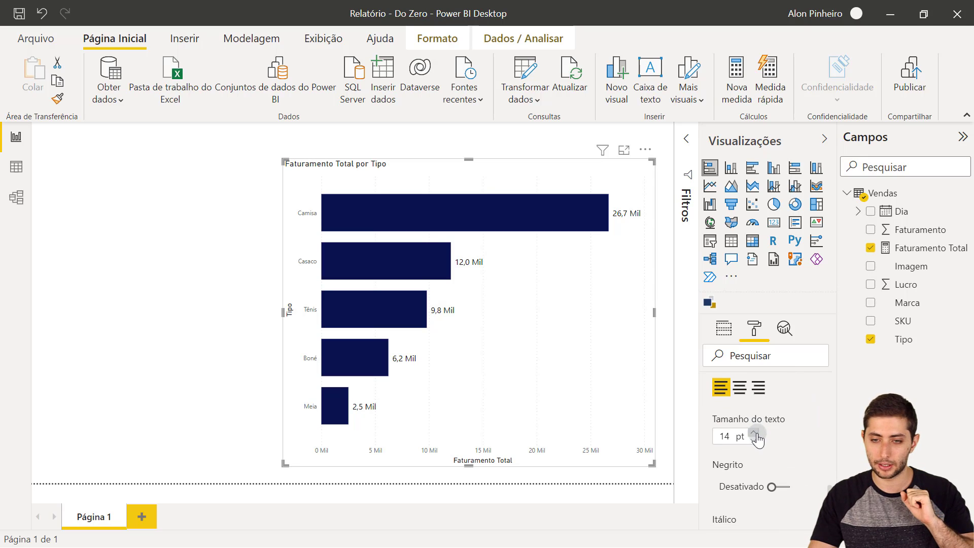
{"action": "left_click", "coordinate": [756, 433]}
{"action": "left_click", "coordinate": [756, 433]}
{"action": "left_click", "coordinate": [756, 433]}
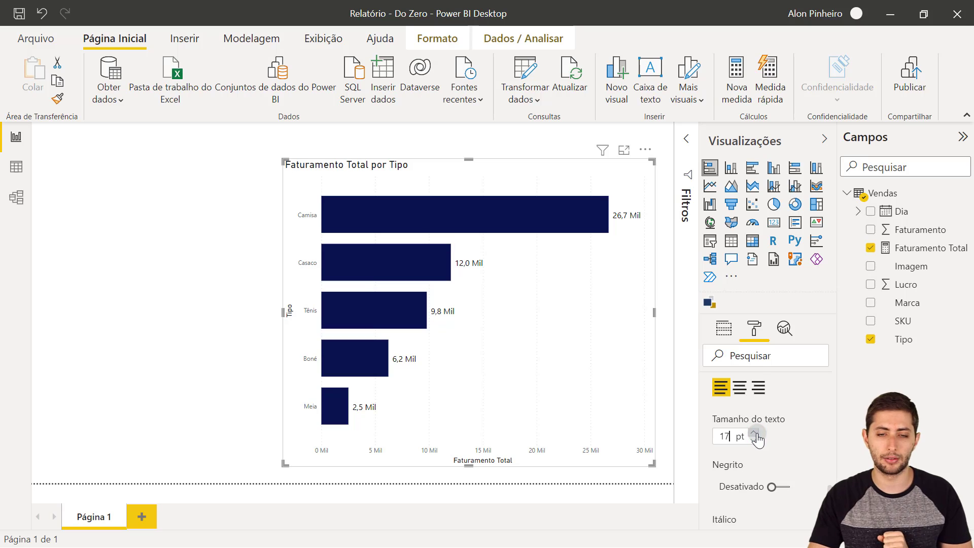
{"action": "left_click", "coordinate": [757, 433]}
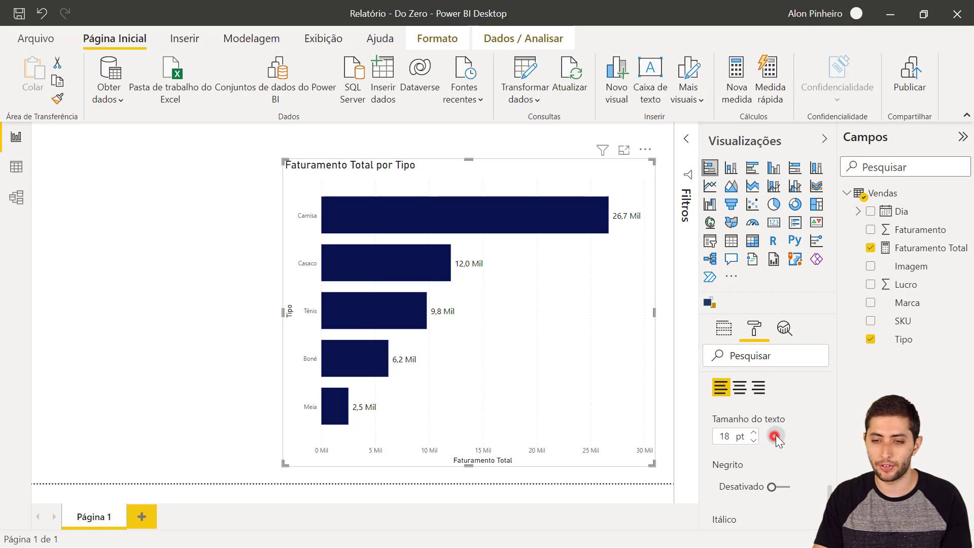
Turn off the bar chart's X axis (Eixo X)
{"action": "scroll", "coordinate": [775, 439], "scroll_direction": "up", "scroll_amount": 10}
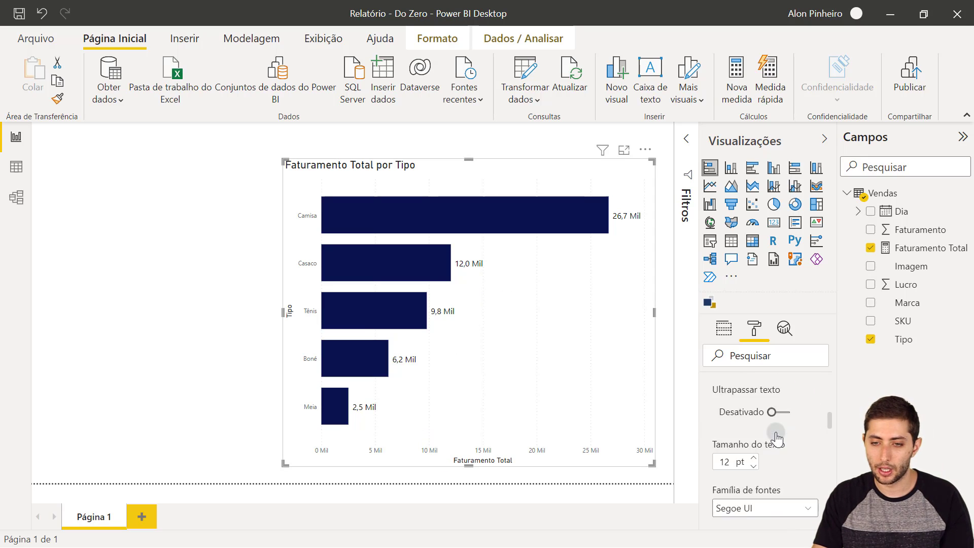
{"action": "scroll", "coordinate": [777, 438], "scroll_direction": "up", "scroll_amount": 10}
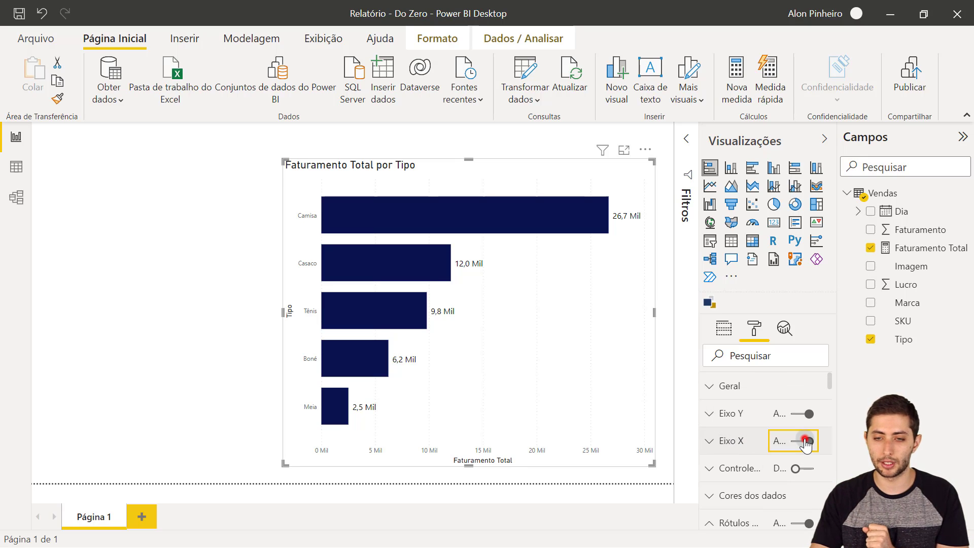
{"action": "left_click", "coordinate": [807, 442]}
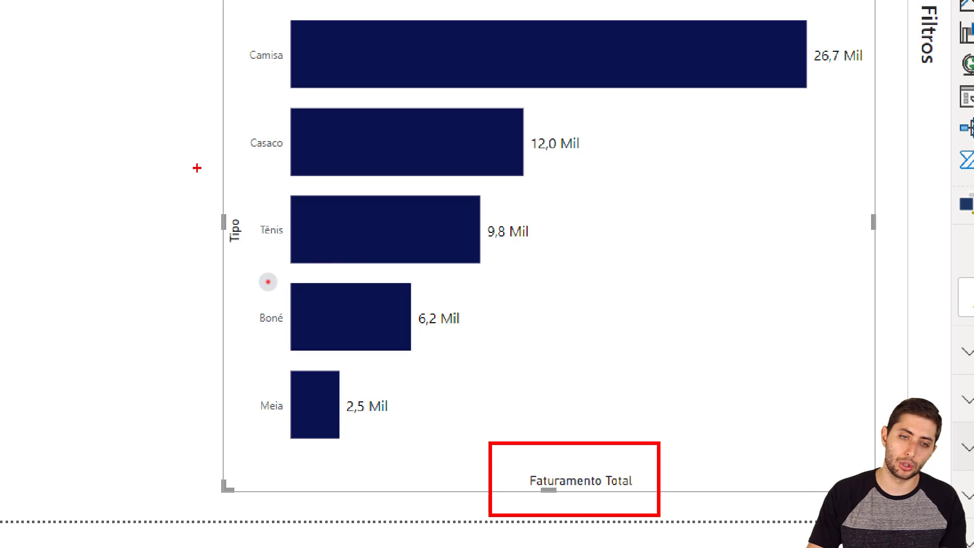
{"action": "left_click_drag", "start_coordinate": [197, 167], "coordinate": [251, 280]}
{"action": "left_click_drag", "start_coordinate": [166, 357], "coordinate": [208, 281]}
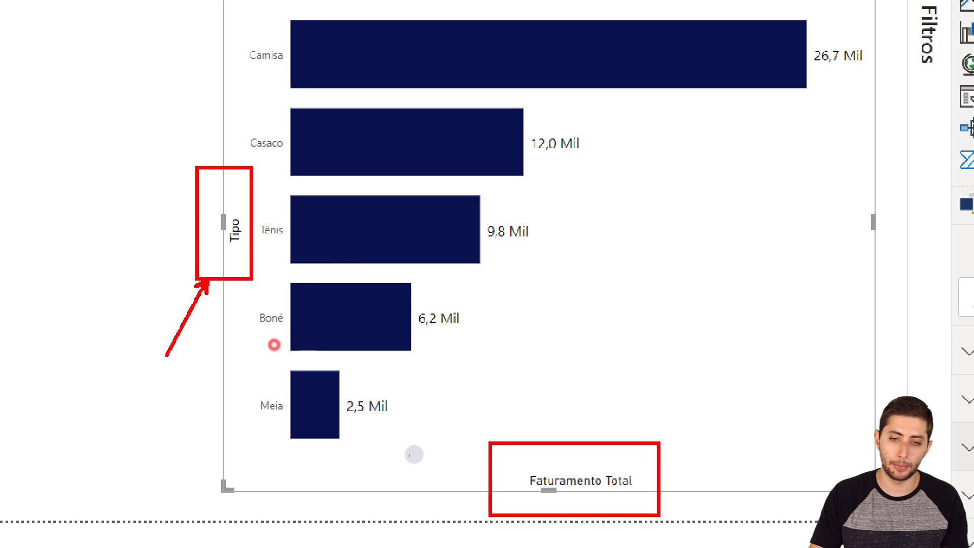
{"action": "left_click_drag", "start_coordinate": [366, 523], "coordinate": [479, 465]}
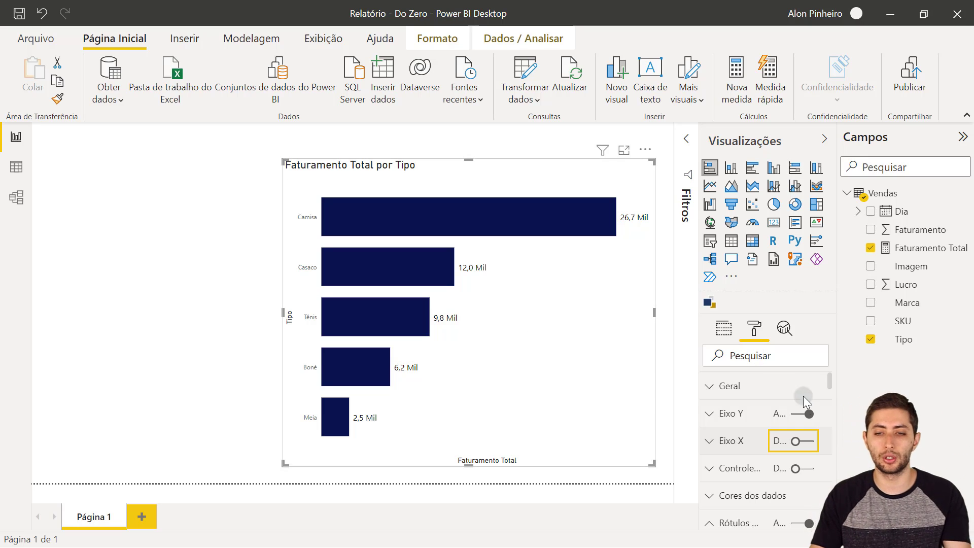
Turn off the Tipo title on the bar chart's Y axis while keeping the axis itself enabled
{"action": "scroll", "coordinate": [801, 399], "scroll_direction": "down", "scroll_amount": 1}
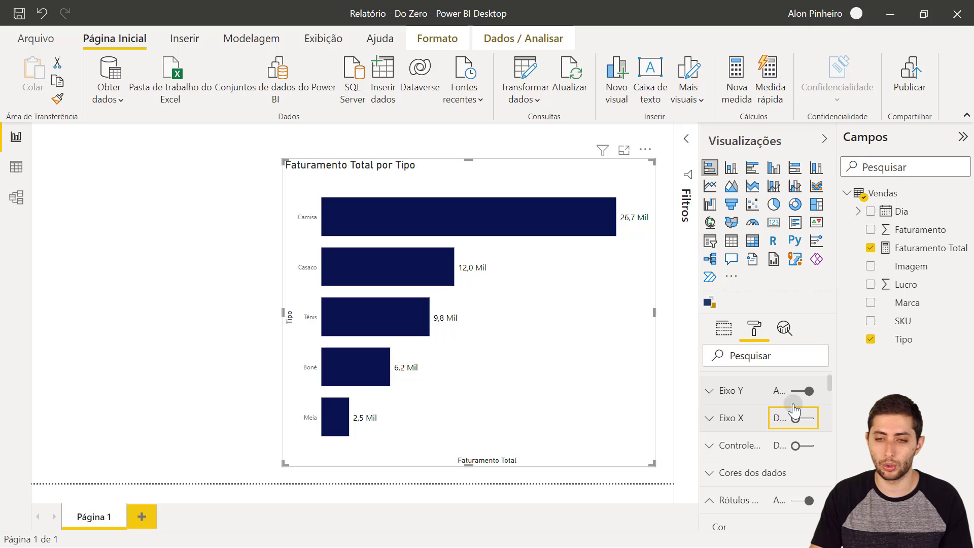
{"action": "left_click", "coordinate": [740, 393]}
{"action": "scroll", "coordinate": [764, 416], "scroll_direction": "down", "scroll_amount": 1}
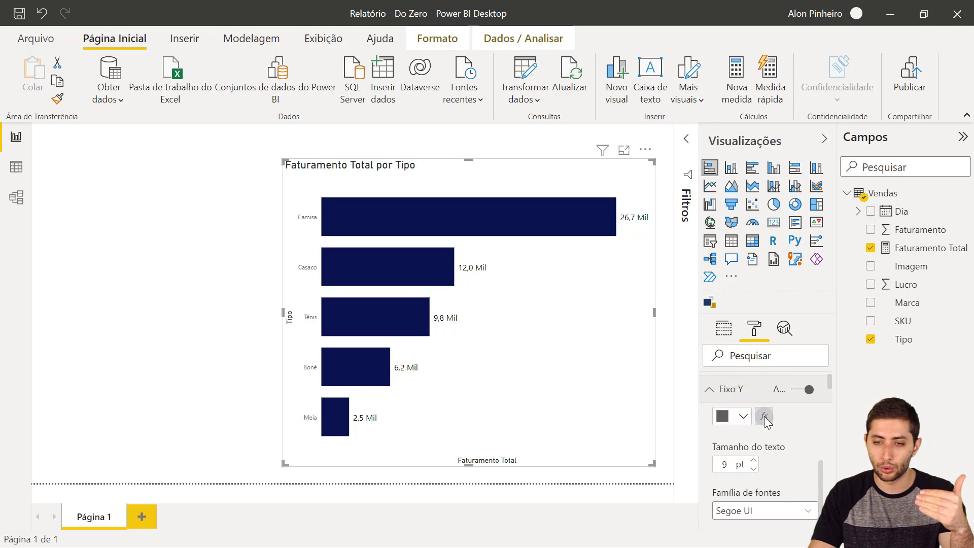
{"action": "scroll", "coordinate": [793, 452], "scroll_direction": "down", "scroll_amount": 2}
{"action": "scroll", "coordinate": [793, 452], "scroll_direction": "down", "scroll_amount": 5}
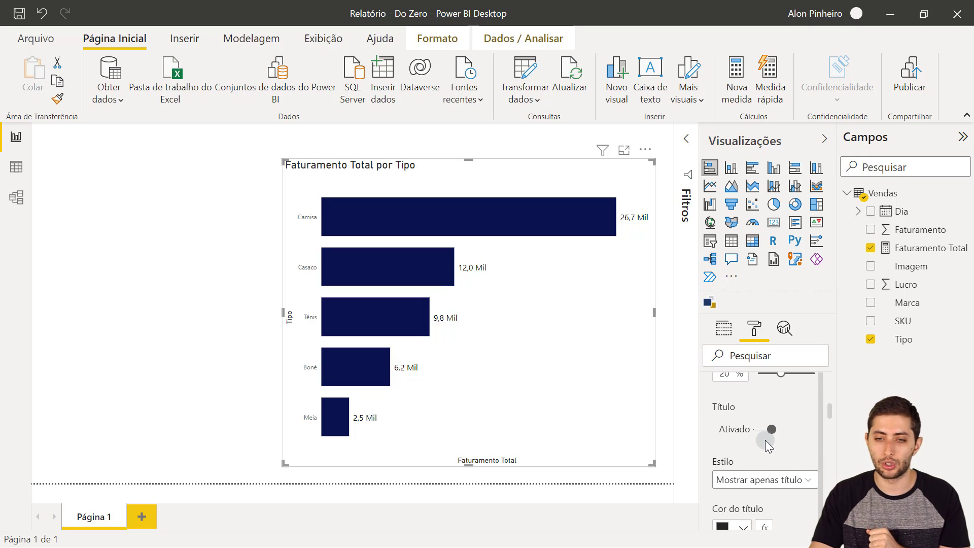
{"action": "left_click", "coordinate": [770, 430]}
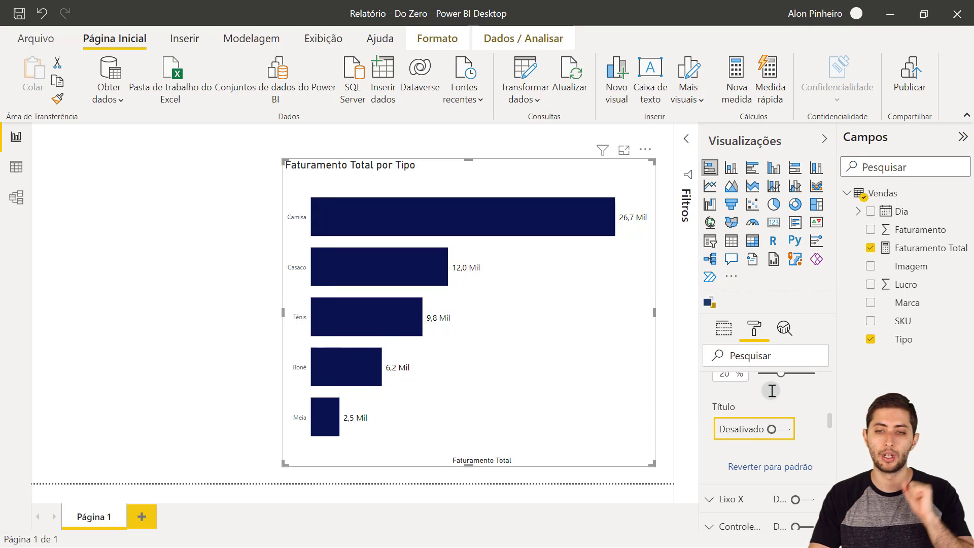
Turn off the Faturamento Total title on the bar chart's X axis
{"action": "scroll", "coordinate": [773, 406], "scroll_direction": "down", "scroll_amount": 2}
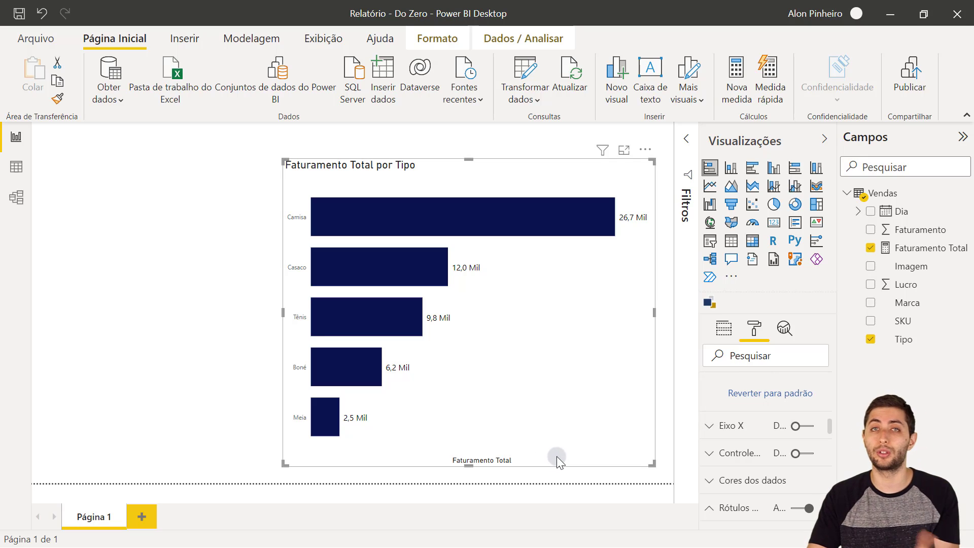
{"action": "left_click", "coordinate": [746, 414]}
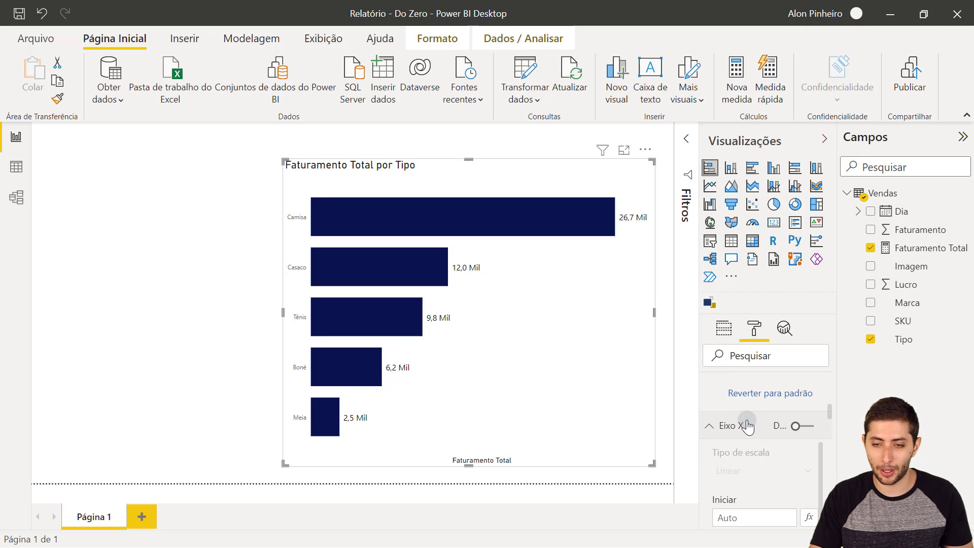
{"action": "scroll", "coordinate": [748, 428], "scroll_direction": "down", "scroll_amount": 5}
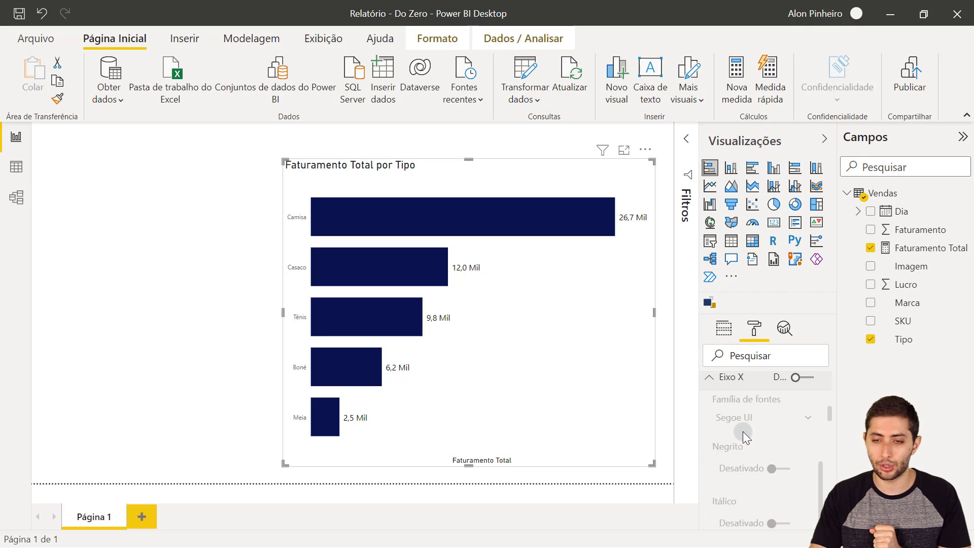
{"action": "scroll", "coordinate": [745, 437], "scroll_direction": "down", "scroll_amount": 5}
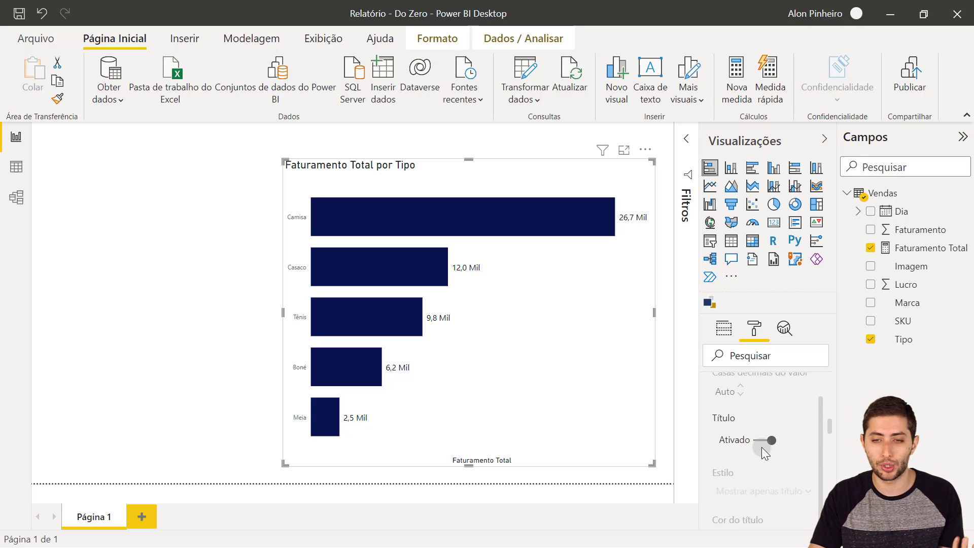
{"action": "left_click", "coordinate": [765, 441]}
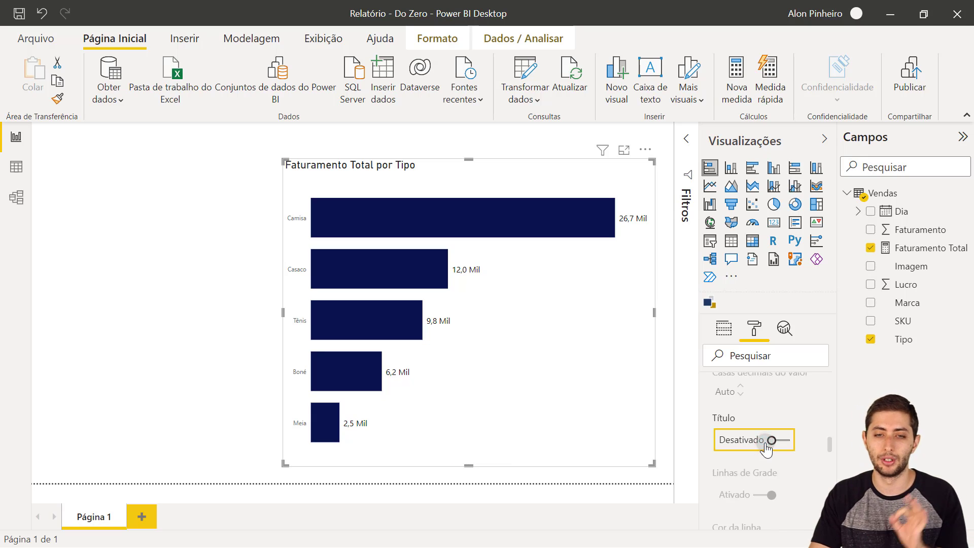
{"action": "scroll", "coordinate": [766, 442], "scroll_direction": "down", "scroll_amount": 3}
Set the text size of the bar chart's Y axis category labels to 12 pt and deselect the chart
{"action": "scroll", "coordinate": [757, 419], "scroll_direction": "up", "scroll_amount": 10}
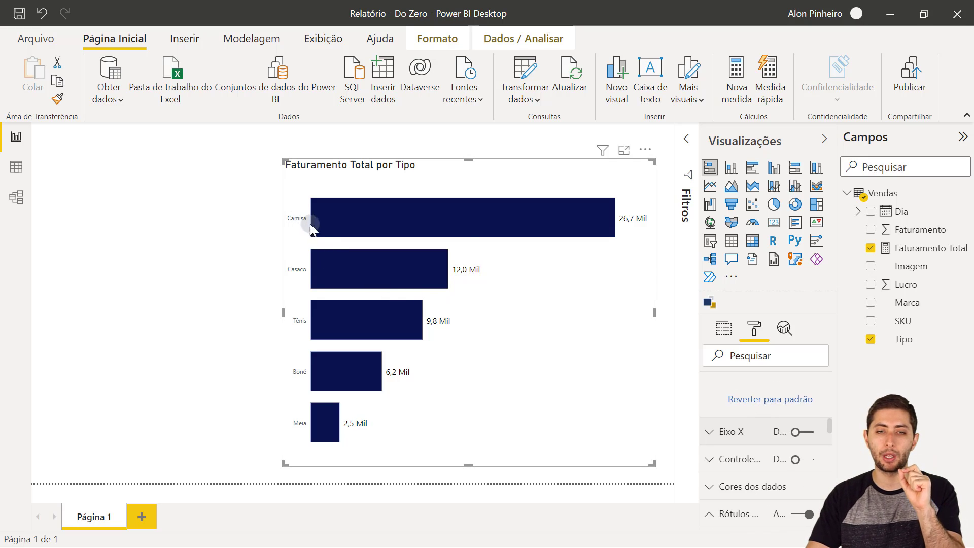
{"action": "mouse_move", "coordinate": [313, 215]}
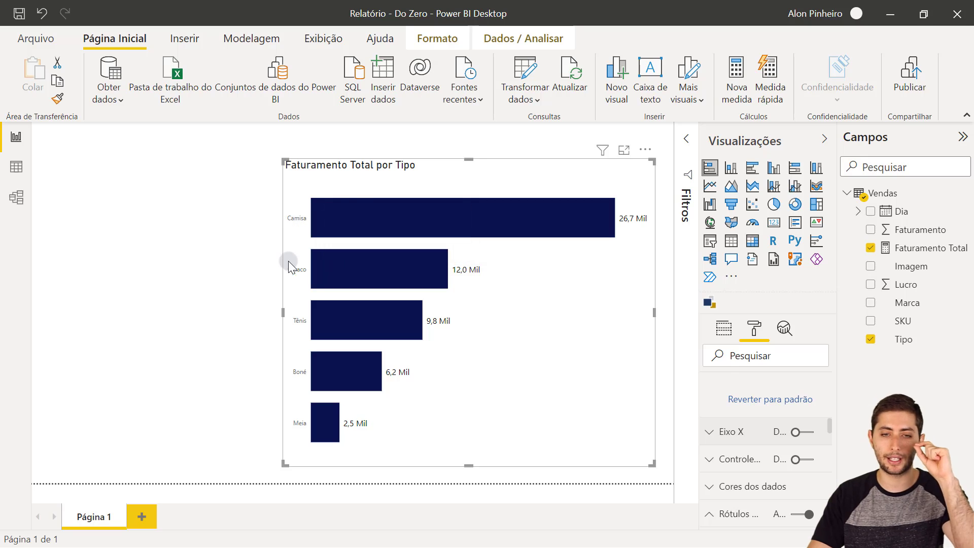
{"action": "scroll", "coordinate": [784, 407], "scroll_direction": "up", "scroll_amount": 10}
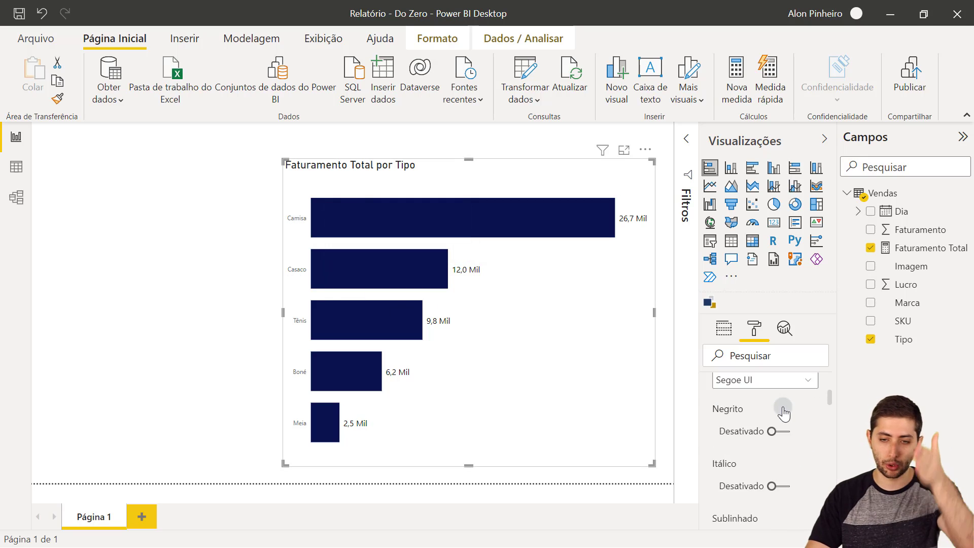
{"action": "scroll", "coordinate": [750, 415], "scroll_direction": "down", "scroll_amount": 2}
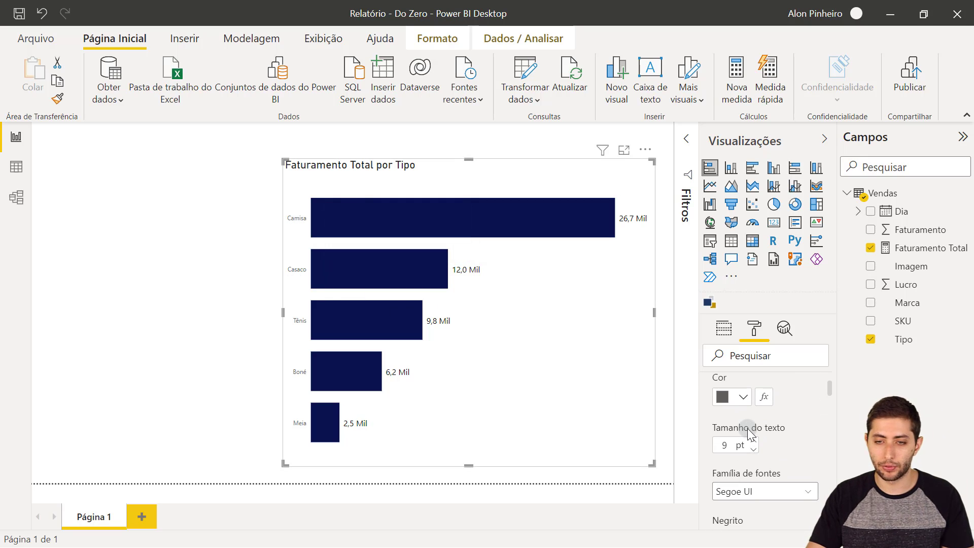
{"action": "left_click", "coordinate": [755, 442]}
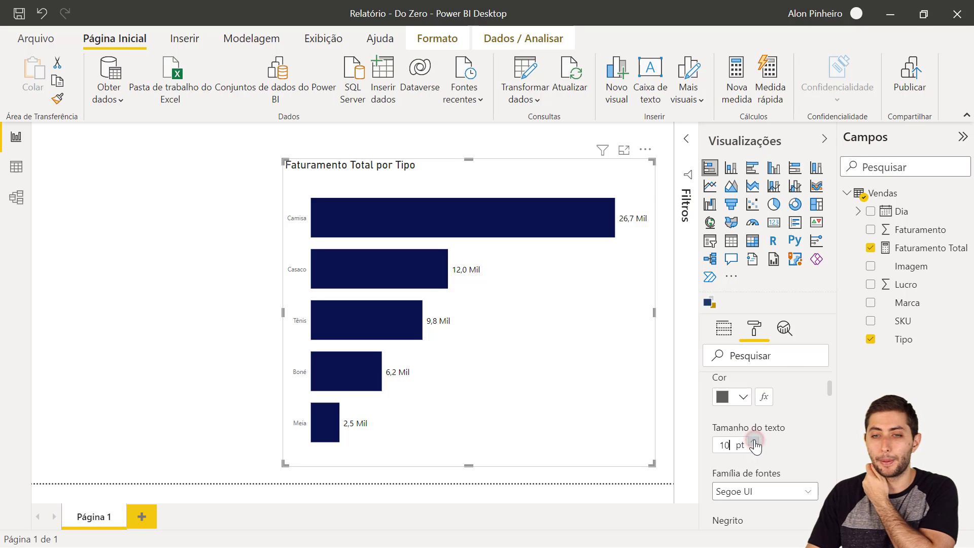
{"action": "left_click", "coordinate": [754, 442]}
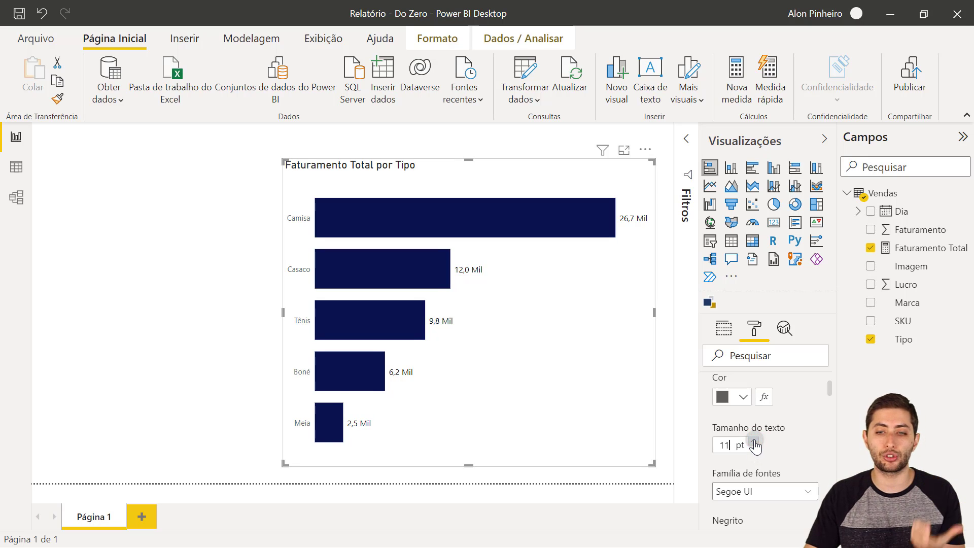
{"action": "left_click", "coordinate": [755, 441]}
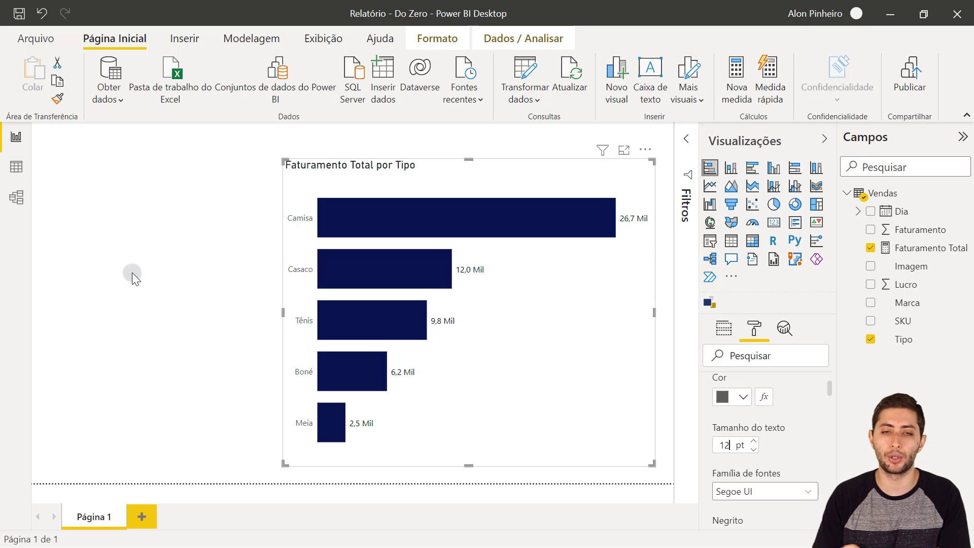
{"action": "left_click", "coordinate": [81, 229]}
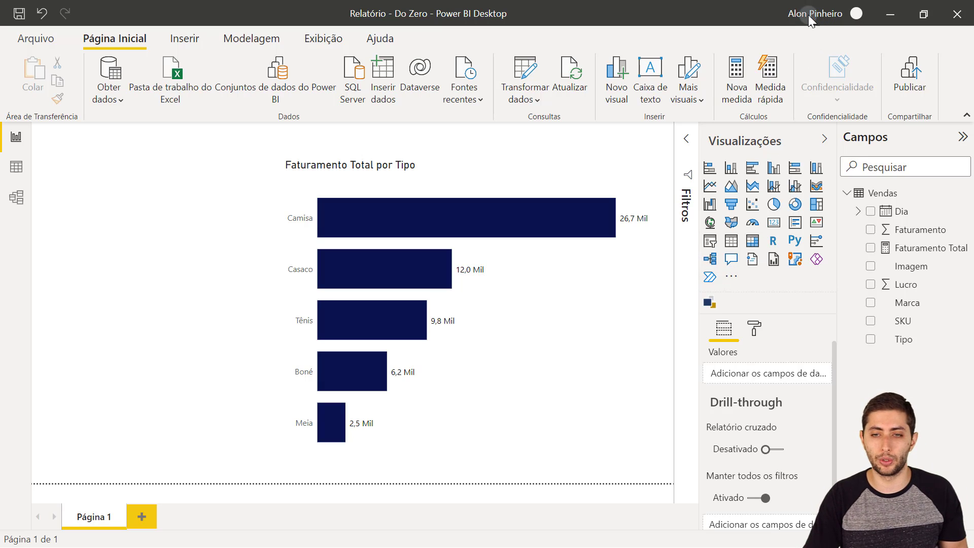
Search the Power BI visuals marketplace for "image grid"
{"action": "left_click", "coordinate": [731, 278]}
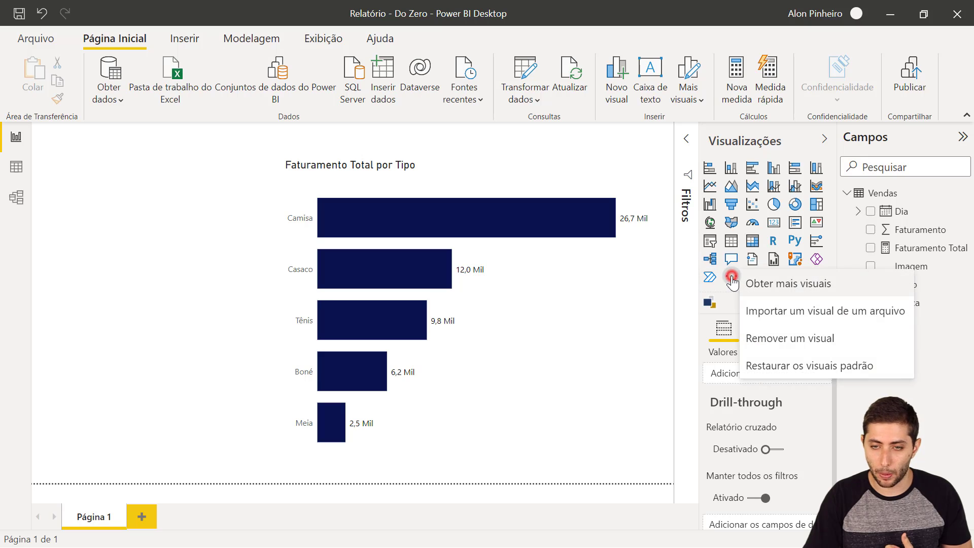
{"action": "left_click", "coordinate": [759, 289]}
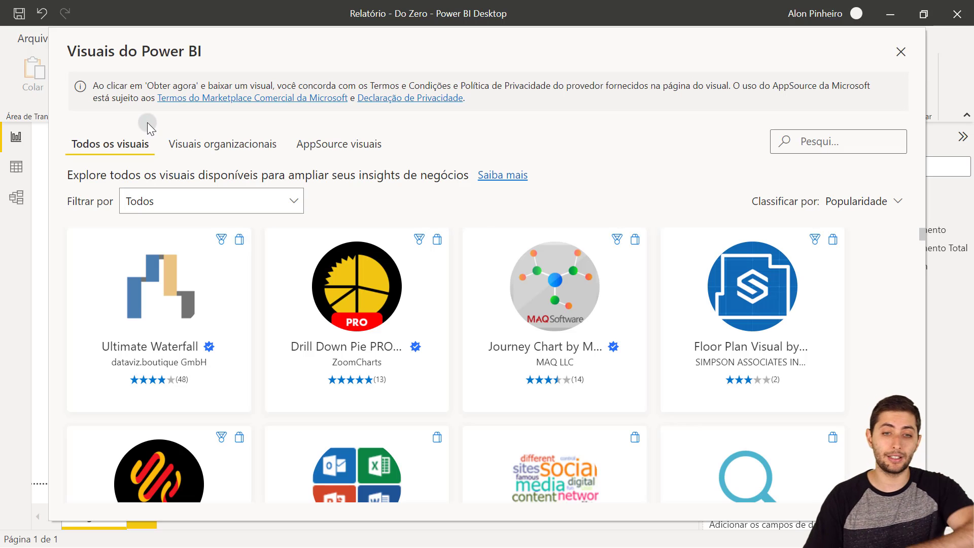
{"action": "scroll", "coordinate": [386, 309], "scroll_direction": "down", "scroll_amount": 3}
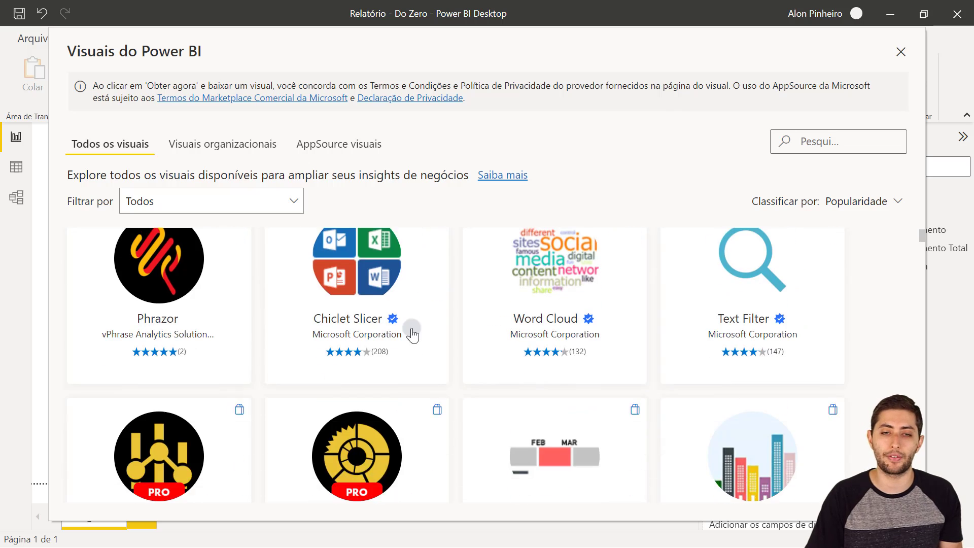
{"action": "scroll", "coordinate": [415, 294], "scroll_direction": "up", "scroll_amount": 3}
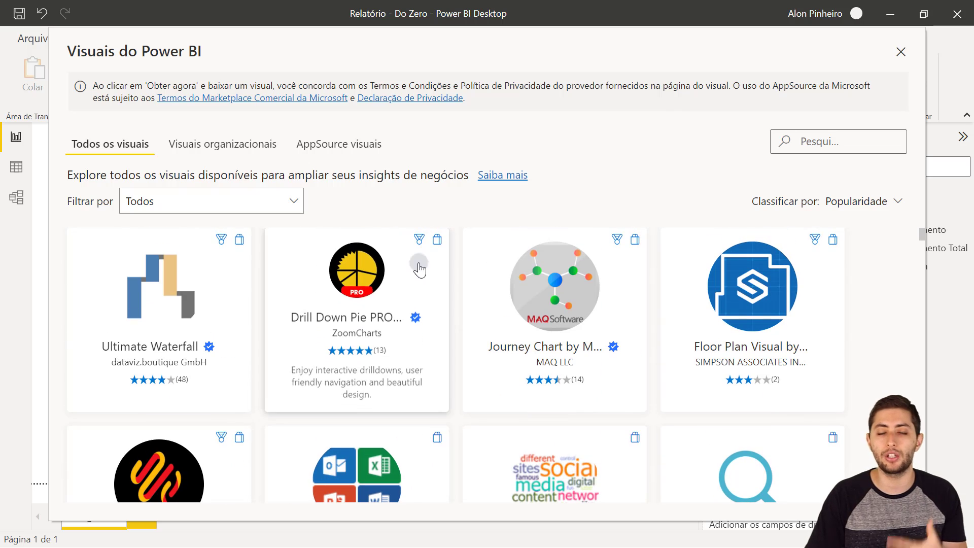
{"action": "left_click", "coordinate": [803, 142]}
{"action": "type", "text": "image grid"}
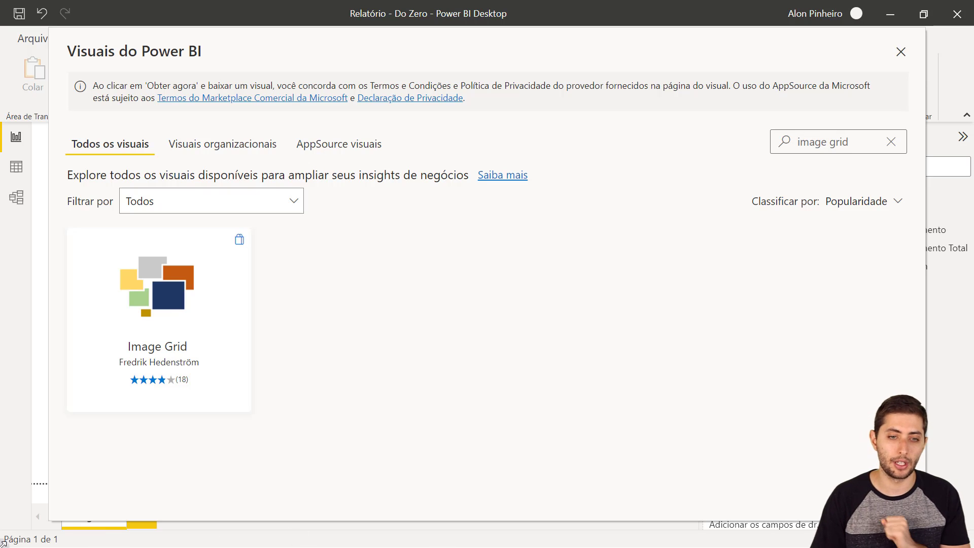
Review the Image Grid visual's AppSource details page and close the marketplace
{"action": "left_click", "coordinate": [83, 285]}
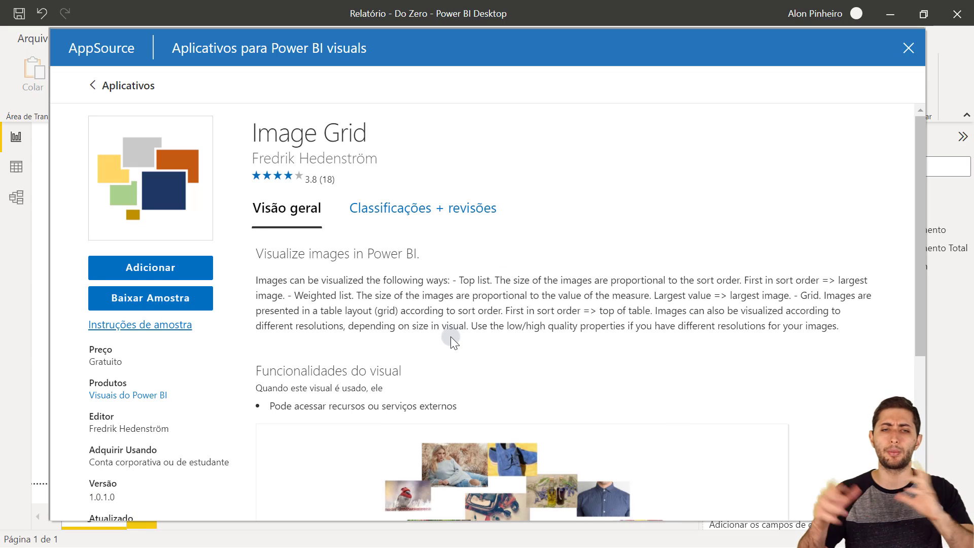
{"action": "left_click", "coordinate": [136, 269]}
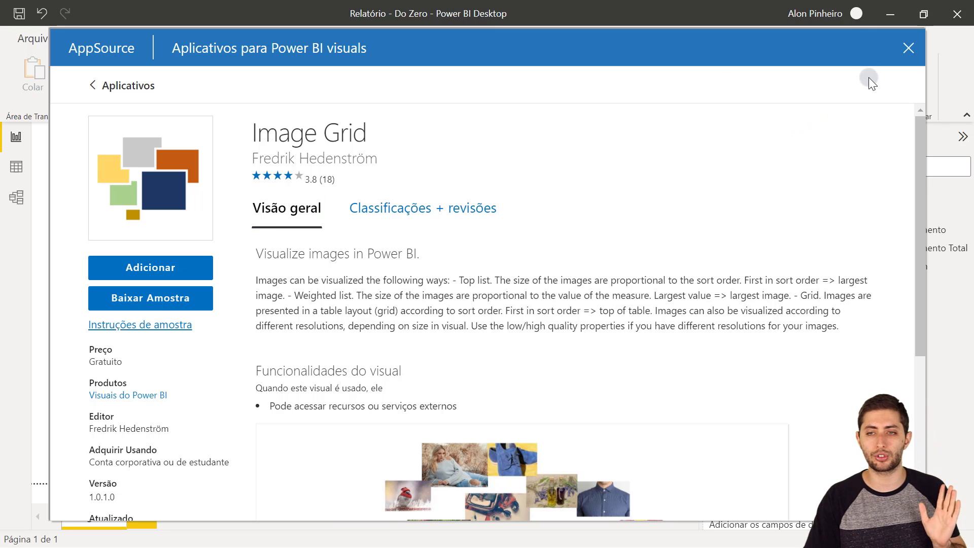
{"action": "left_click", "coordinate": [905, 50]}
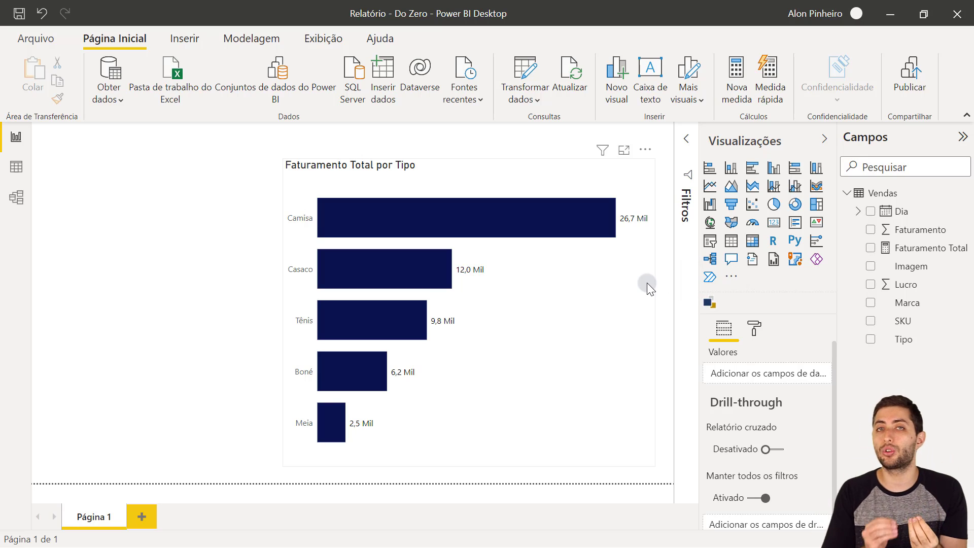
Check the image links in the Imagem column of the Vendas table data and return to the report
{"action": "left_click", "coordinate": [16, 165]}
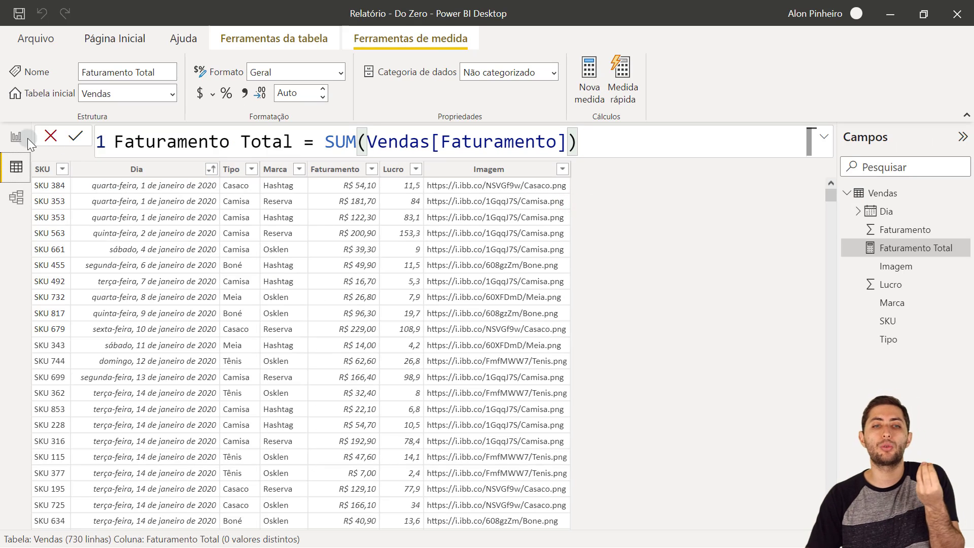
{"action": "left_click", "coordinate": [28, 138]}
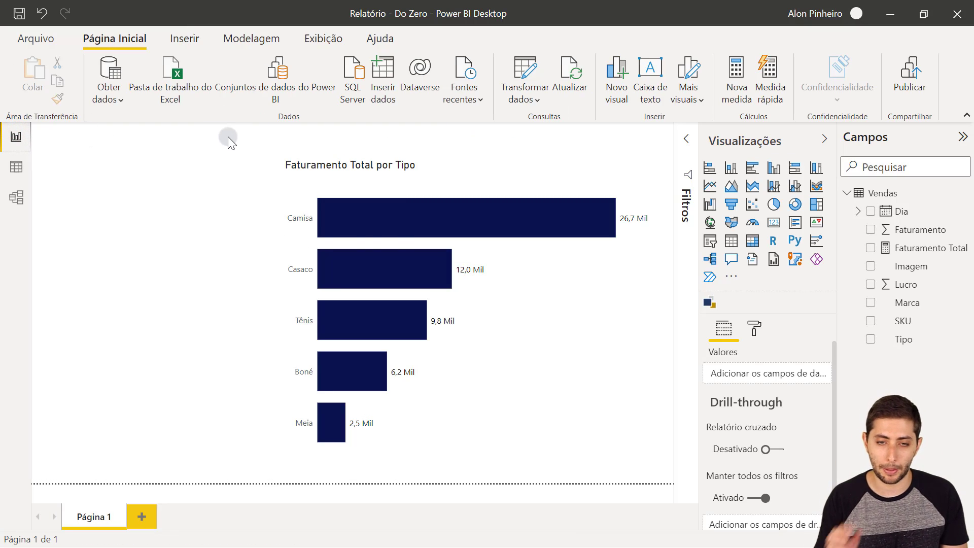
Switch to the Layout.pptx presentation in PowerPoint
{"action": "key", "text": "alt+Tab"}
{"action": "key", "text": "alt+Tab"}
{"action": "key", "text": "alt+Tab"}
{"action": "key", "text": "alt+Tab"}
{"action": "key", "text": "alt+Tab"}
{"action": "key", "text": "alt+Tab"}
{"action": "key", "text": "alt+Tab"}
{"action": "key", "text": "alt+Tab"}
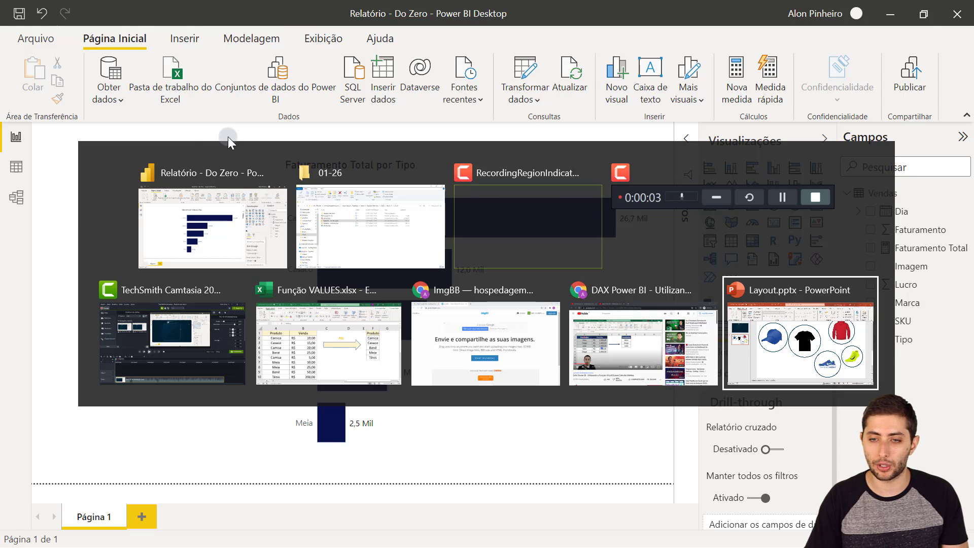
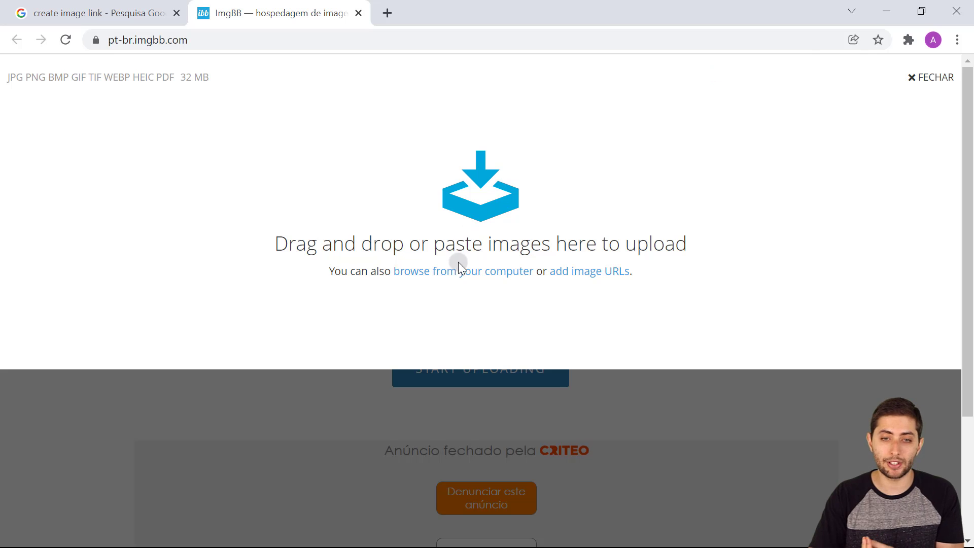
Restart the ImgBB upload and choose ImagemBone.png from the 01-26 folder as the image
{"action": "left_click", "coordinate": [926, 80]}
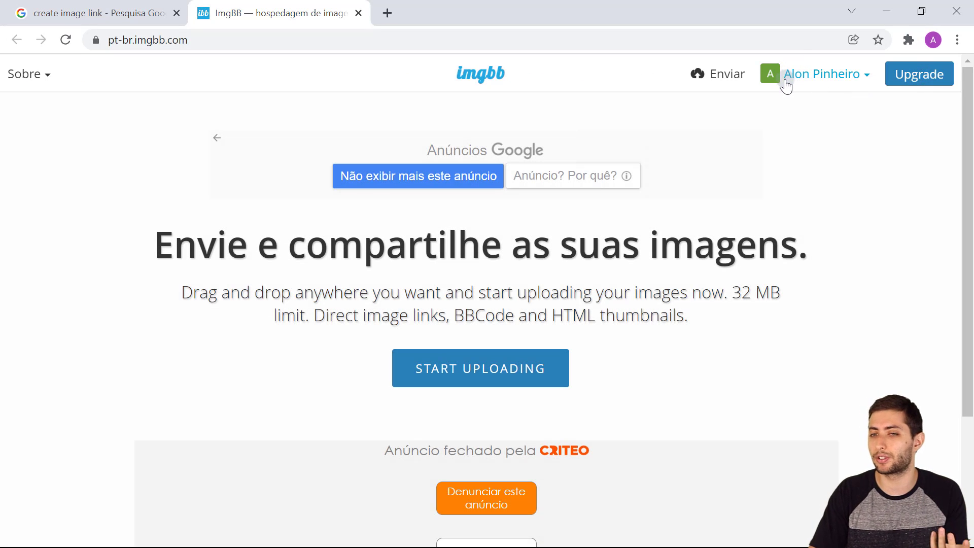
{"action": "left_click", "coordinate": [764, 74]}
{"action": "left_click", "coordinate": [737, 74]}
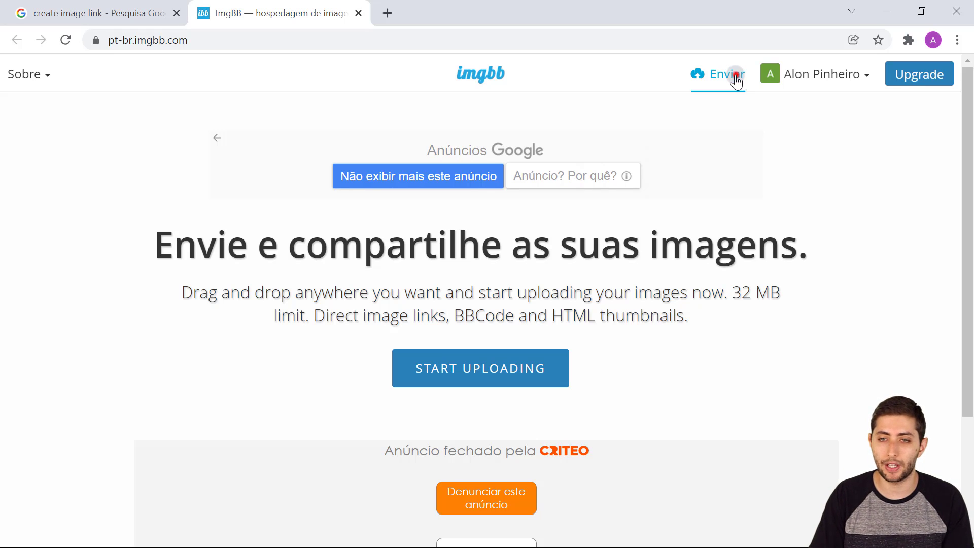
{"action": "left_click", "coordinate": [736, 76]}
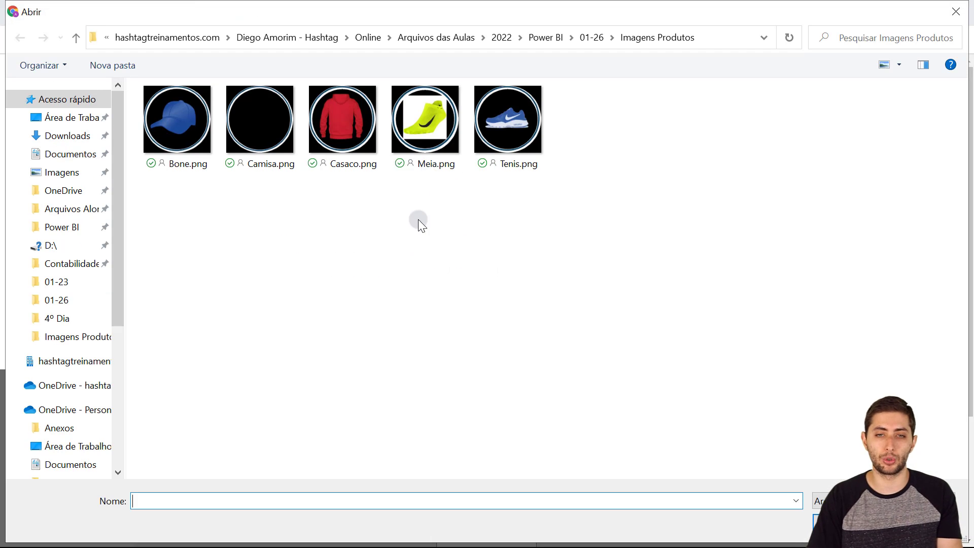
{"action": "left_click", "coordinate": [592, 38]}
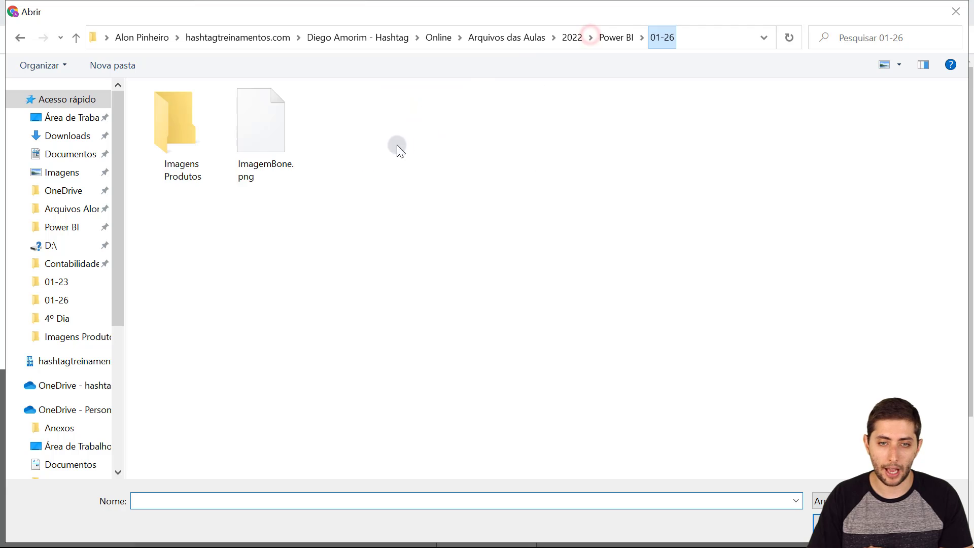
{"action": "left_click", "coordinate": [257, 147]}
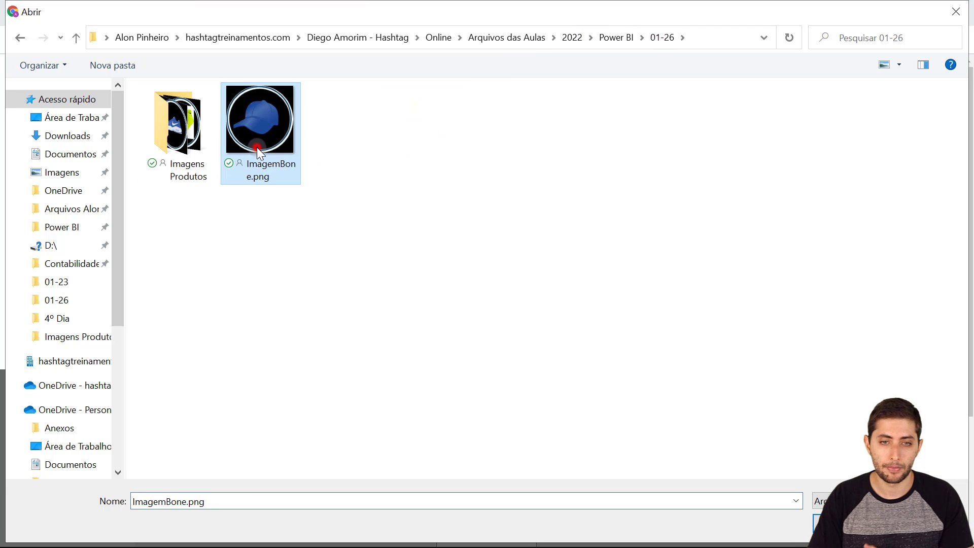
{"action": "left_click", "coordinate": [849, 523]}
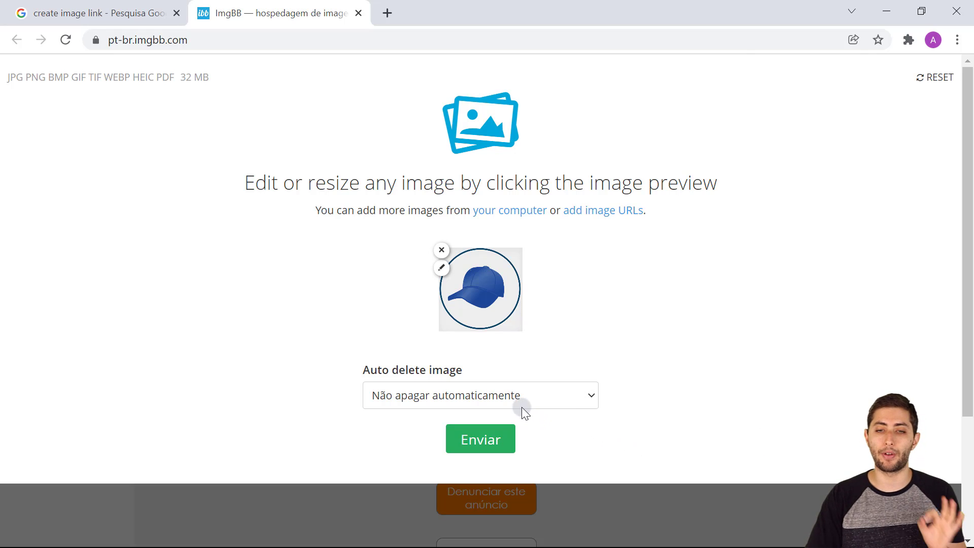
Upload the cap image with Não apagar automaticamente as its auto-delete option and select its direct link
{"action": "left_click", "coordinate": [509, 395]}
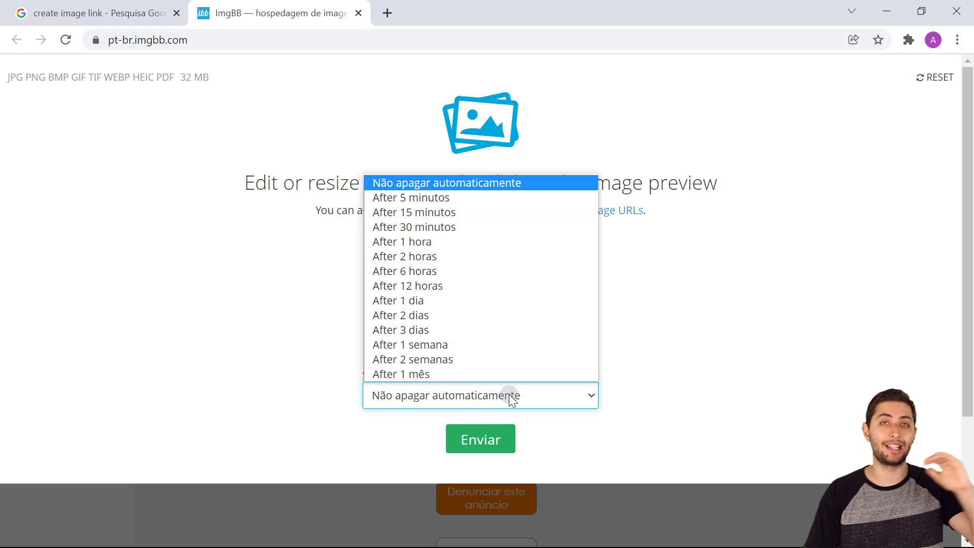
{"action": "left_click", "coordinate": [828, 331]}
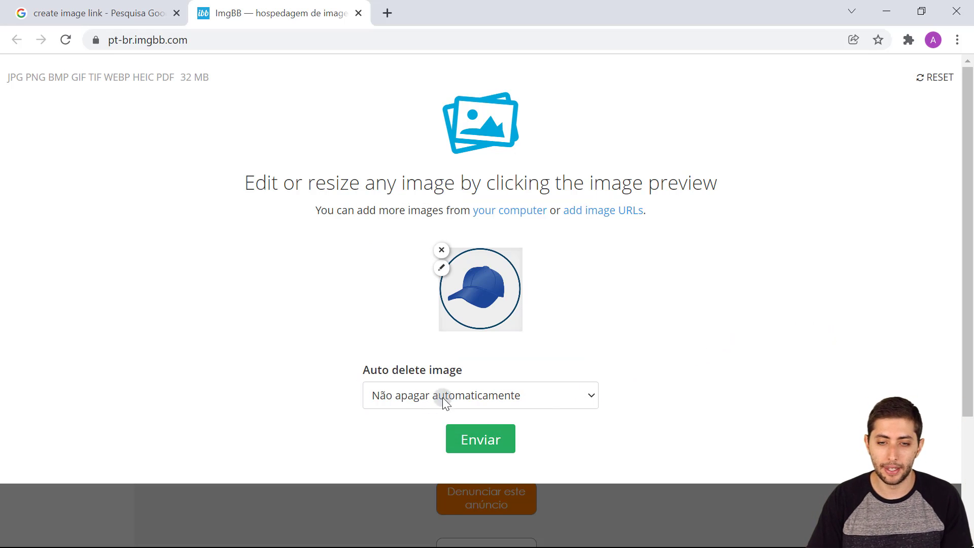
{"action": "left_click", "coordinate": [480, 439]}
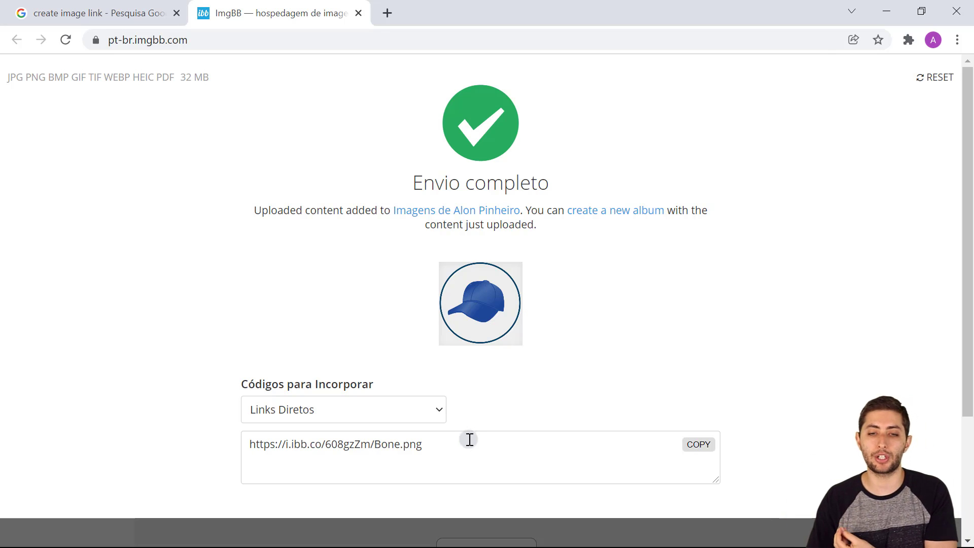
{"action": "left_click_drag", "start_coordinate": [457, 444], "coordinate": [260, 447]}
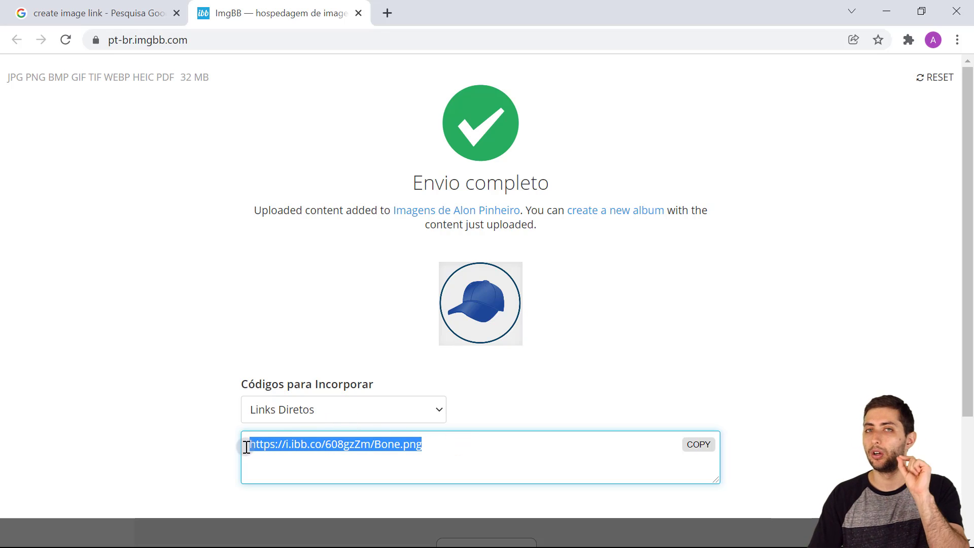
Compare the Ver links code with the direct link of the cap image, ending on Links Diretos as the embed code type
{"action": "left_click", "coordinate": [300, 413]}
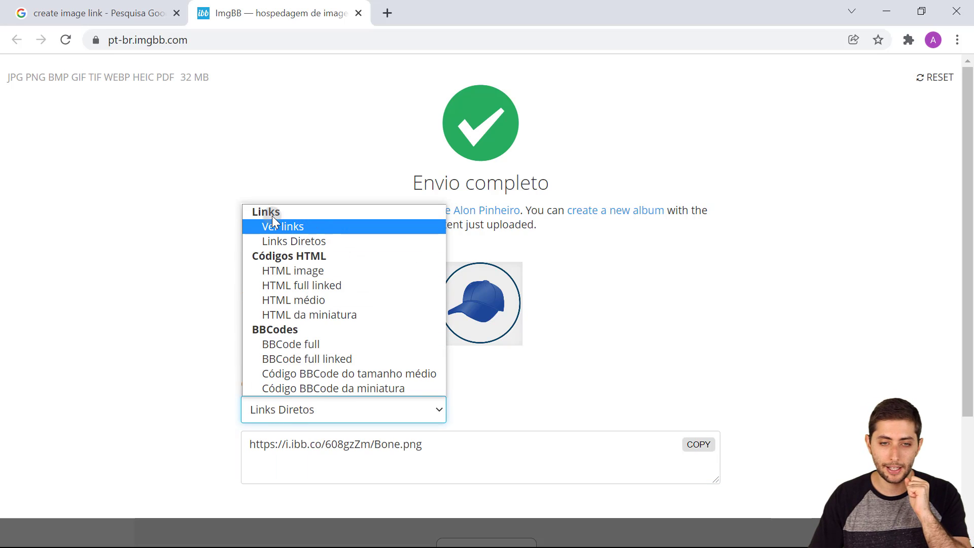
{"action": "left_click", "coordinate": [279, 228]}
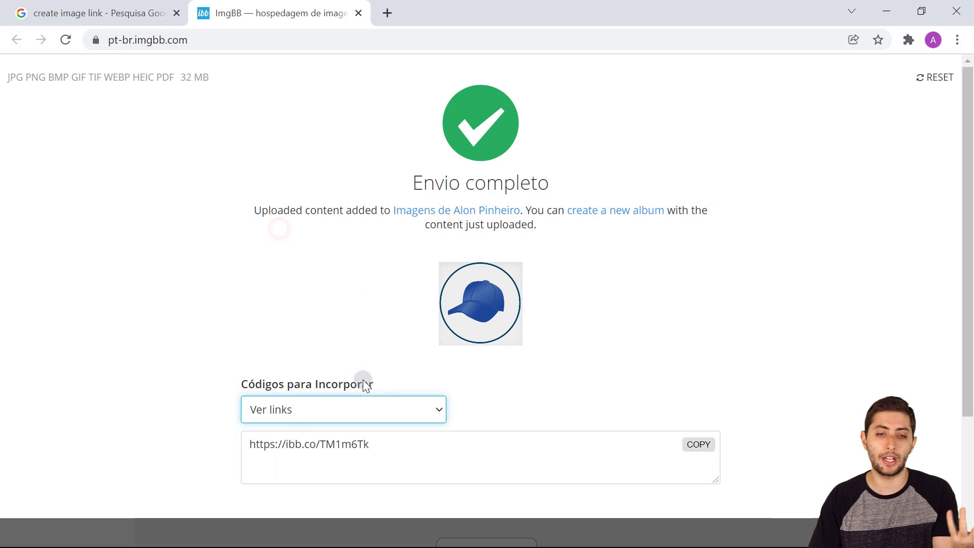
{"action": "left_click", "coordinate": [401, 455]}
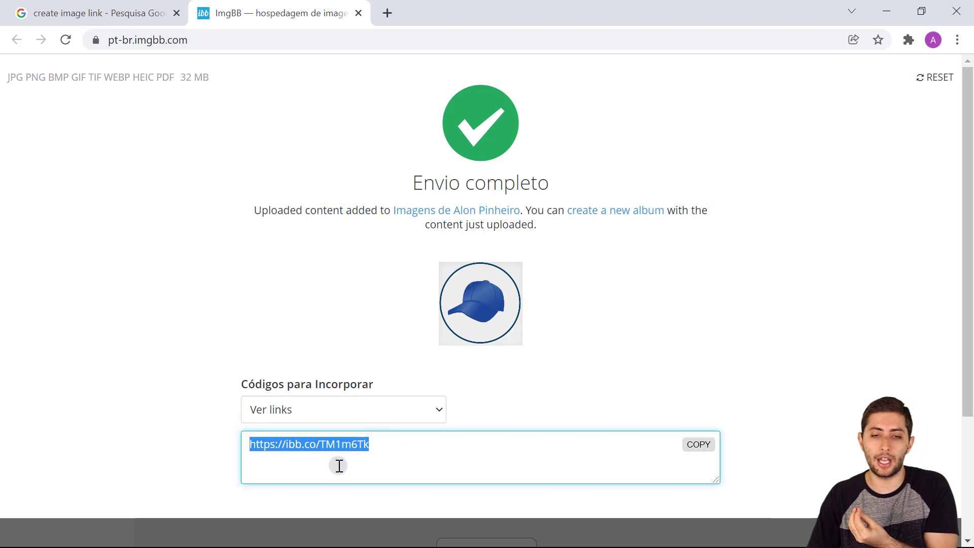
{"action": "left_click", "coordinate": [332, 409]}
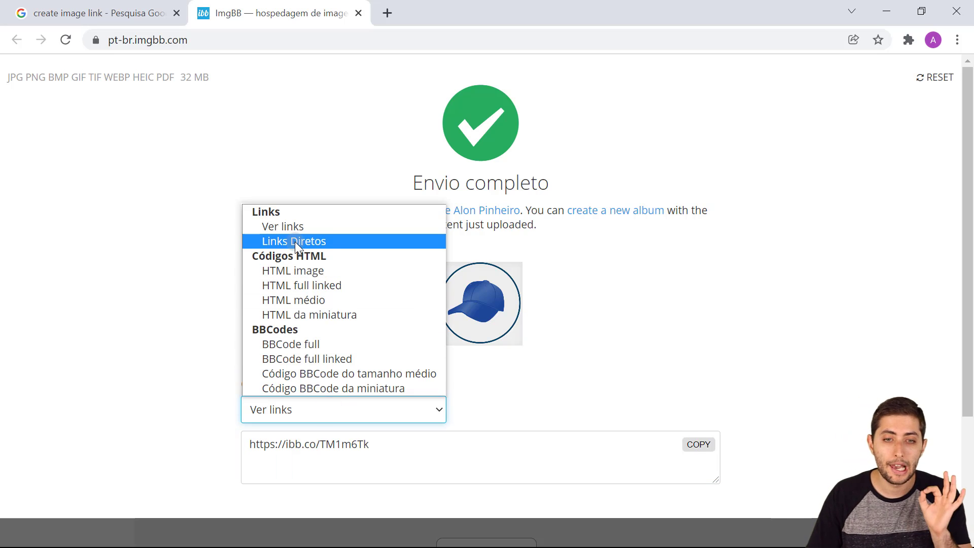
{"action": "left_click", "coordinate": [295, 242]}
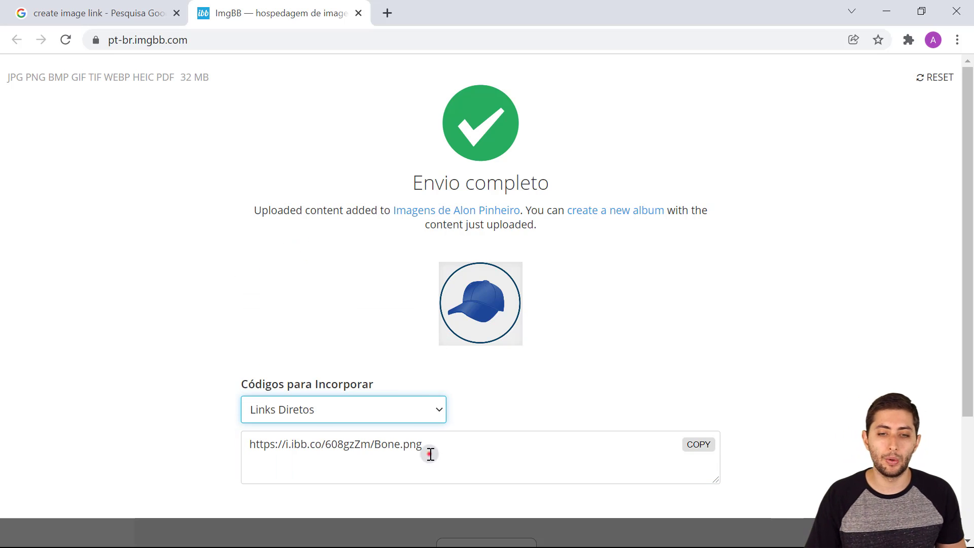
Open the cap image's direct link in a new private browser window to check that it displays
{"action": "left_click_drag", "start_coordinate": [429, 454], "coordinate": [237, 412]}
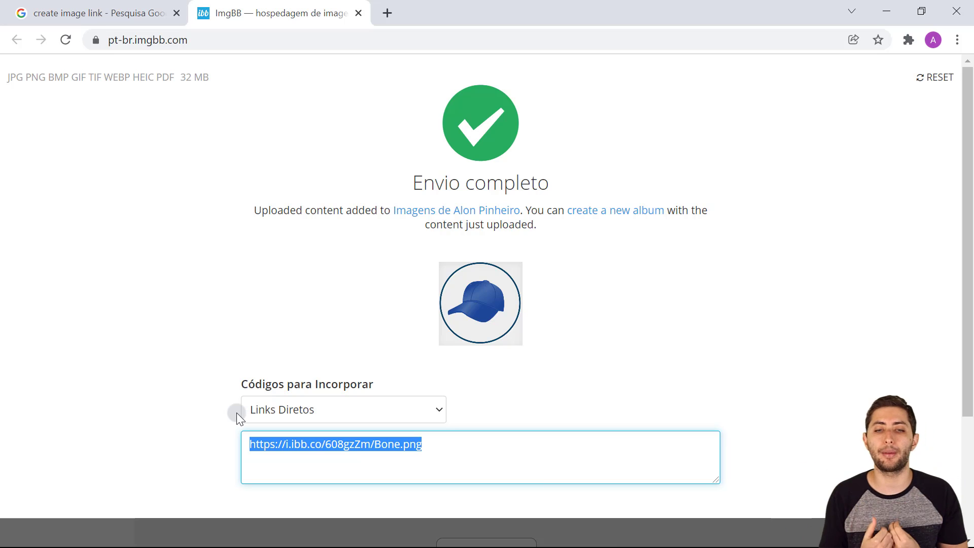
{"action": "mouse_move", "coordinate": [355, 446]}
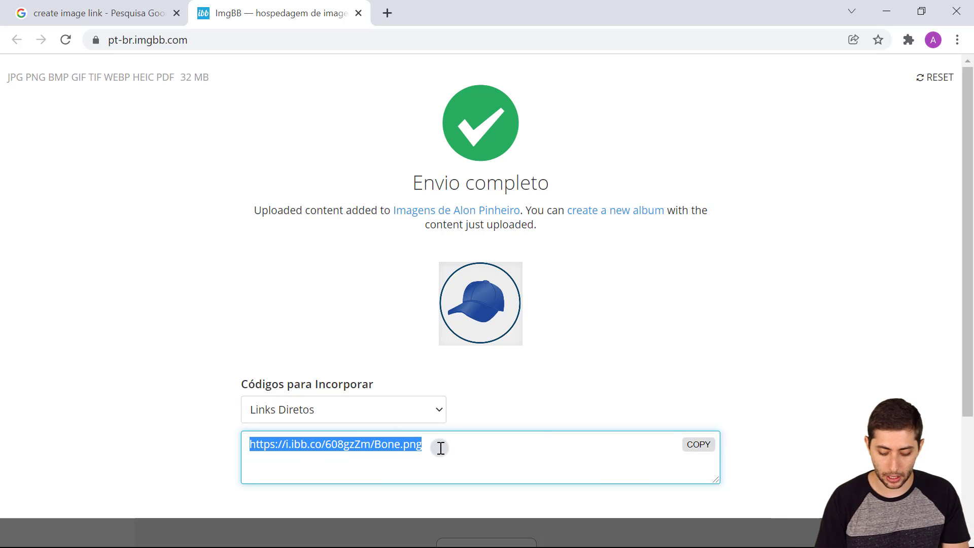
{"action": "key", "text": "ctrl+shift+n"}
{"action": "key", "text": "ctrl+v"}
{"action": "key", "text": "Return"}
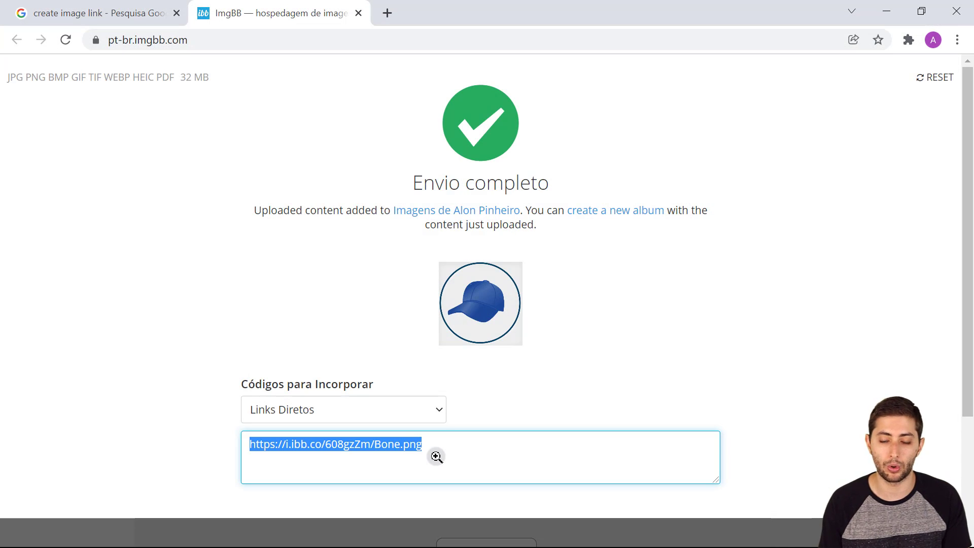
Switch to the 01-26 folder, open Vendas.xlsx in Excel and go to the start of the Vendas sheet
{"action": "key", "text": "alt+Tab"}
{"action": "key", "text": "alt+Tab"}
{"action": "key", "text": "alt+Tab"}
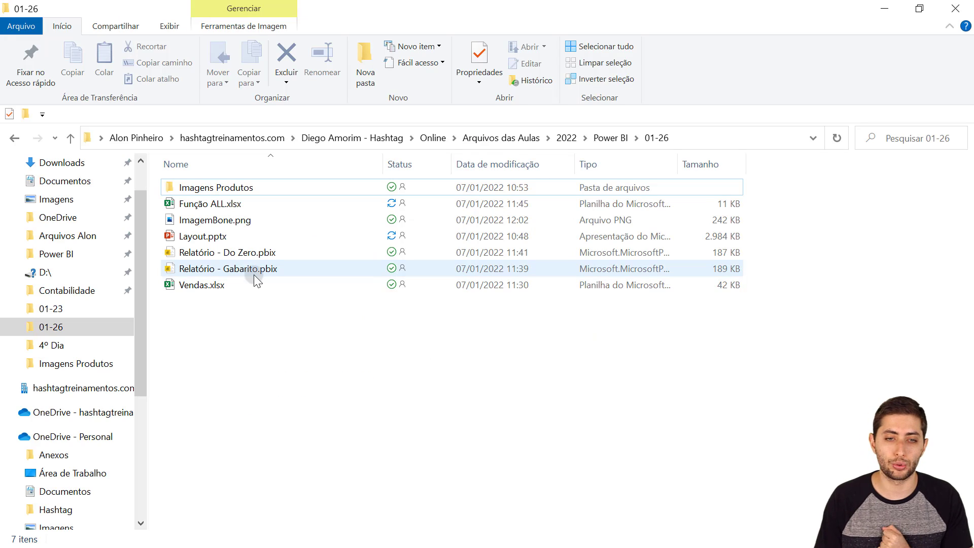
{"action": "left_click", "coordinate": [251, 280]}
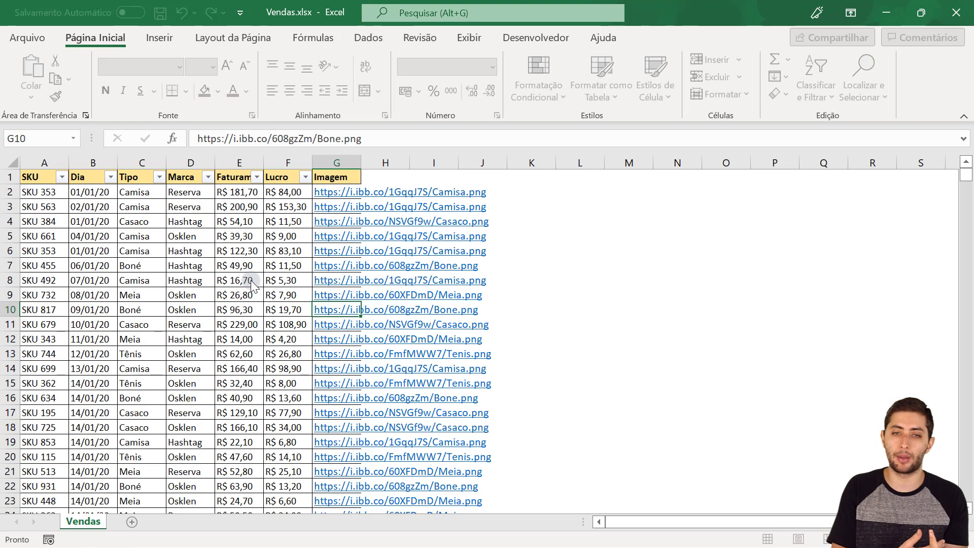
{"action": "scroll", "coordinate": [210, 188], "scroll_direction": "up", "scroll_amount": 4, "text": "ctrl"}
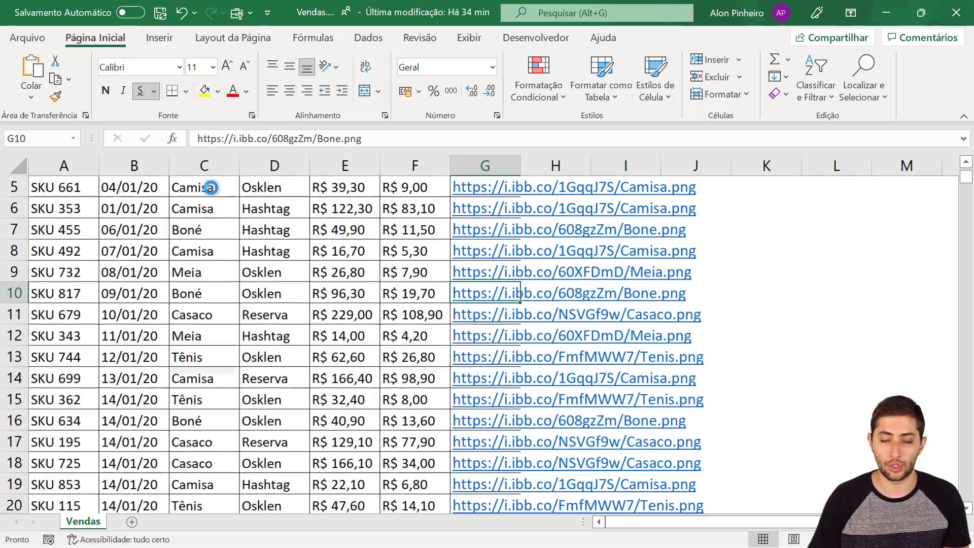
{"action": "key", "text": "ctrl+Home"}
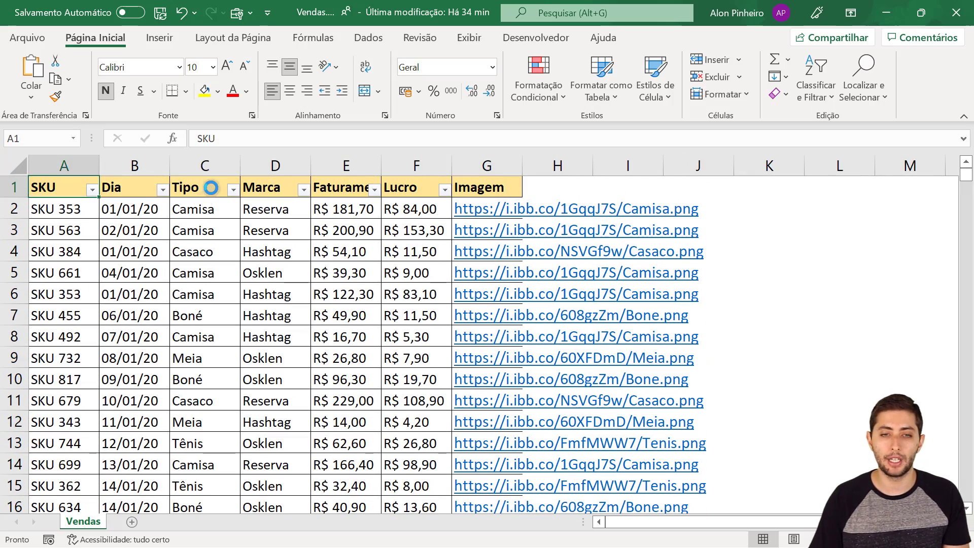
Check which image link the Imagem column holds for the first Camisa, Casaco and Boné rows
{"action": "left_click", "coordinate": [199, 209]}
{"action": "key", "text": "shift+space"}
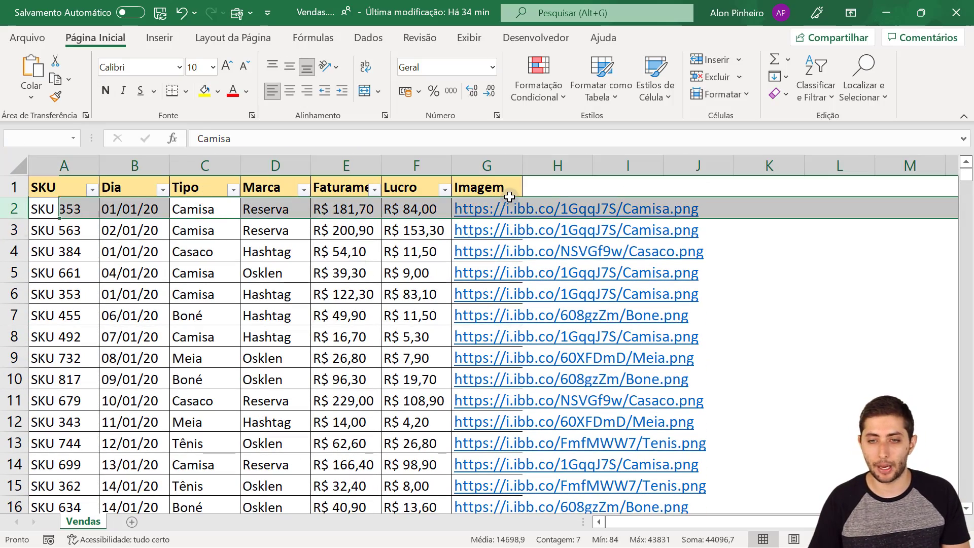
{"action": "key", "text": "Down"}
{"action": "key", "text": "Down"}
{"action": "key", "text": "shift+space"}
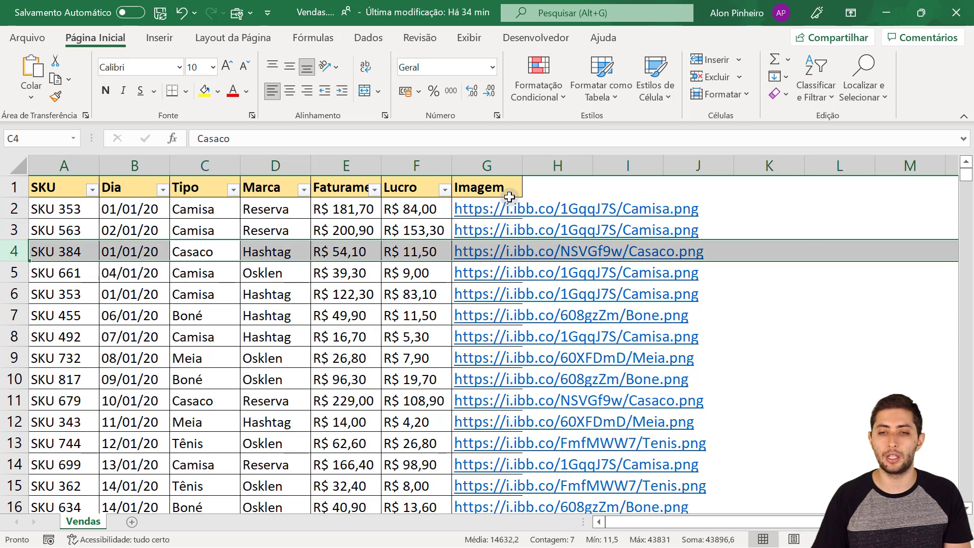
{"action": "key", "text": "Down"}
{"action": "key", "text": "Down"}
{"action": "key", "text": "Down"}
{"action": "key", "text": "shift+space"}
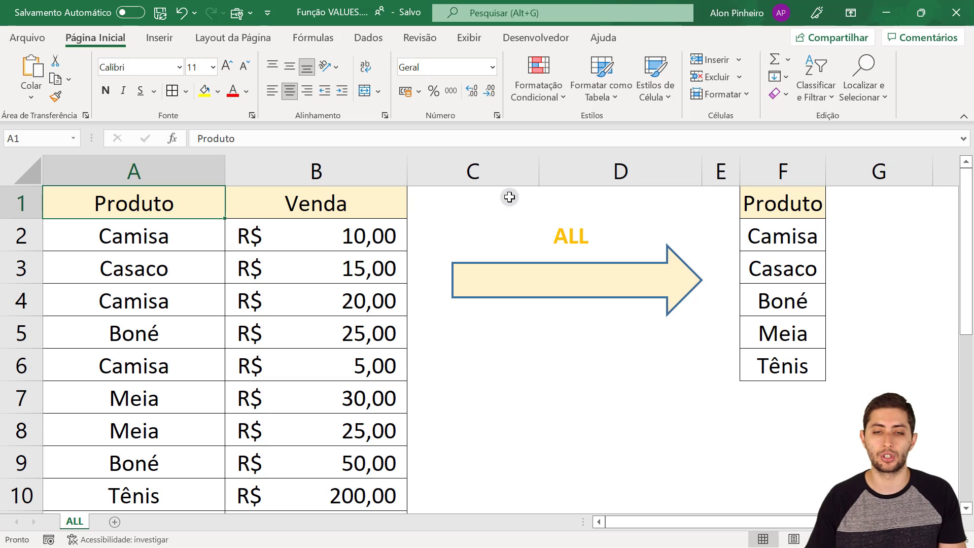
Switch to the Power BI report and add a reduced-size Image Grid visual with Imagem as its Image URL (higher quality)
{"action": "key", "text": "alt+Tab"}
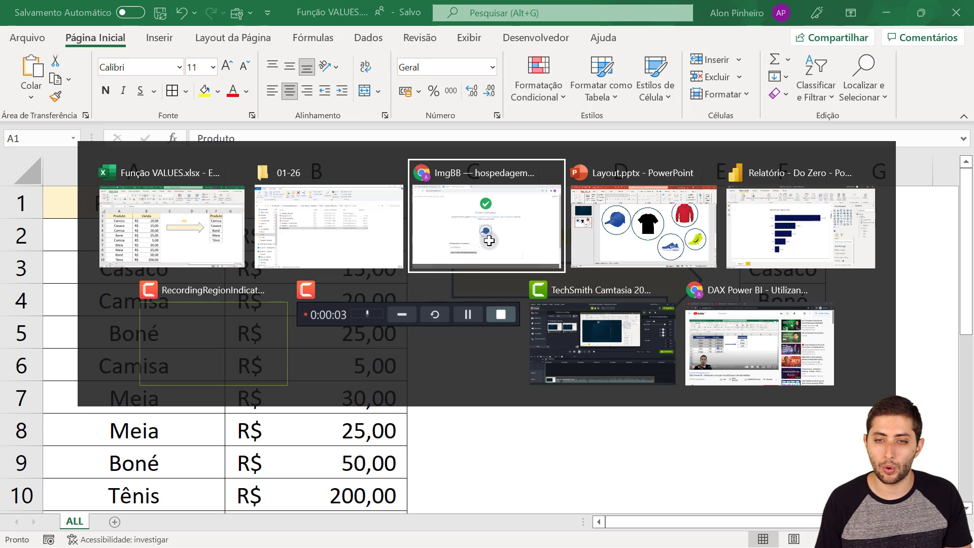
{"action": "key", "text": "alt+Tab"}
{"action": "key", "text": "alt+Tab"}
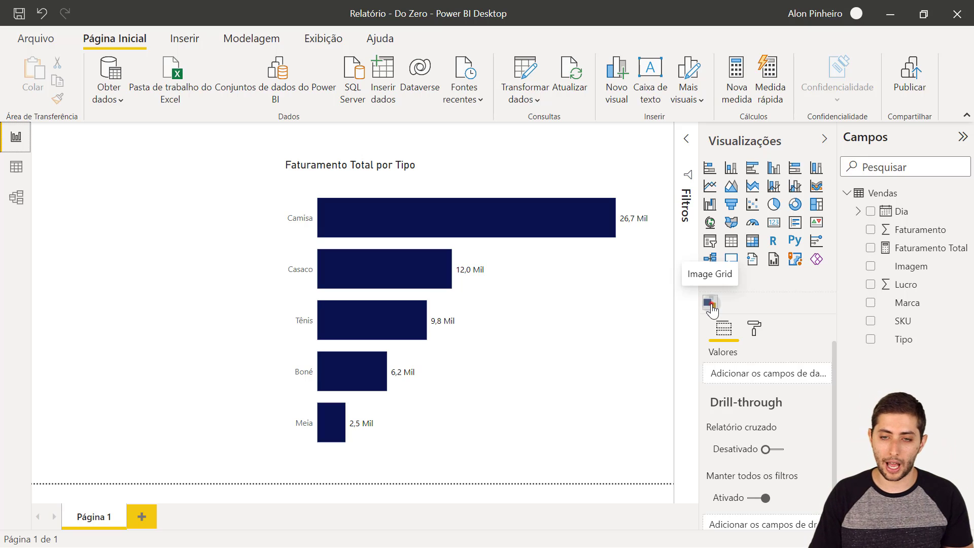
{"action": "left_click", "coordinate": [710, 303]}
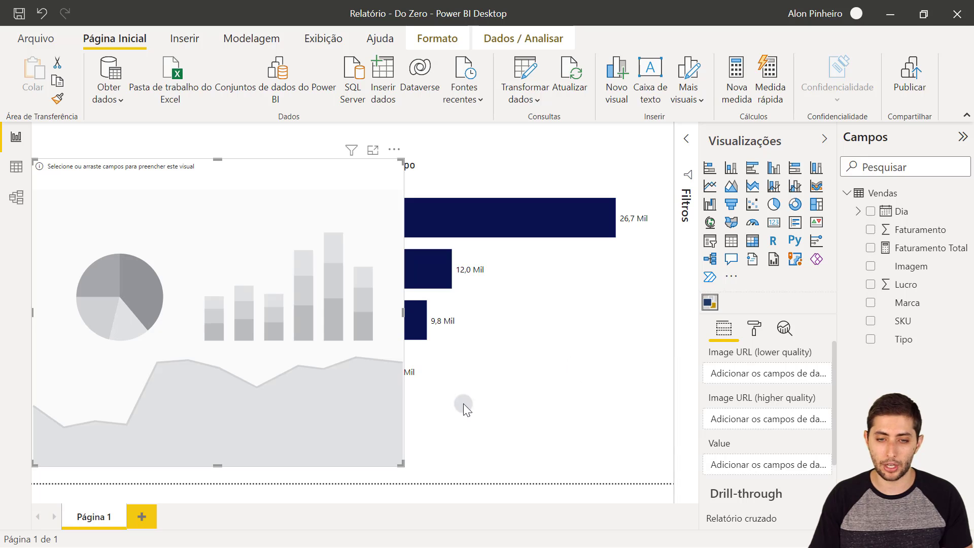
{"action": "left_click_drag", "start_coordinate": [400, 462], "coordinate": [304, 449]}
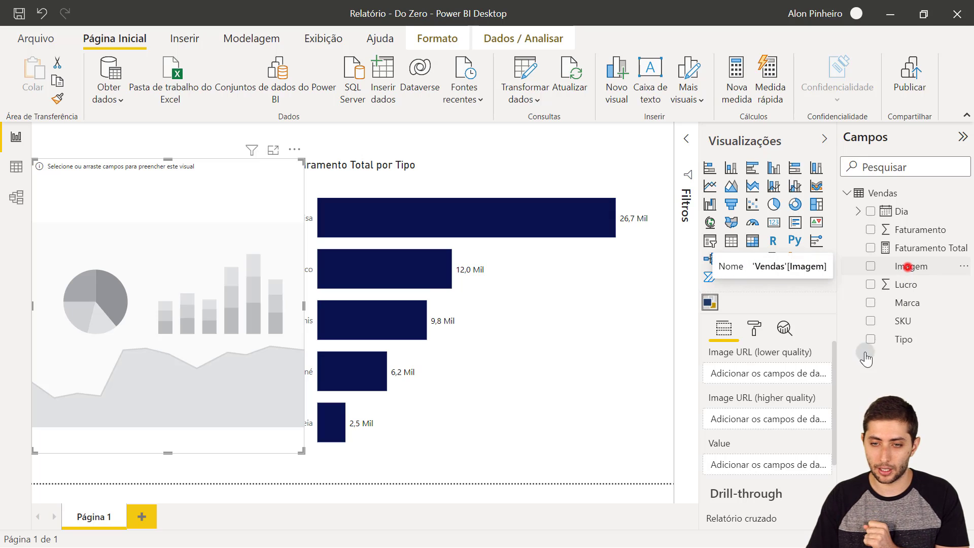
{"action": "left_click_drag", "start_coordinate": [866, 360], "coordinate": [762, 419]}
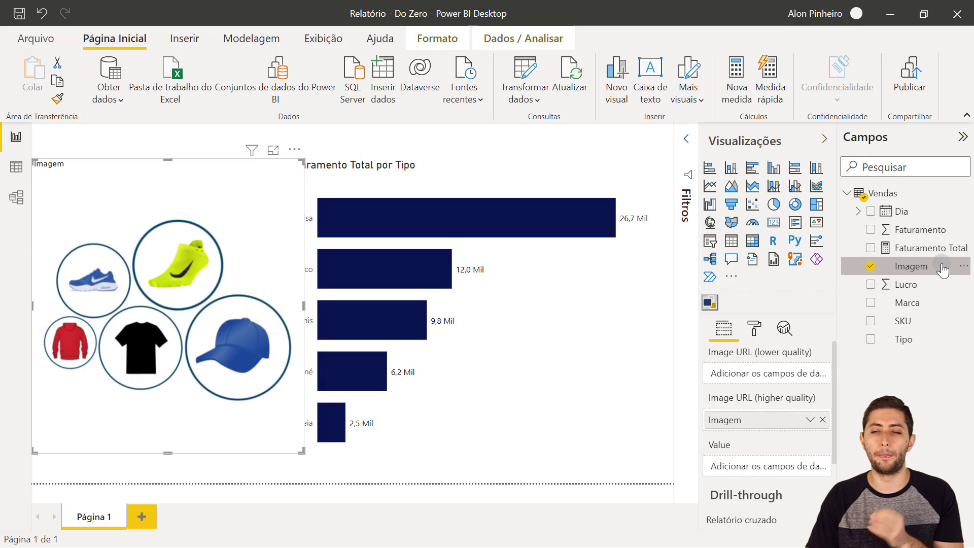
Check the data category assigned to the Imagem column and the other categories available, leaving the setting as it is
{"action": "left_click", "coordinate": [914, 267]}
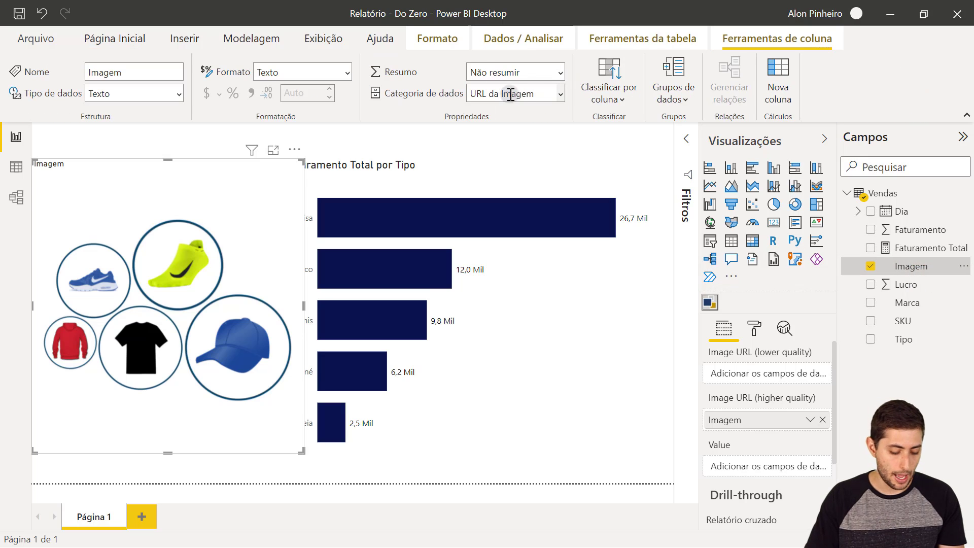
{"action": "left_click", "coordinate": [561, 95]}
{"action": "left_click", "coordinate": [560, 96]}
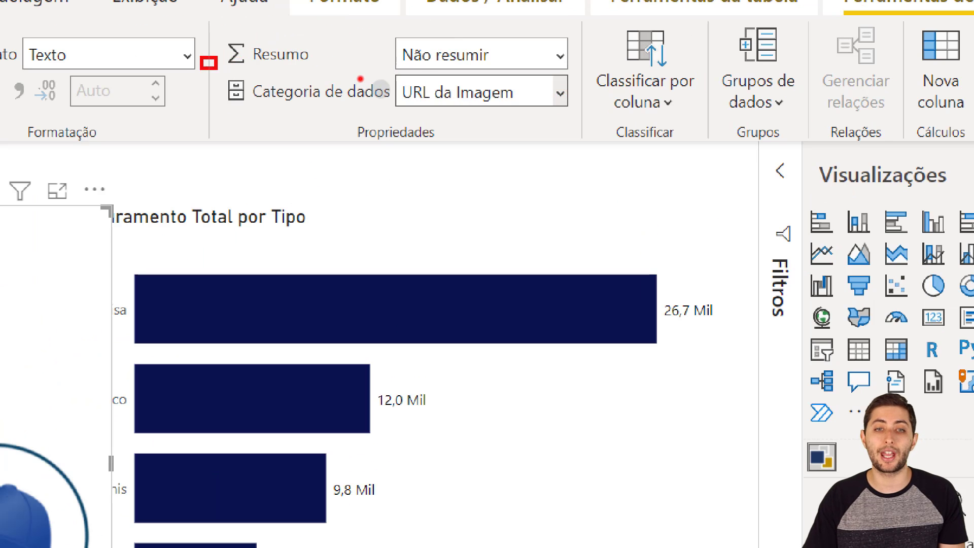
{"action": "mouse_move", "coordinate": [216, 69]}
{"action": "left_mouse_down"}
{"action": "mouse_move", "coordinate": [528, 112]}
{"action": "mouse_move", "coordinate": [599, 143]}
{"action": "left_mouse_up"}
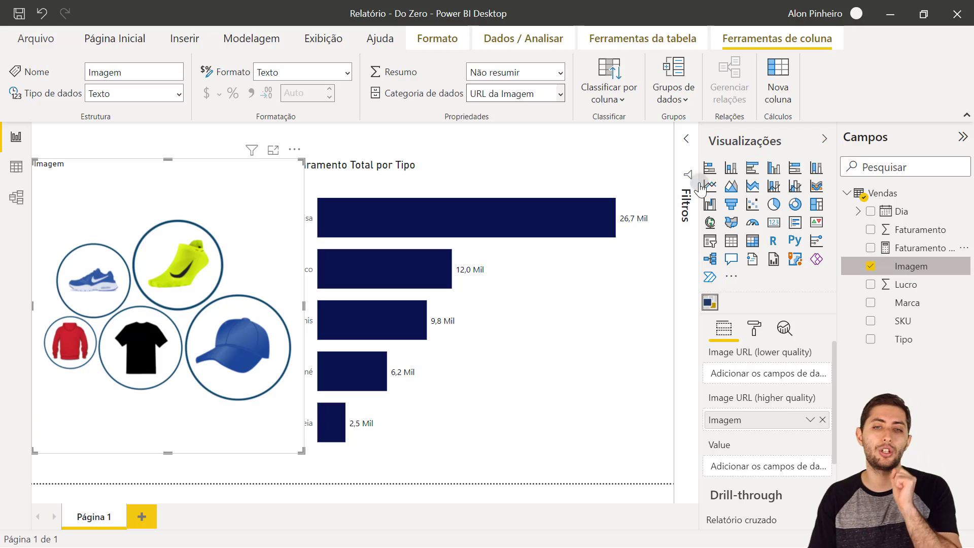
{"action": "left_click", "coordinate": [560, 93]}
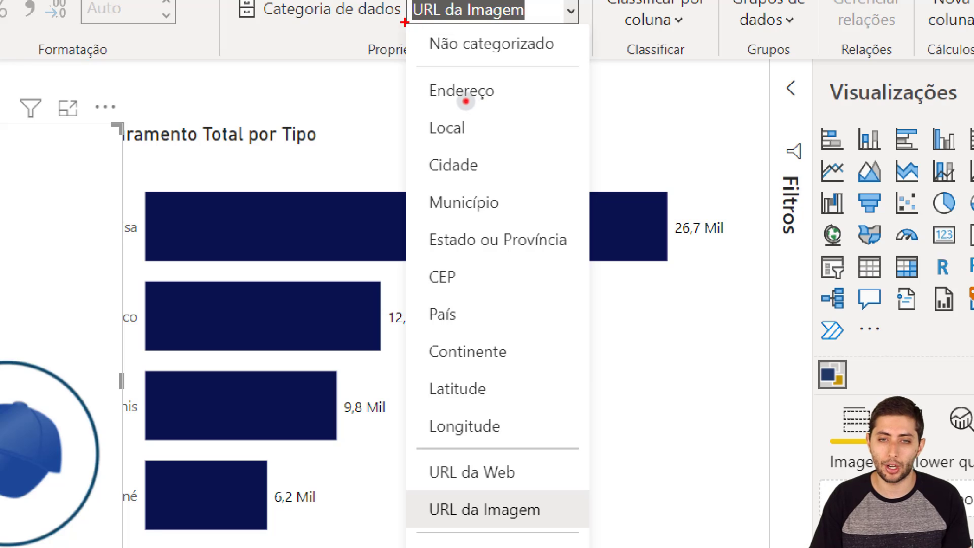
{"action": "mouse_move", "coordinate": [405, 22]}
{"action": "left_mouse_down"}
{"action": "mouse_move", "coordinate": [571, 80]}
{"action": "mouse_move", "coordinate": [593, 64]}
{"action": "left_mouse_up"}
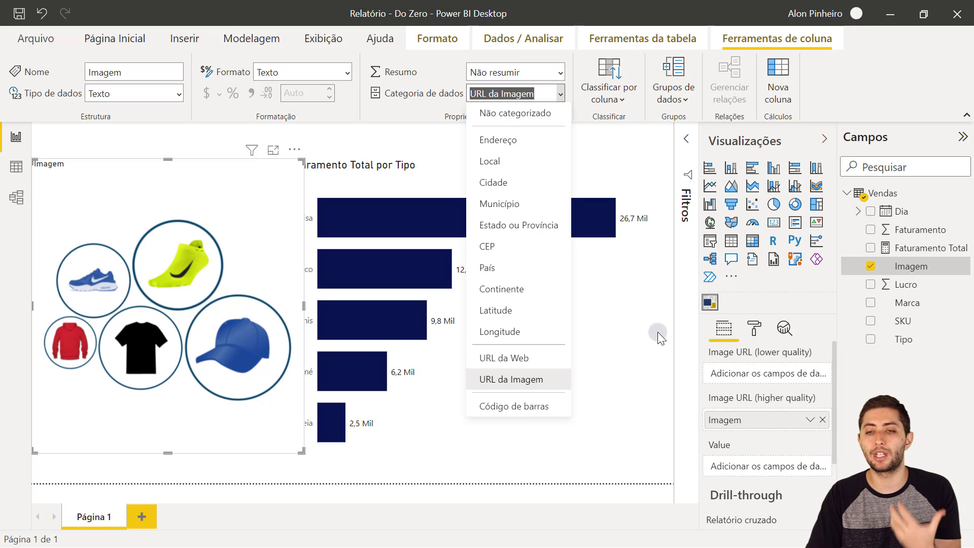
{"action": "left_click", "coordinate": [660, 333]}
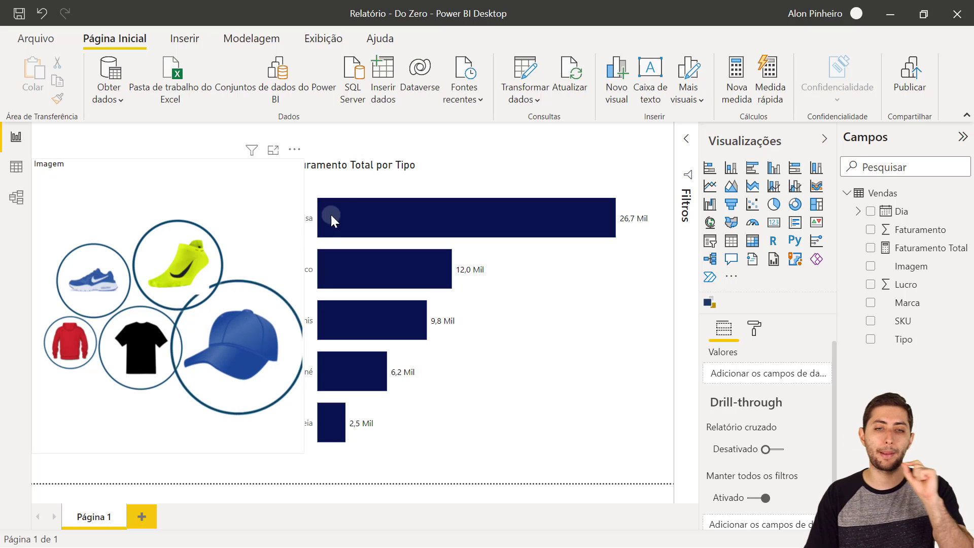
Narrow the Image Grid visual until it no longer overlaps the Faturamento Total por Tipo bar chart
{"action": "mouse_move", "coordinate": [356, 217]}
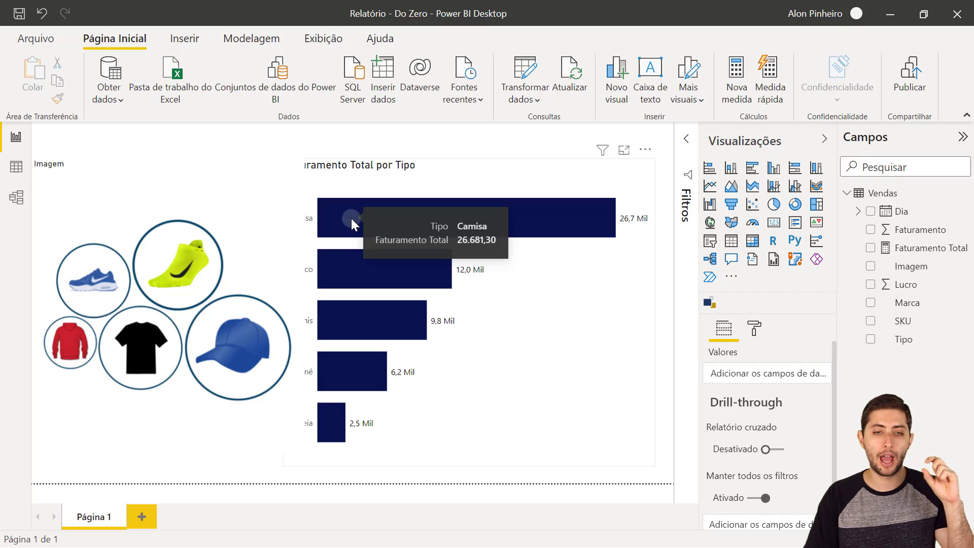
{"action": "mouse_move", "coordinate": [354, 254]}
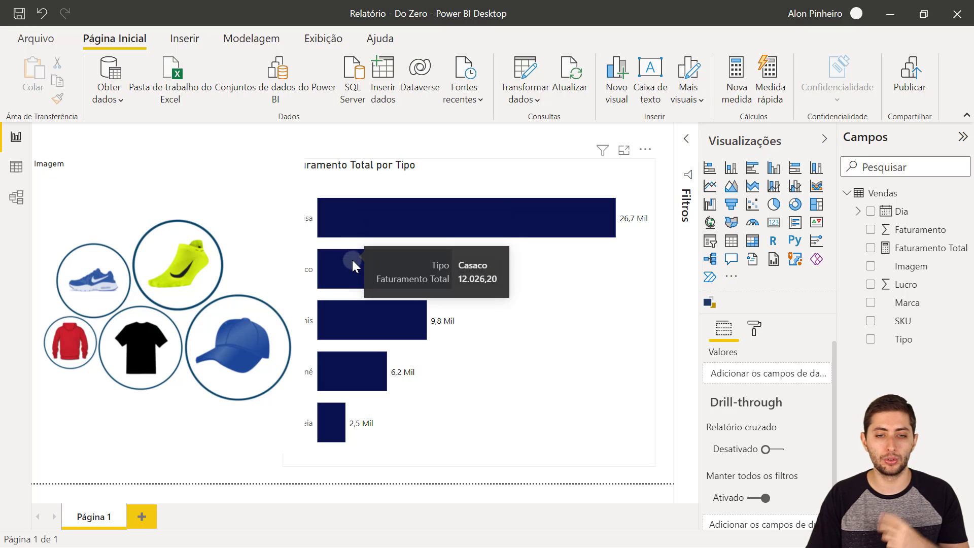
{"action": "mouse_move", "coordinate": [347, 317]}
{"action": "mouse_move", "coordinate": [368, 371]}
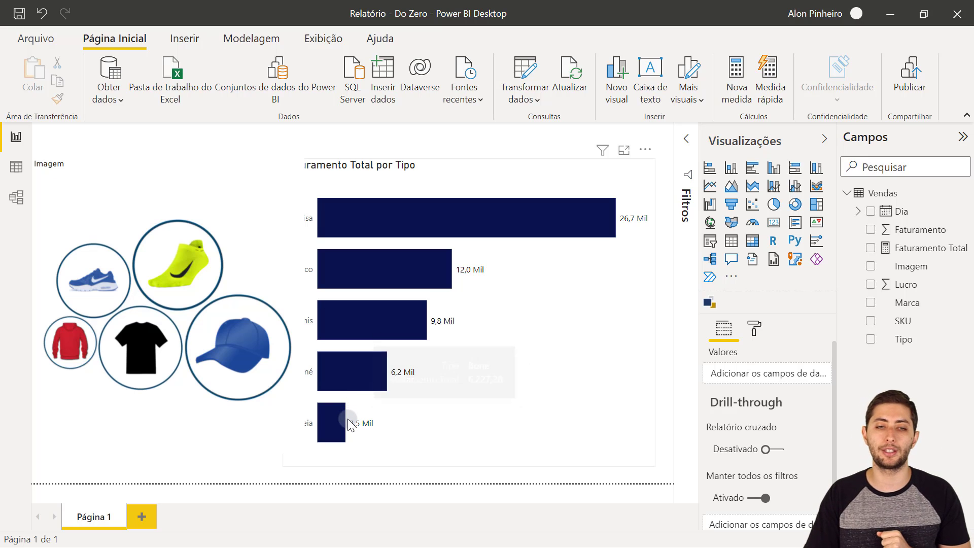
{"action": "left_click", "coordinate": [178, 163]}
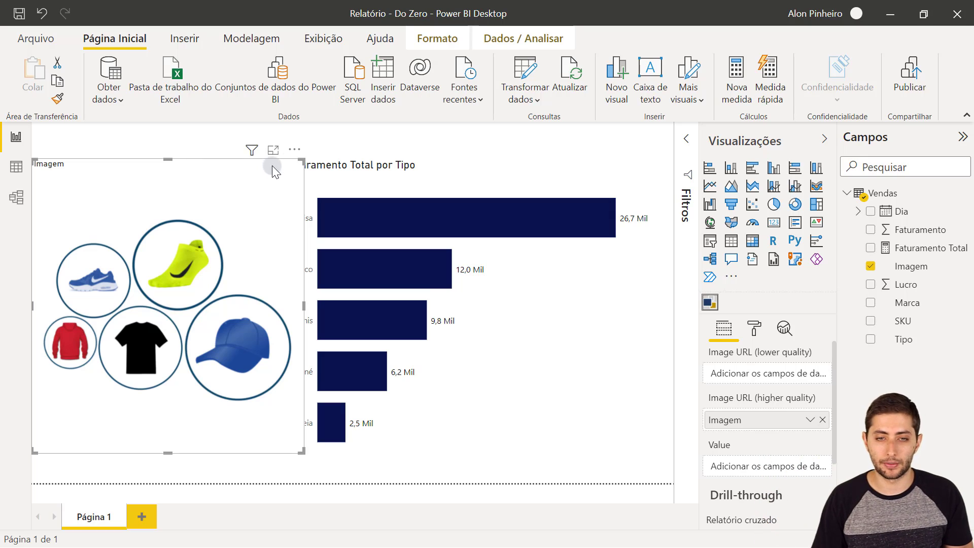
{"action": "left_click_drag", "start_coordinate": [301, 160], "coordinate": [258, 157]}
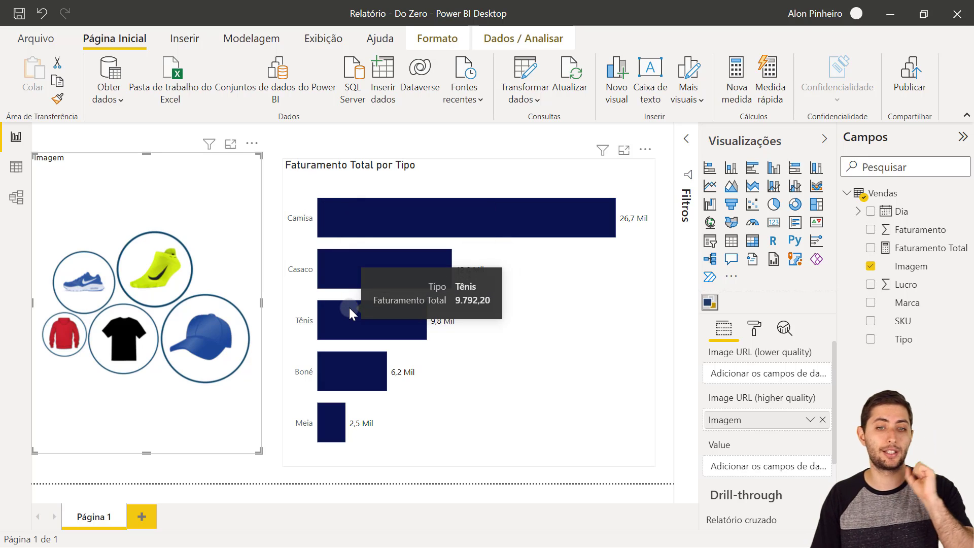
{"action": "left_click", "coordinate": [363, 151]}
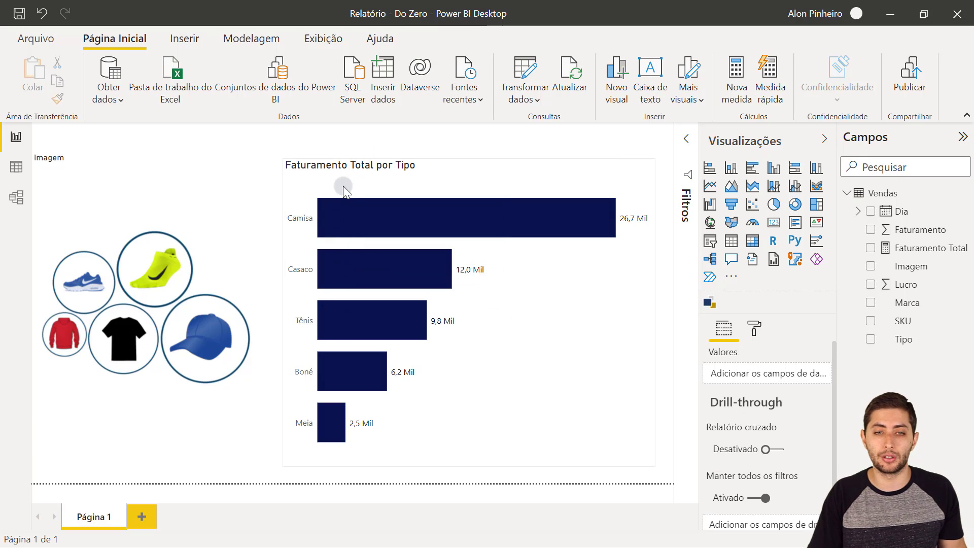
{"action": "left_click", "coordinate": [182, 40]}
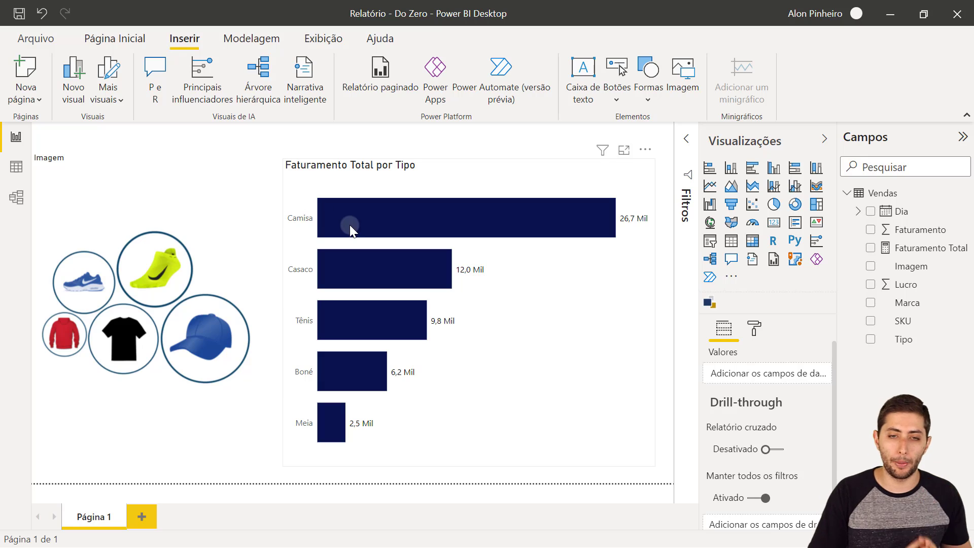
{"action": "mouse_move", "coordinate": [355, 224]}
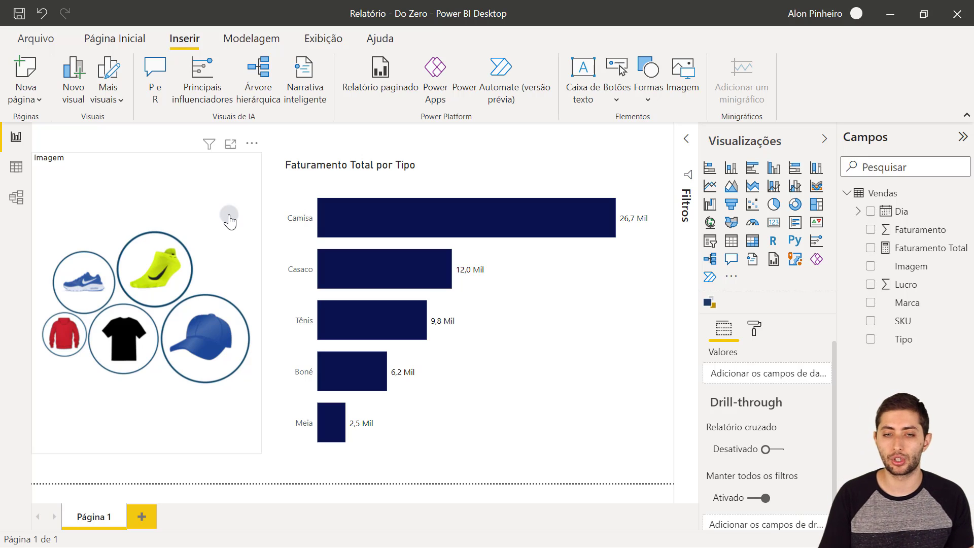
Switch to the Função VALUES workbook in Excel, add a new sheet and enter RANKX in cell A1
{"action": "key", "text": "alt+Tab"}
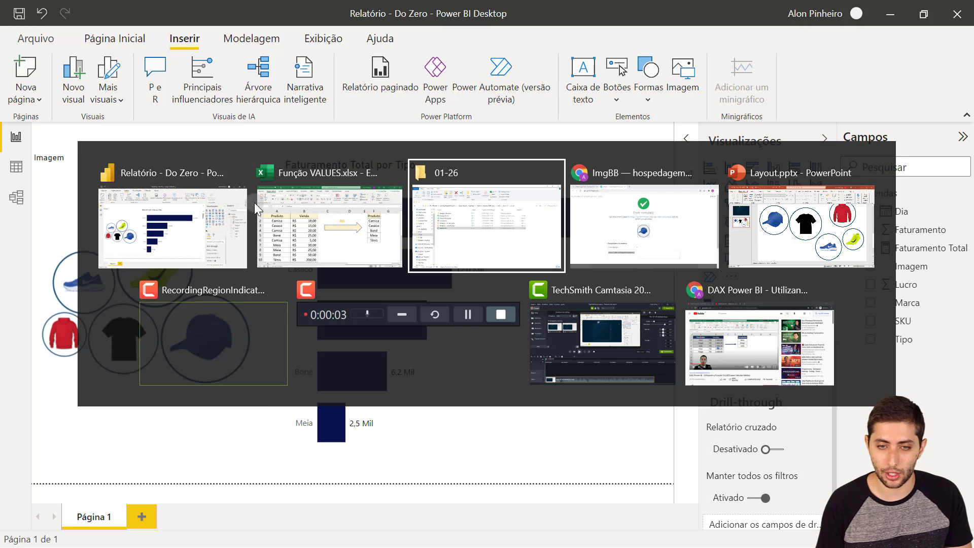
{"action": "left_click", "coordinate": [254, 203]}
{"action": "left_click", "coordinate": [201, 199]}
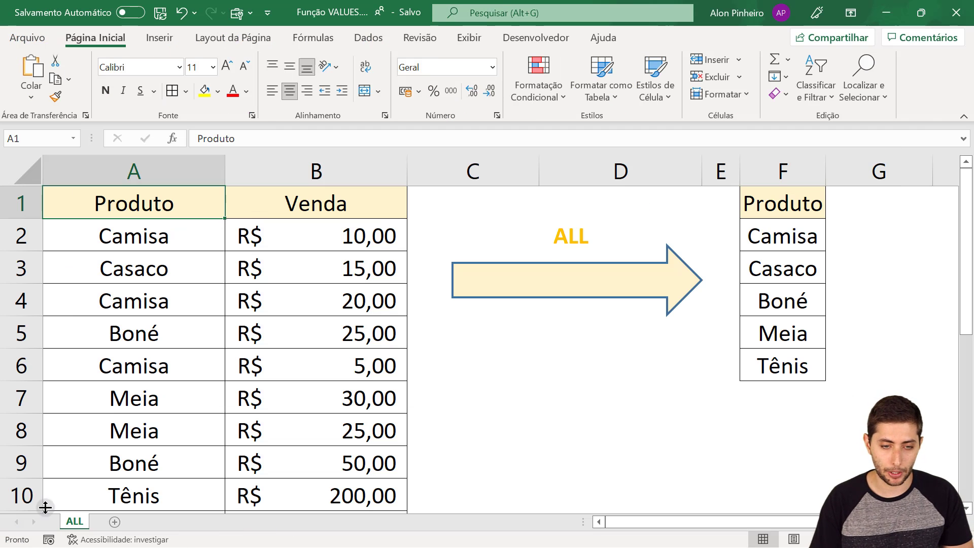
{"action": "left_click", "coordinate": [115, 521]}
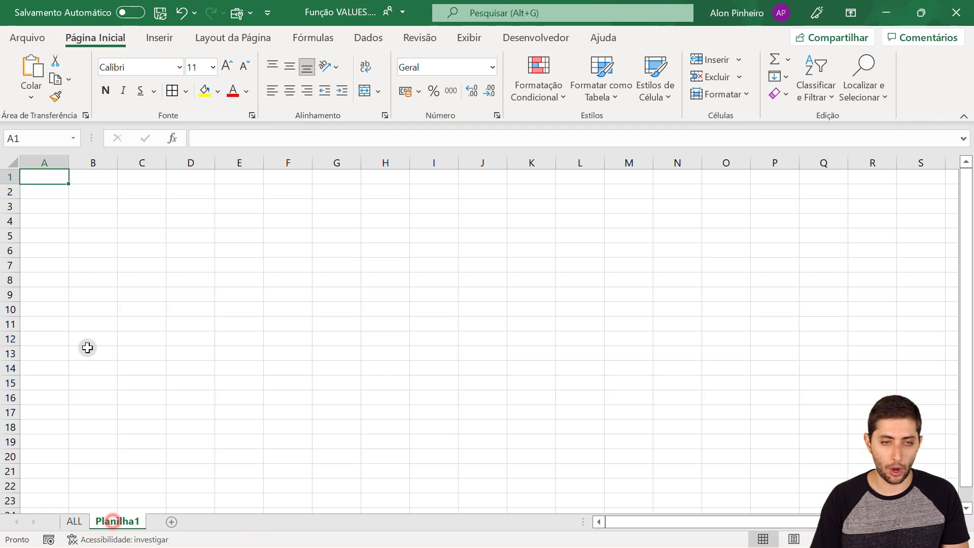
{"action": "scroll", "coordinate": [87, 347], "scroll_direction": "up", "scroll_amount": 5}
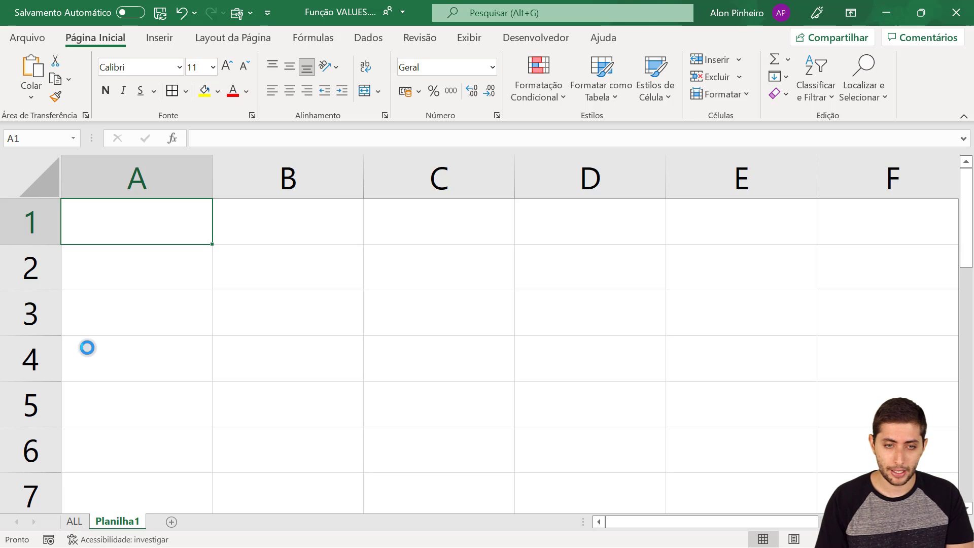
{"action": "type", "text": "RANKX"}
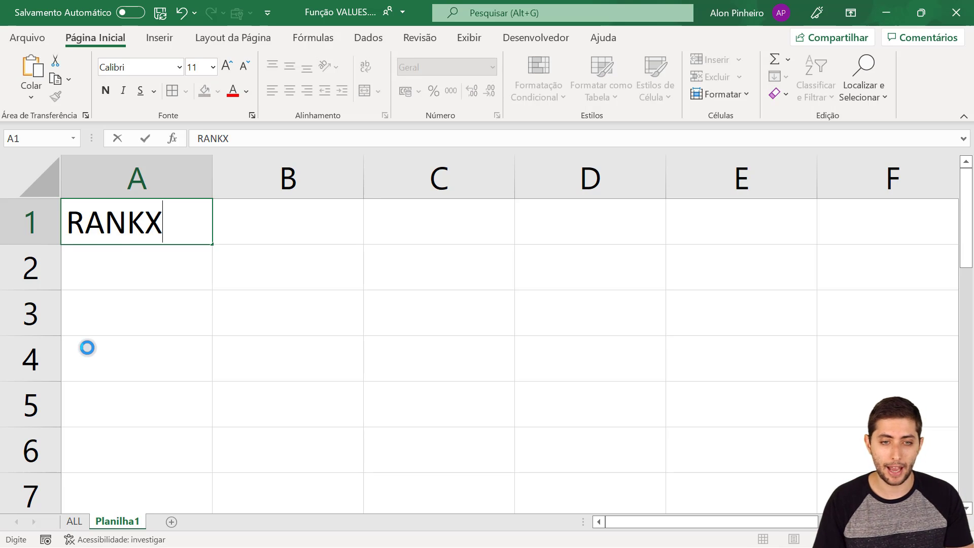
{"action": "key", "text": "Return"}
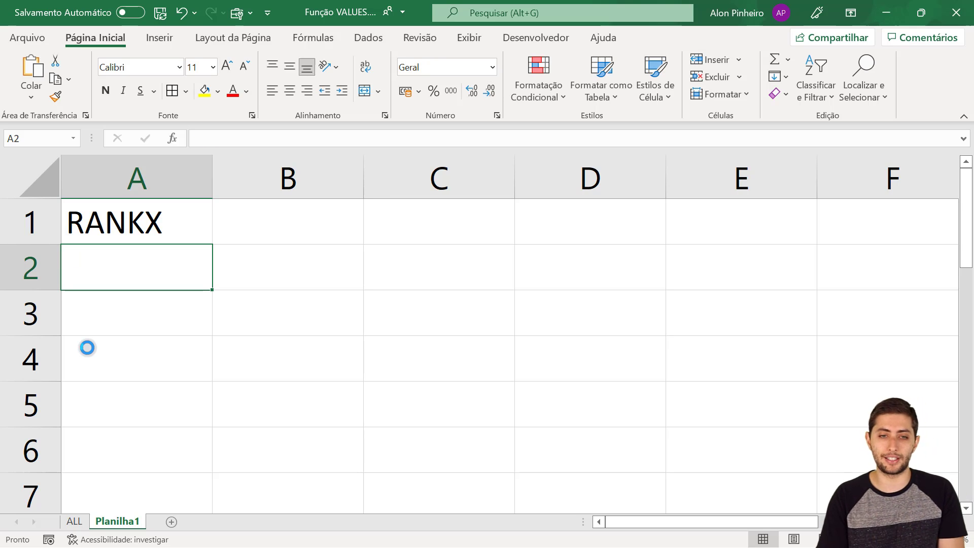
Enter ALL in uppercase in cell A2, directly below RANKX
{"action": "key", "text": "Up"}
{"action": "key", "text": "Right"}
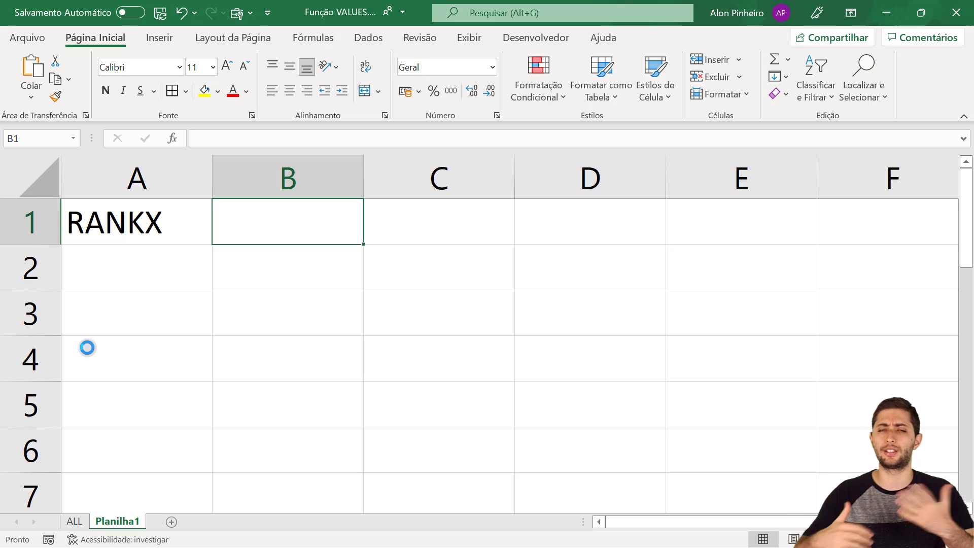
{"action": "key", "text": "Left"}
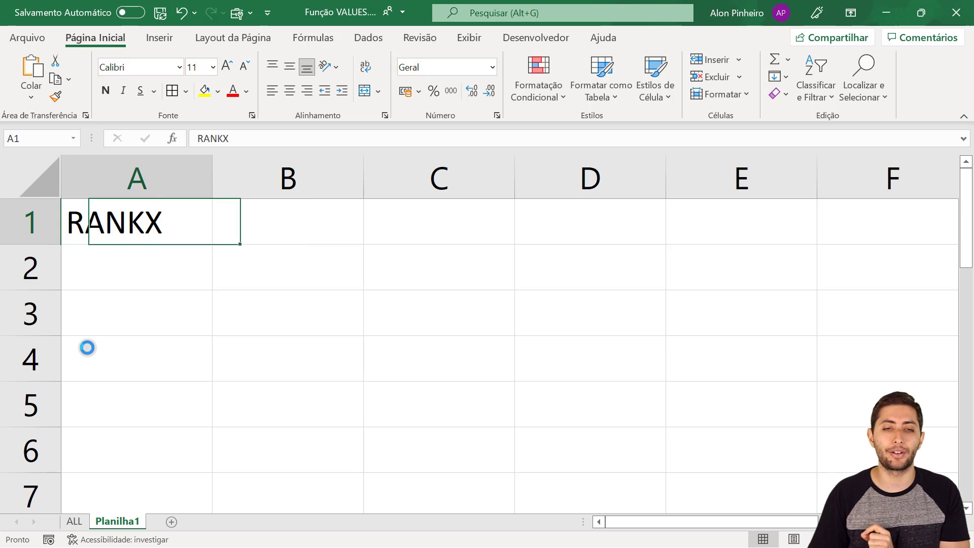
{"action": "key", "text": "Down"}
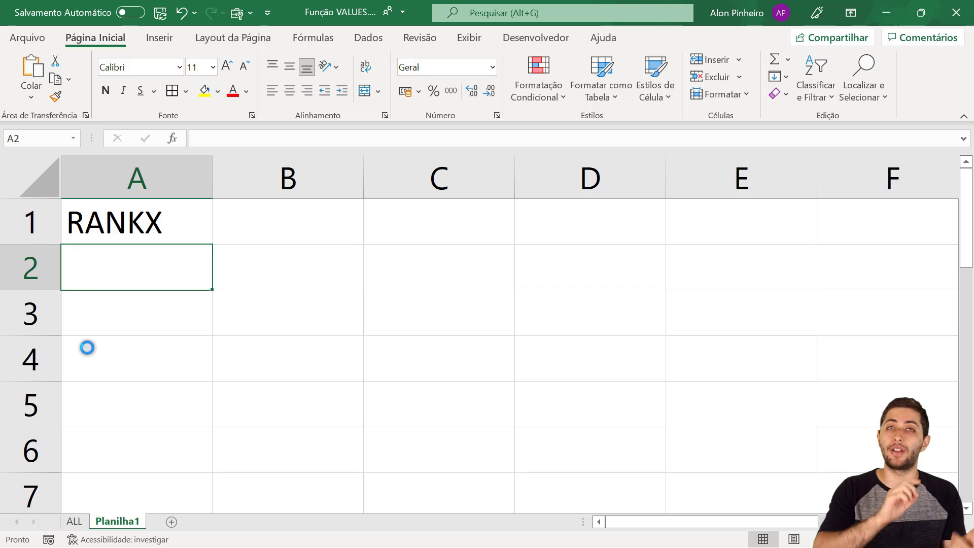
{"action": "type", "text": "all"}
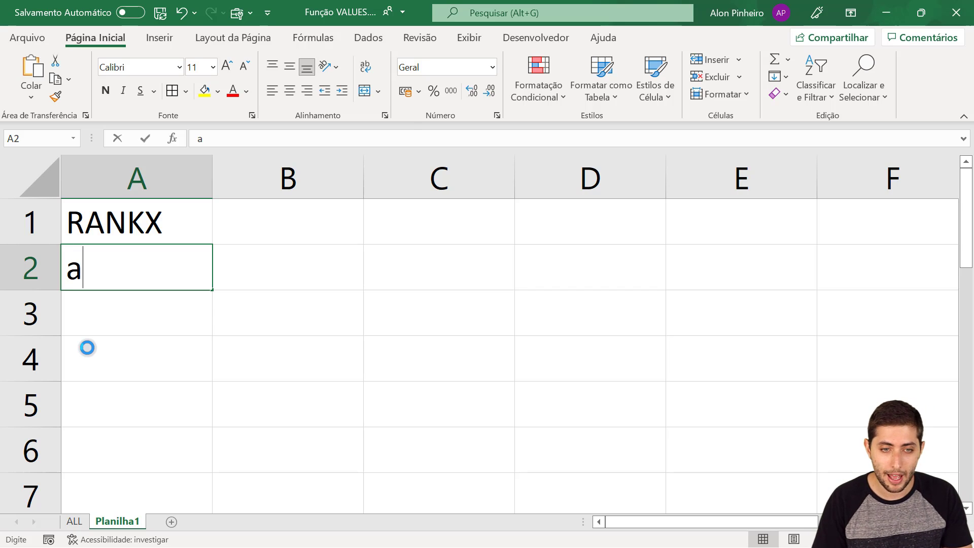
{"action": "key", "text": "BackSpace"}
{"action": "key", "text": "BackSpace"}
{"action": "key", "text": "BackSpace"}
{"action": "type", "text": "ALL"}
{"action": "key", "text": "Return"}
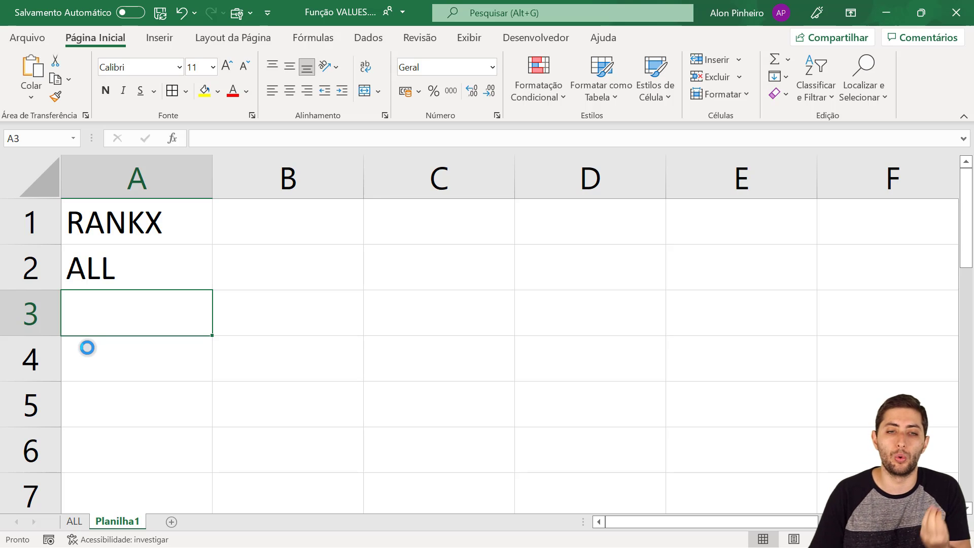
Try the ranking labels 1º and 2º in cell B1 beside RANKX and clear the cell
{"action": "left_click", "coordinate": [142, 232]}
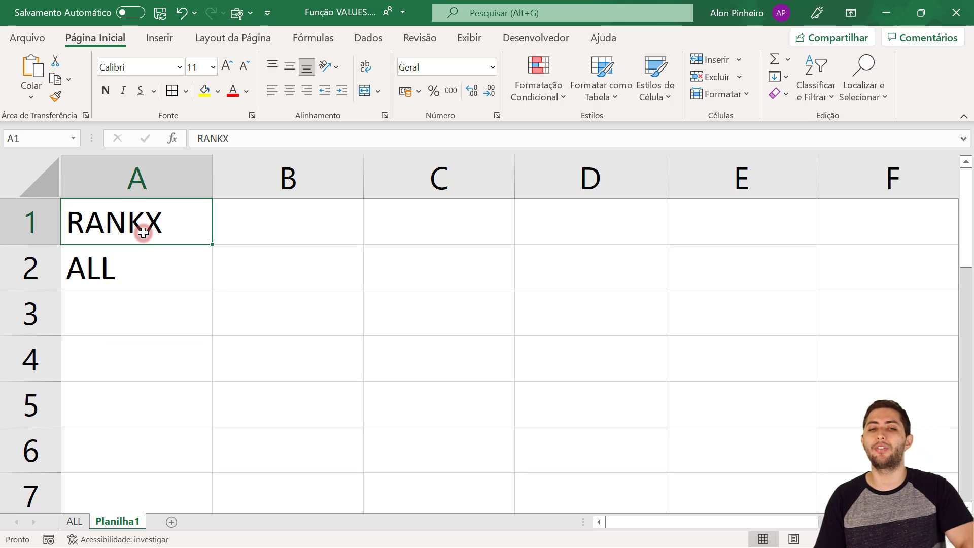
{"action": "key", "text": "Right"}
{"action": "type", "text": "1º"}
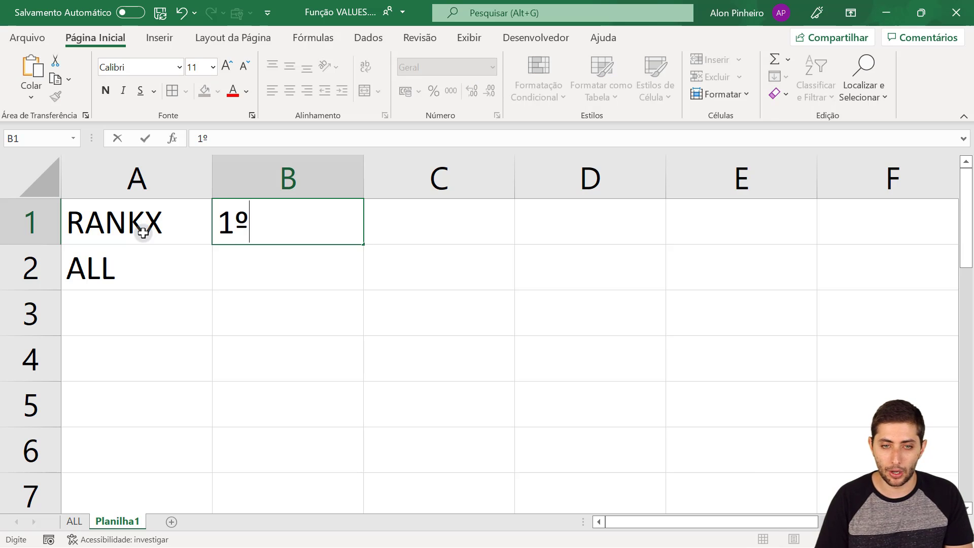
{"action": "key", "text": "Return"}
{"action": "key", "text": "Up"}
{"action": "type", "text": "2º"}
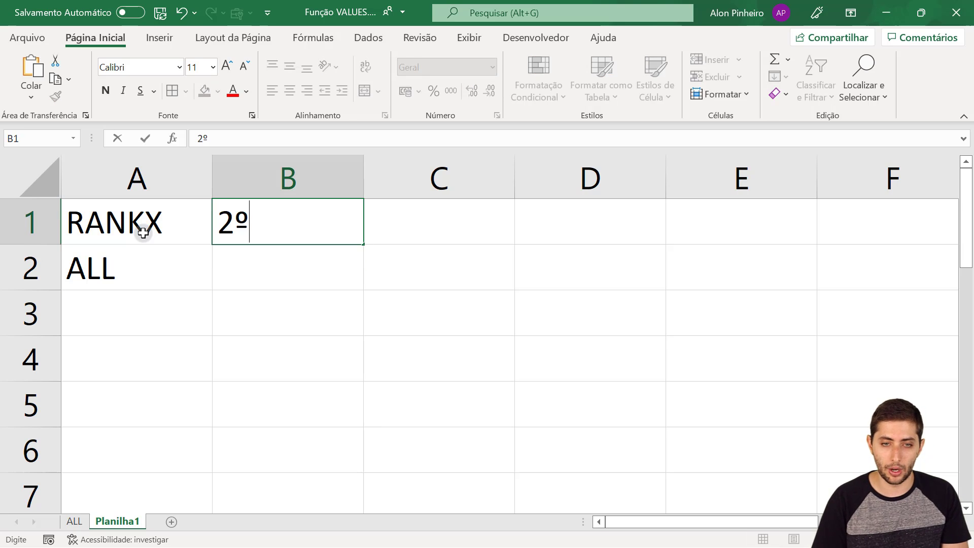
{"action": "key", "text": "Return"}
{"action": "key", "text": "Up"}
{"action": "key", "text": "Delete"}
{"action": "key", "text": "Down"}
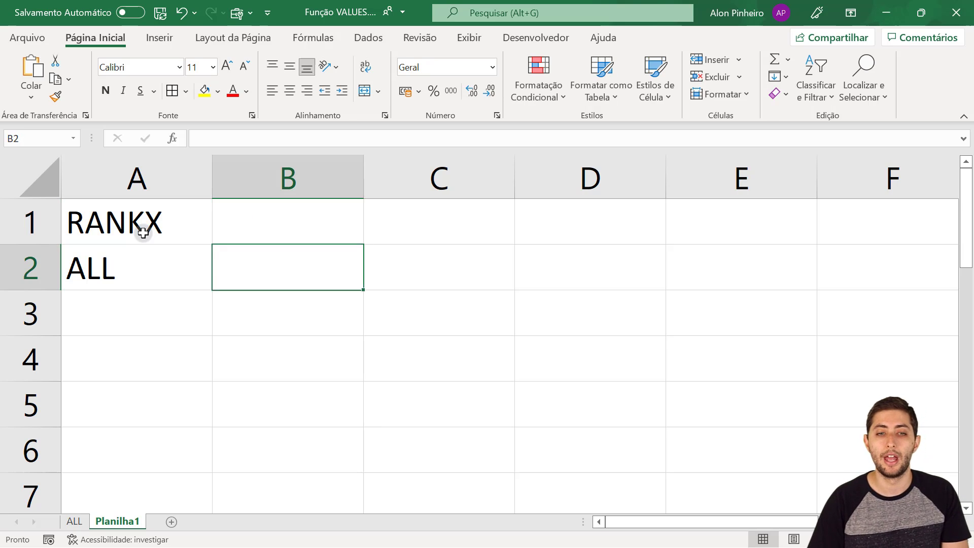
On the ALL sheet, examine the Produto and Venda columns and the product list in column F
{"action": "key", "text": "Left"}
{"action": "key", "text": "shift+space"}
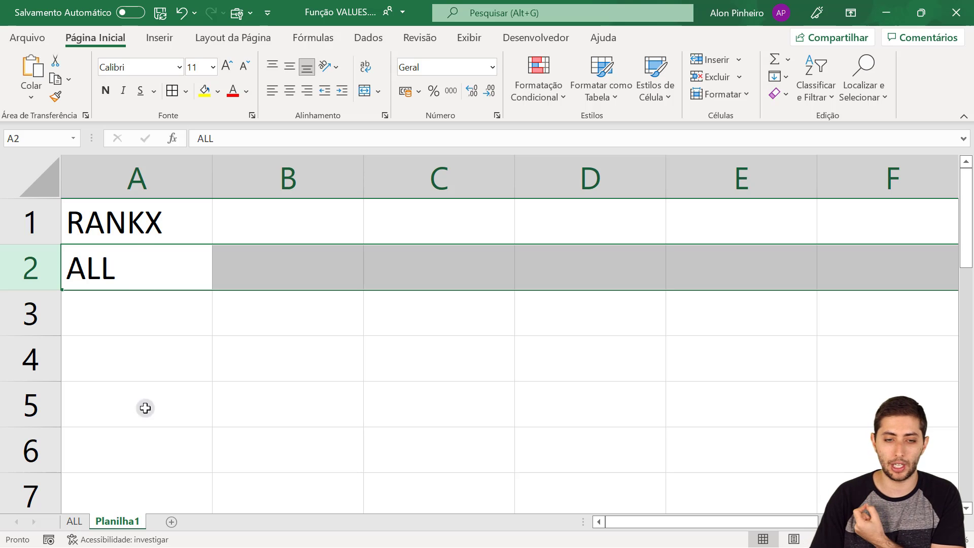
{"action": "left_click", "coordinate": [74, 521]}
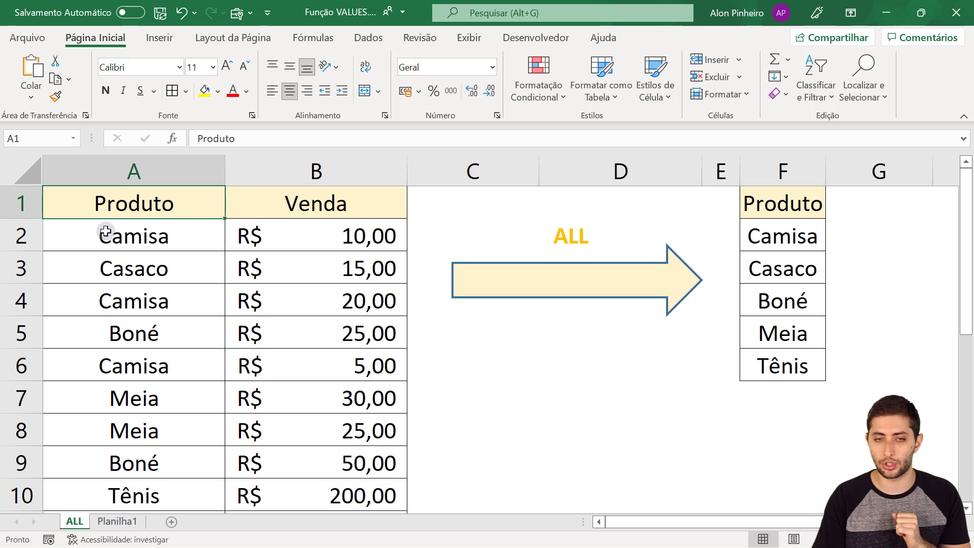
{"action": "left_click_drag", "start_coordinate": [118, 202], "coordinate": [168, 467]}
{"action": "scroll", "coordinate": [275, 316], "scroll_direction": "up", "scroll_amount": 1}
{"action": "left_click_drag", "start_coordinate": [315, 222], "coordinate": [315, 461]}
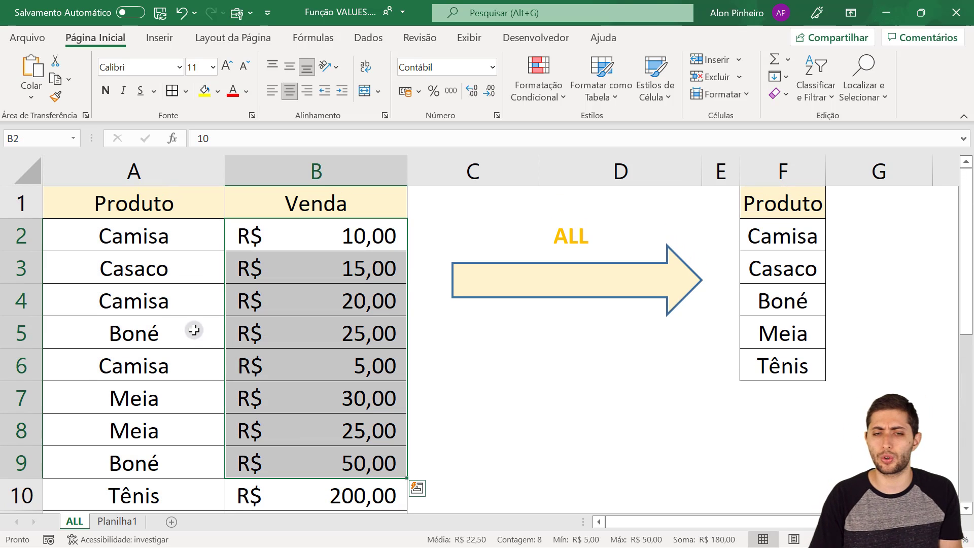
{"action": "left_click", "coordinate": [143, 237]}
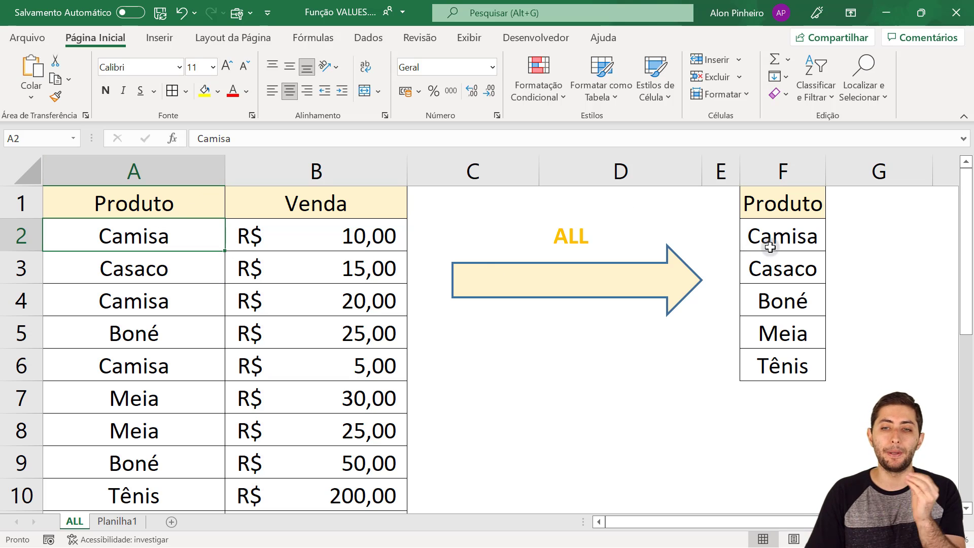
{"action": "left_click_drag", "start_coordinate": [777, 241], "coordinate": [787, 349]}
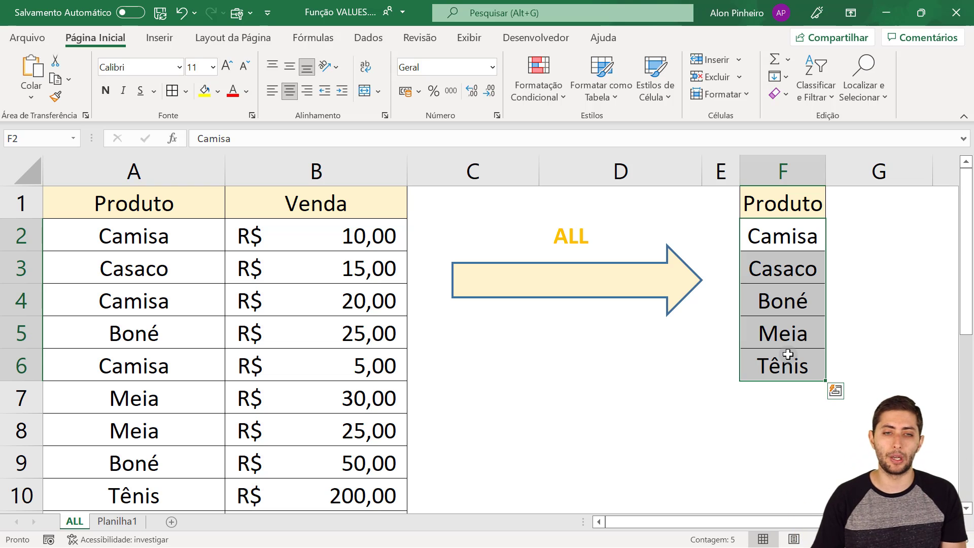
Compare the repeated products in the Produto column of the sales table with the list that ALL returns in column F
{"action": "left_click_drag", "start_coordinate": [138, 237], "coordinate": [157, 461]}
{"action": "scroll", "coordinate": [157, 460], "scroll_direction": "down", "scroll_amount": 2}
{"action": "scroll", "coordinate": [146, 364], "scroll_direction": "up", "scroll_amount": 2}
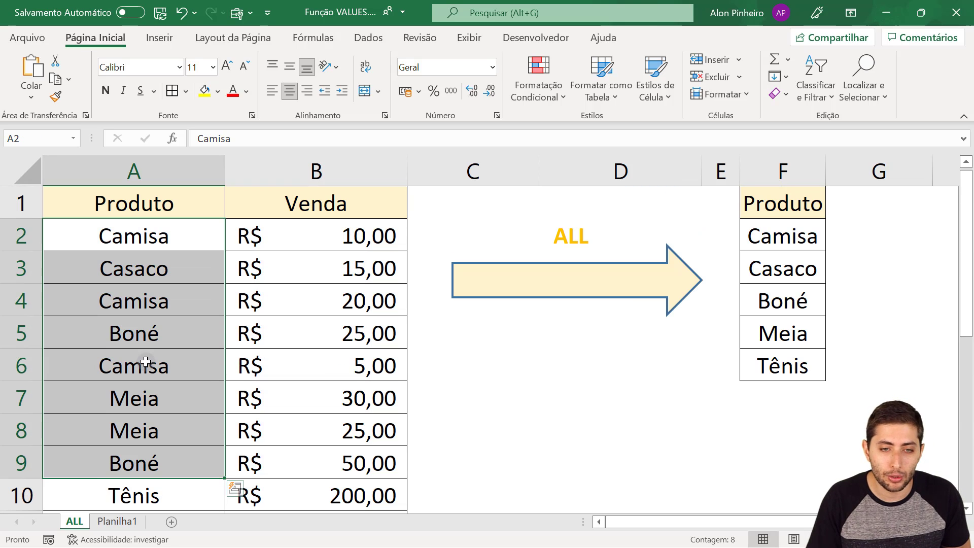
{"action": "left_click", "coordinate": [168, 230]}
{"action": "left_click", "coordinate": [175, 294]}
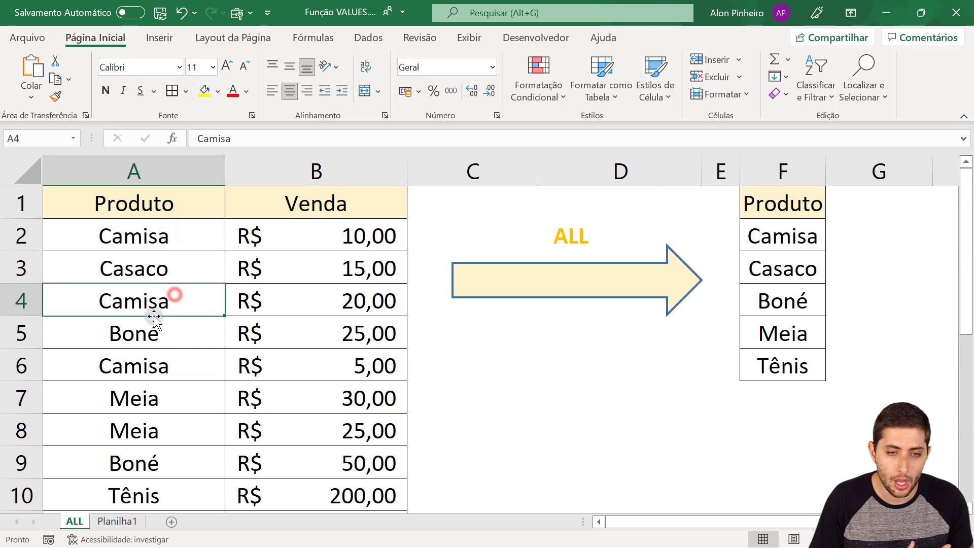
{"action": "left_click", "coordinate": [152, 333]}
{"action": "scroll", "coordinate": [157, 474], "scroll_direction": "down", "scroll_amount": 1}
{"action": "scroll", "coordinate": [164, 428], "scroll_direction": "up", "scroll_amount": 1}
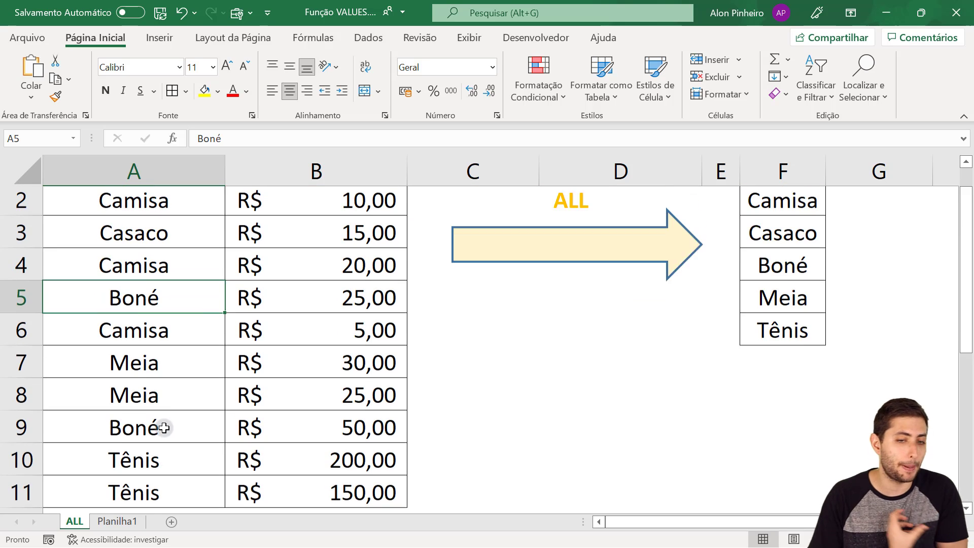
{"action": "scroll", "coordinate": [164, 428], "scroll_direction": "up", "scroll_amount": 1}
{"action": "left_click_drag", "start_coordinate": [177, 237], "coordinate": [167, 508]}
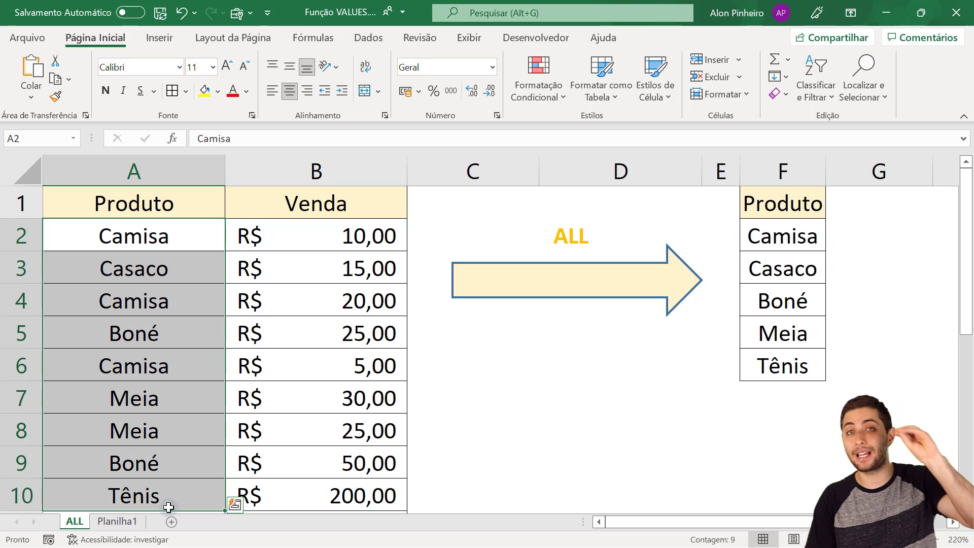
{"action": "left_click_drag", "start_coordinate": [776, 236], "coordinate": [818, 354]}
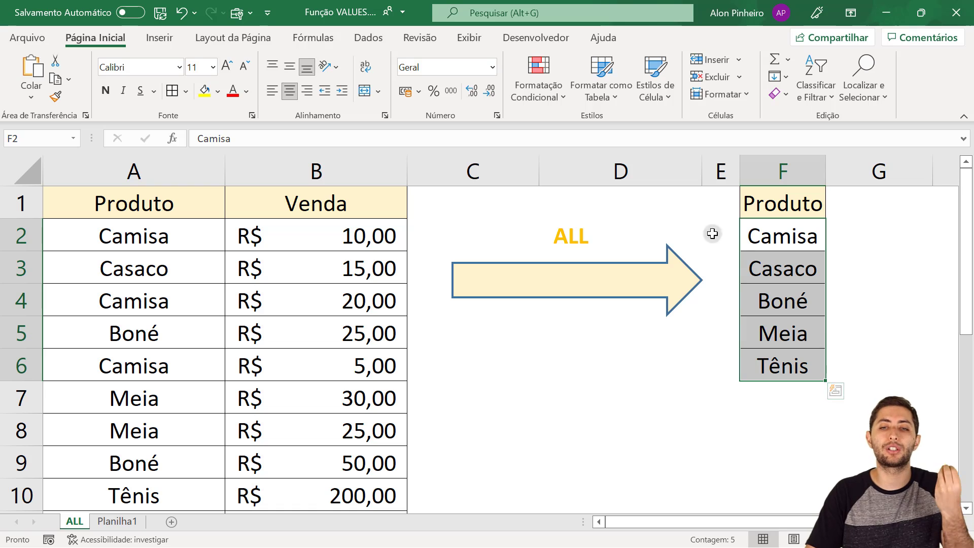
{"action": "left_click", "coordinate": [574, 237]}
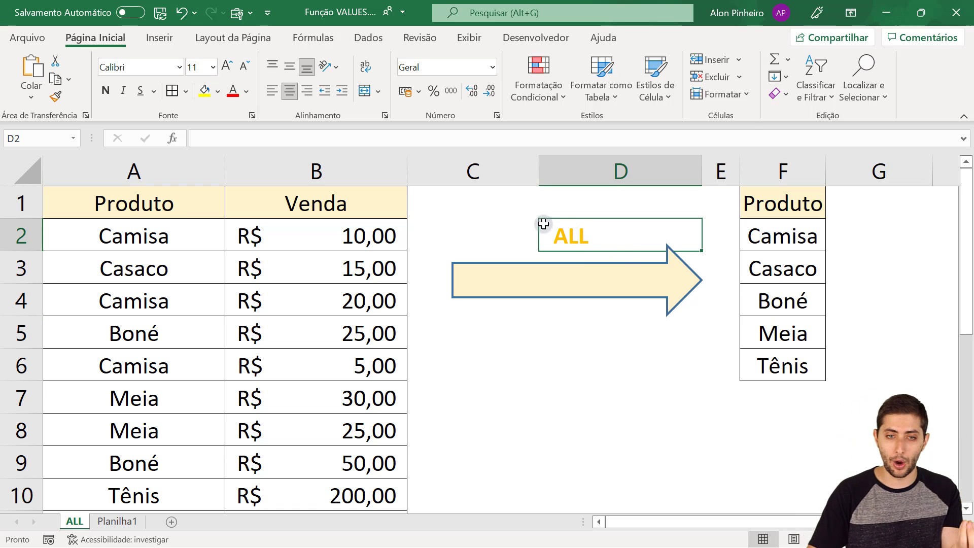
{"action": "left_click_drag", "start_coordinate": [104, 211], "coordinate": [133, 510]}
{"action": "left_click_drag", "start_coordinate": [771, 212], "coordinate": [775, 382]}
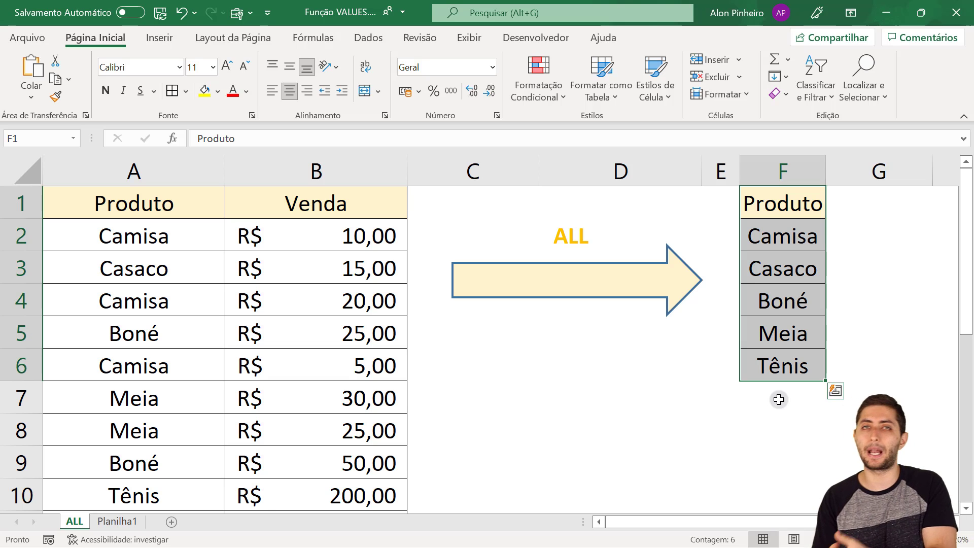
Switch back to the Power BI report and add a new page
{"action": "key", "text": "alt+Tab"}
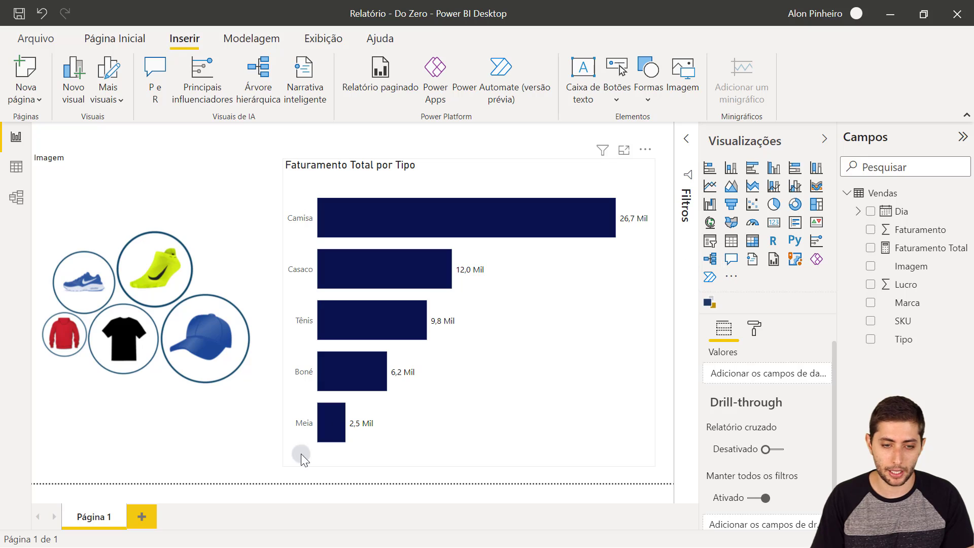
{"action": "left_click", "coordinate": [134, 522]}
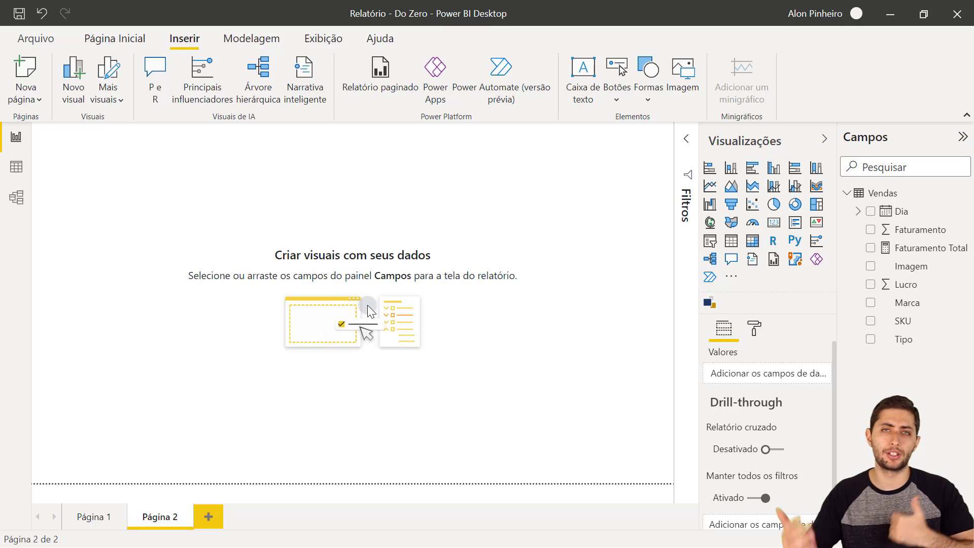
Create a new measure in the Vendas table and name it Rank
{"action": "right_click", "coordinate": [901, 230]}
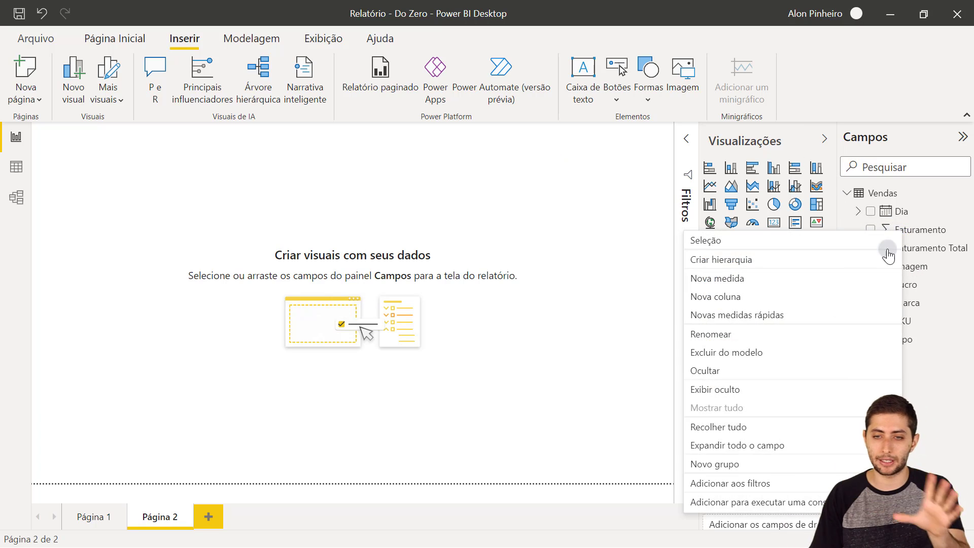
{"action": "left_click", "coordinate": [716, 286]}
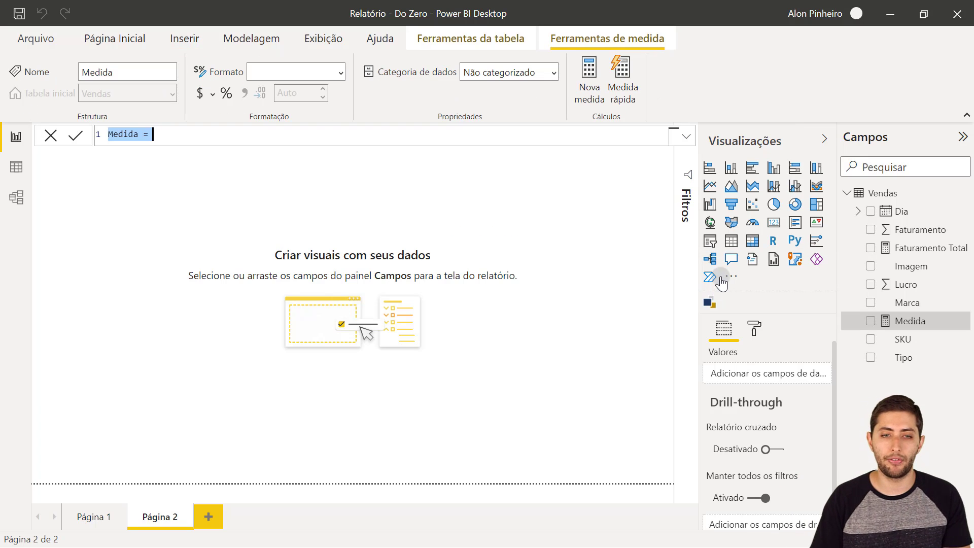
{"action": "scroll", "coordinate": [311, 143], "scroll_direction": "up", "scroll_amount": 4, "text": "ctrl"}
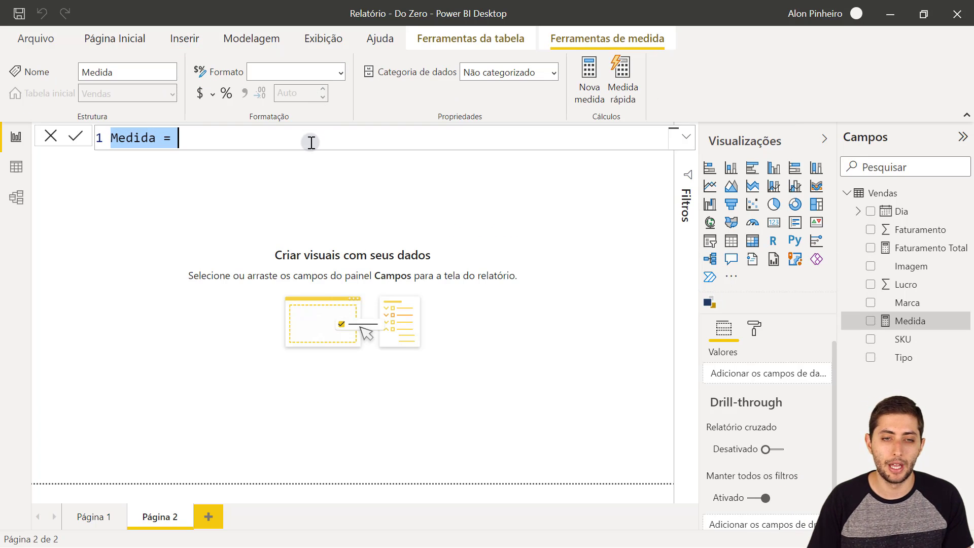
{"action": "key", "text": "Home"}
{"action": "key", "text": "ctrl+shift+Right"}
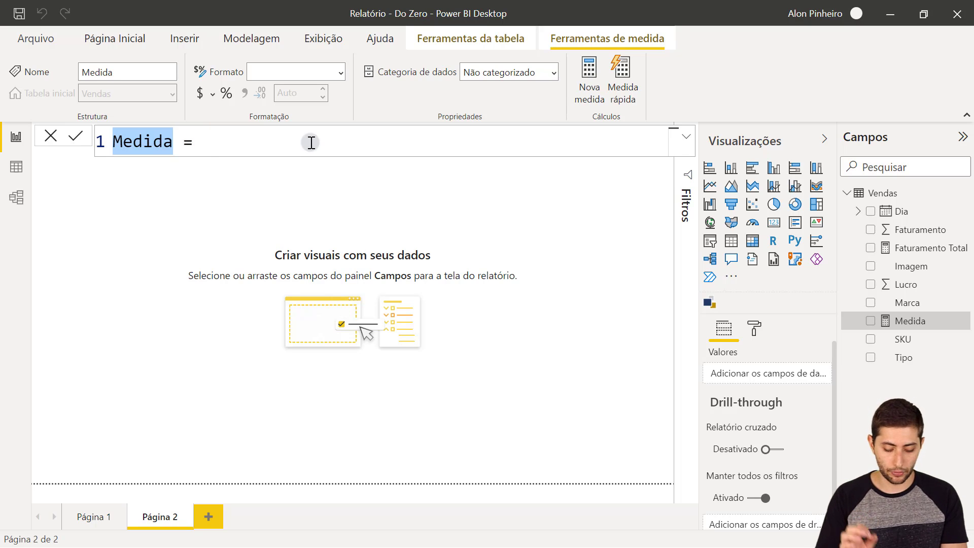
{"action": "type", "text": "rAN"}
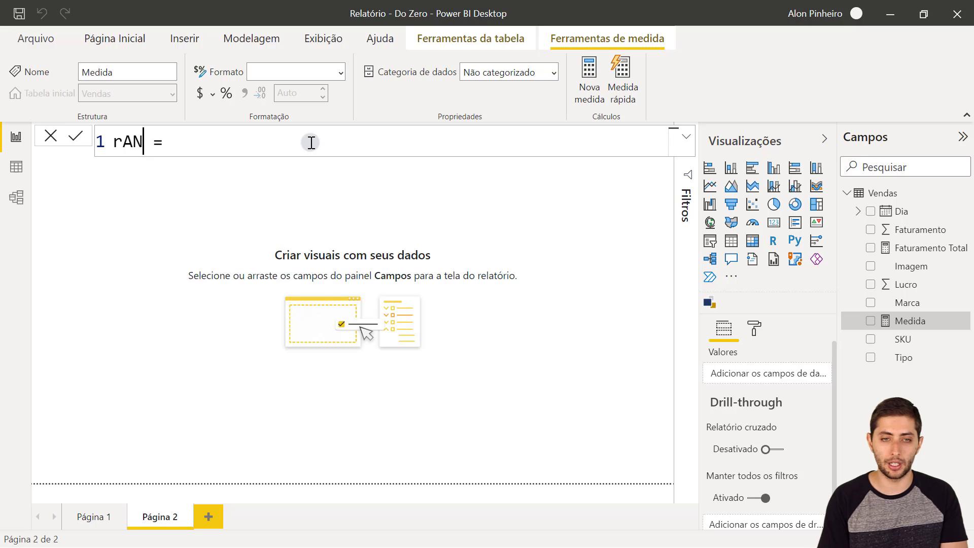
{"action": "key", "text": "BackSpace"}
{"action": "key", "text": "BackSpace"}
{"action": "key", "text": "BackSpace"}
{"action": "type", "text": "Rank"}
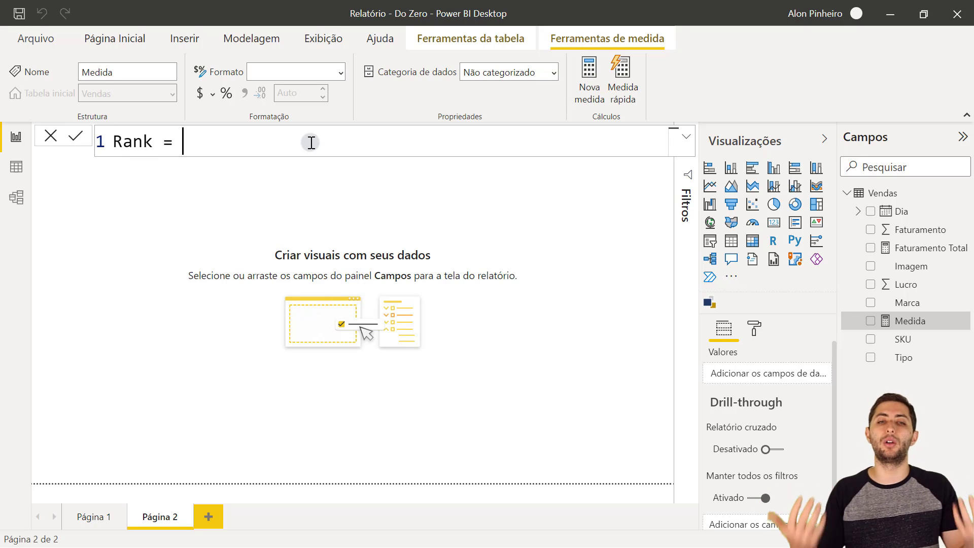
Begin the Rank formula with the RANKX function and review its Tabela and Expressão arguments
{"action": "type", "text": "rankx("}
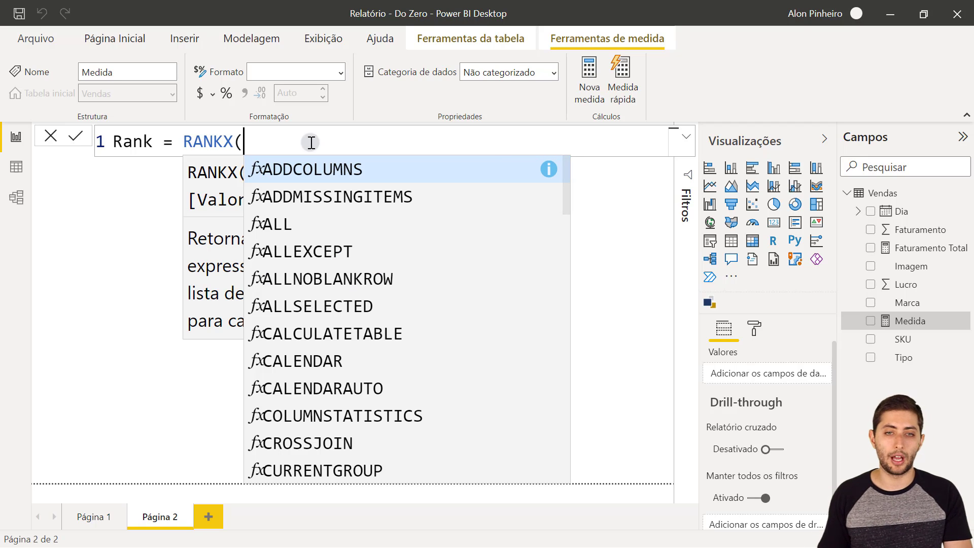
{"action": "key", "text": "Escape"}
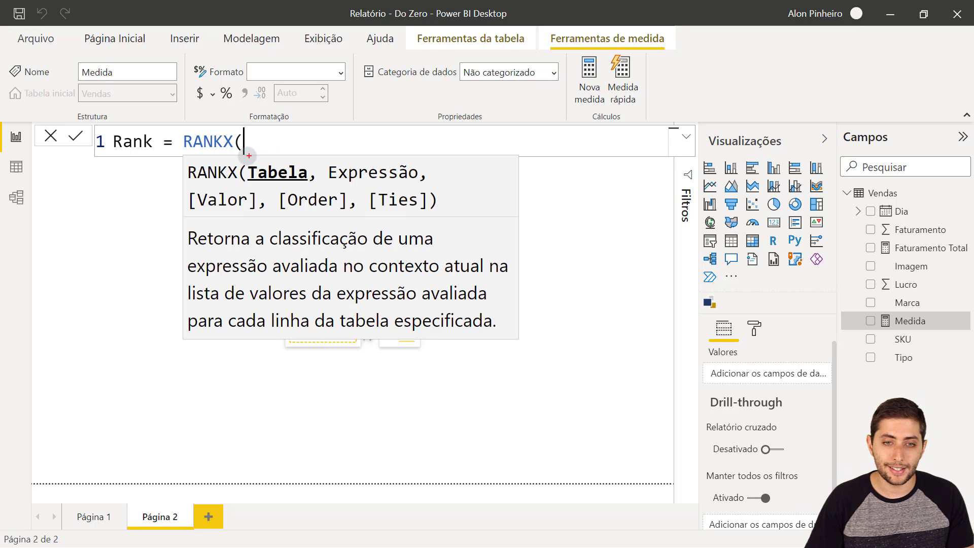
{"action": "mouse_move", "coordinate": [242, 157]}
{"action": "left_mouse_down"}
{"action": "mouse_move", "coordinate": [253, 174]}
{"action": "mouse_move", "coordinate": [310, 184]}
{"action": "left_mouse_up"}
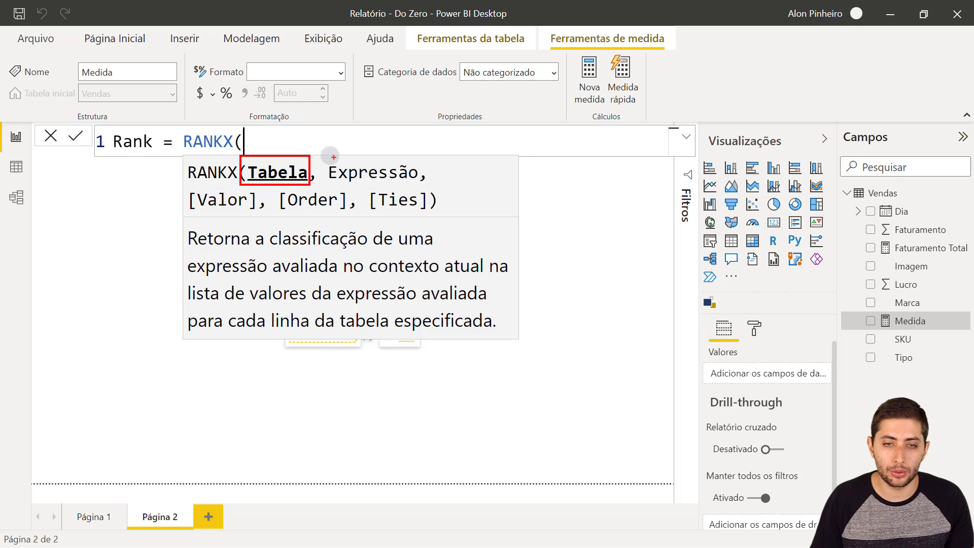
{"action": "mouse_move", "coordinate": [325, 153]}
{"action": "left_mouse_down"}
{"action": "mouse_move", "coordinate": [350, 176]}
{"action": "mouse_move", "coordinate": [426, 185]}
{"action": "left_mouse_up"}
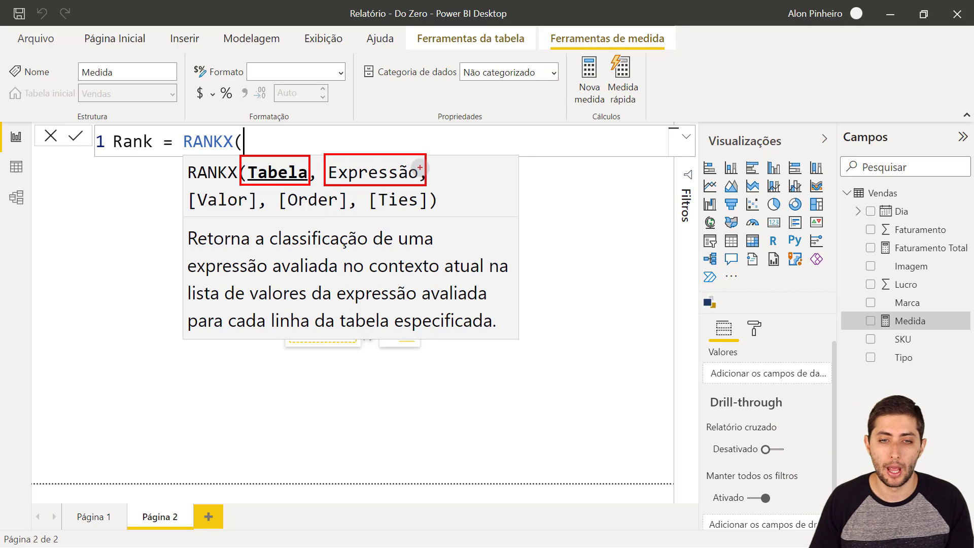
{"action": "key", "text": "Escape"}
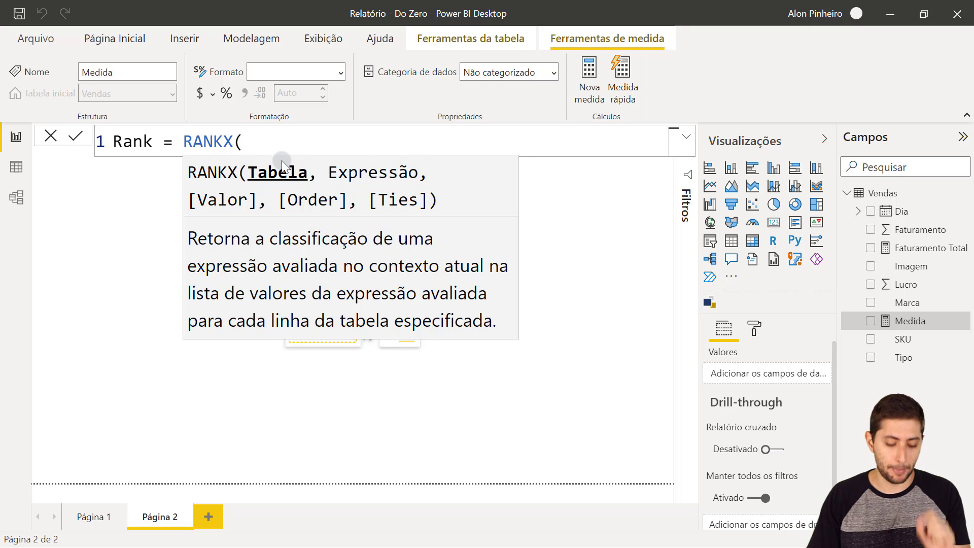
{"action": "key", "text": "ctrl+2"}
{"action": "left_click_drag", "start_coordinate": [243, 154], "coordinate": [319, 192]}
{"action": "key", "text": "Escape"}
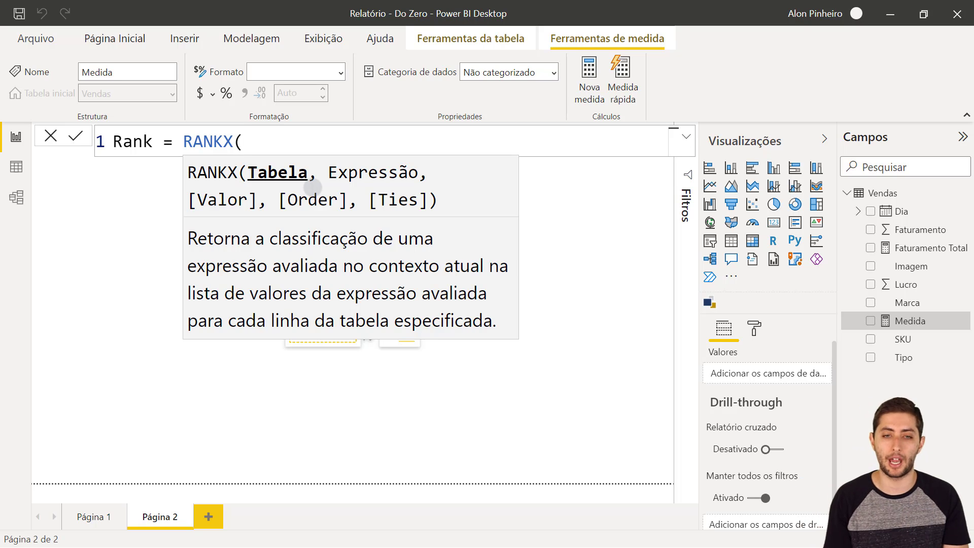
Insert the ALL function as the table argument of RANKX
{"action": "type", "text": "all"}
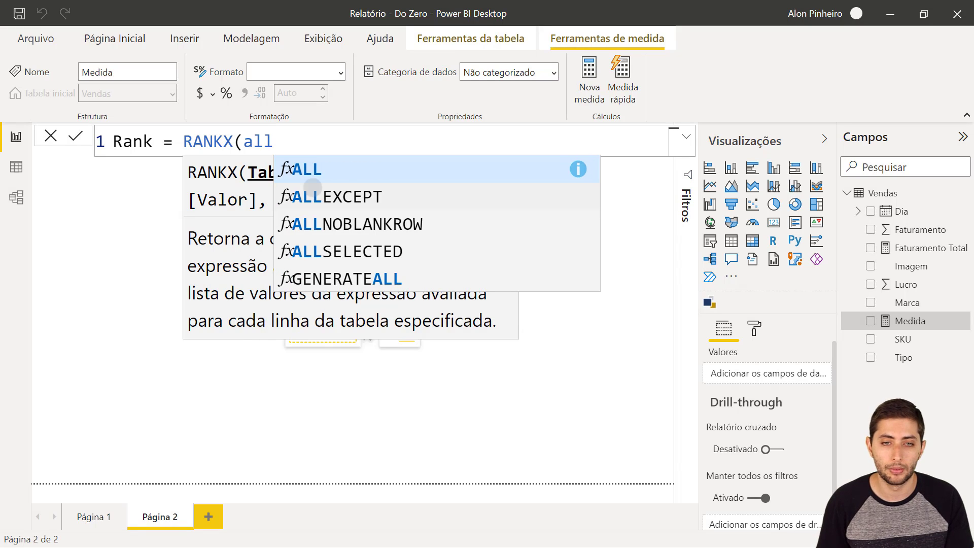
{"action": "key", "text": "Tab"}
{"action": "key", "text": "Escape"}
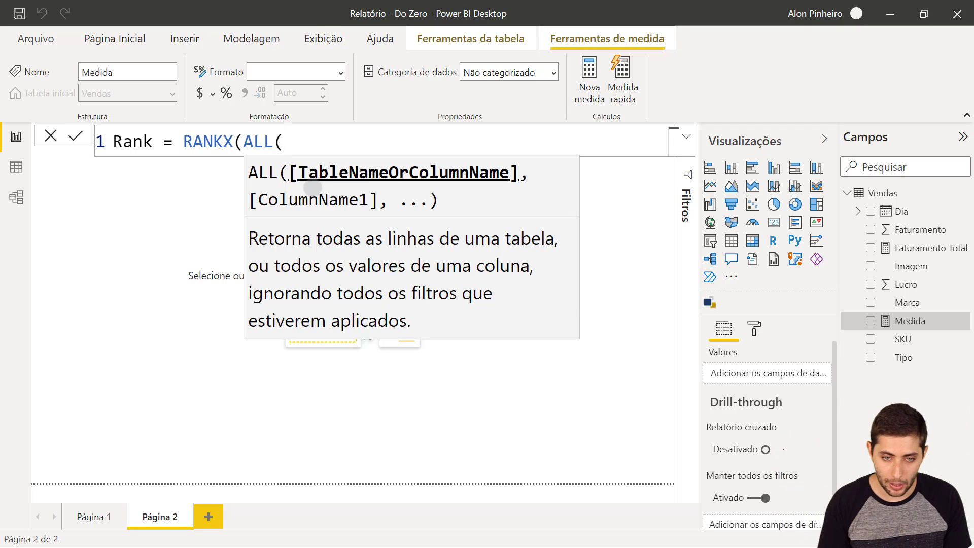
Review in the Excel workbook how ALL turns the Produto column into the product list in column F, and return to Power BI
{"action": "key", "text": "alt+Tab"}
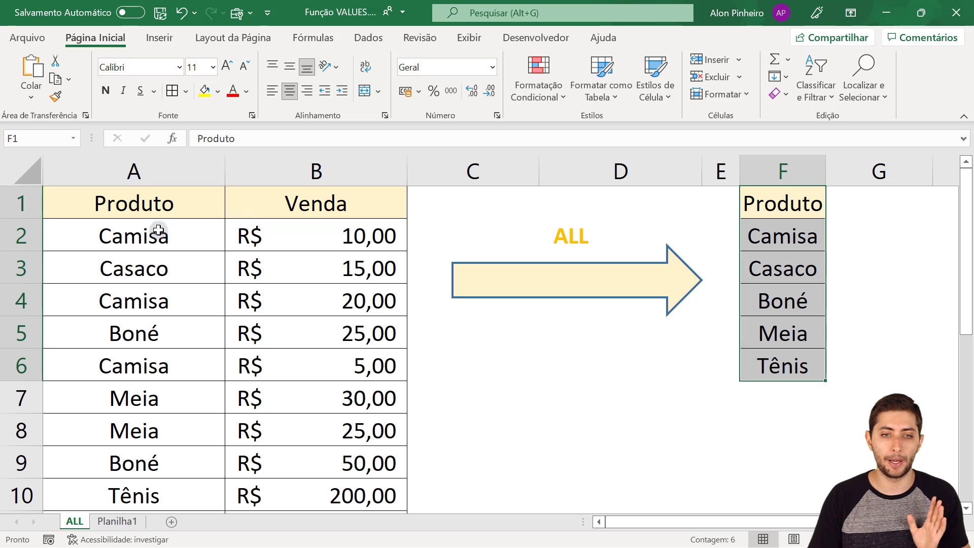
{"action": "left_click", "coordinate": [561, 235]}
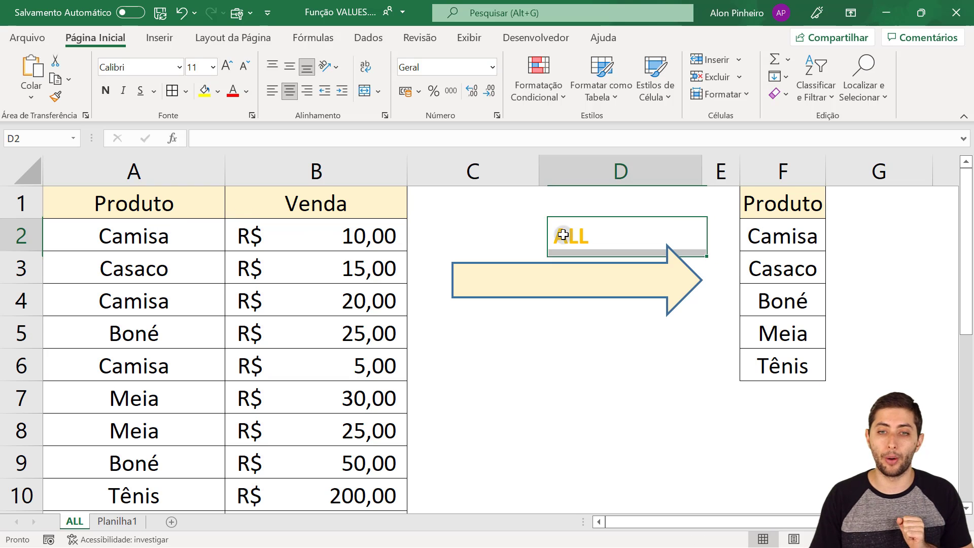
{"action": "left_click", "coordinate": [116, 172]}
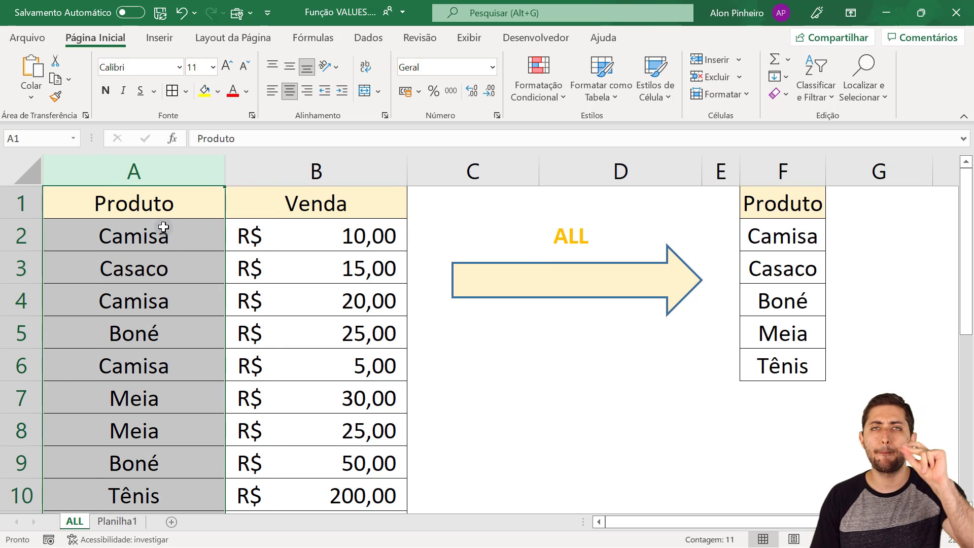
{"action": "left_click_drag", "start_coordinate": [764, 236], "coordinate": [788, 369]}
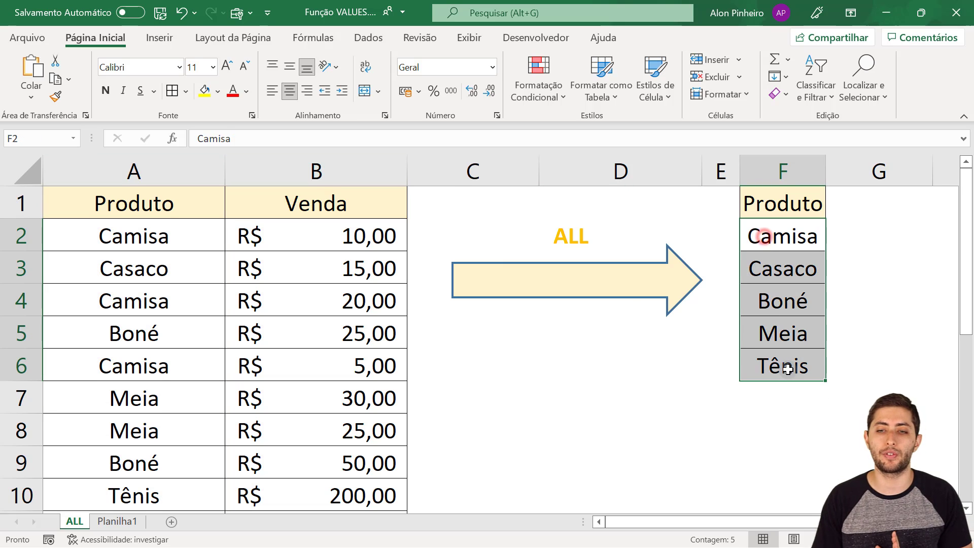
{"action": "left_click", "coordinate": [173, 245]}
{"action": "left_click", "coordinate": [167, 278]}
{"action": "left_click", "coordinate": [163, 324]}
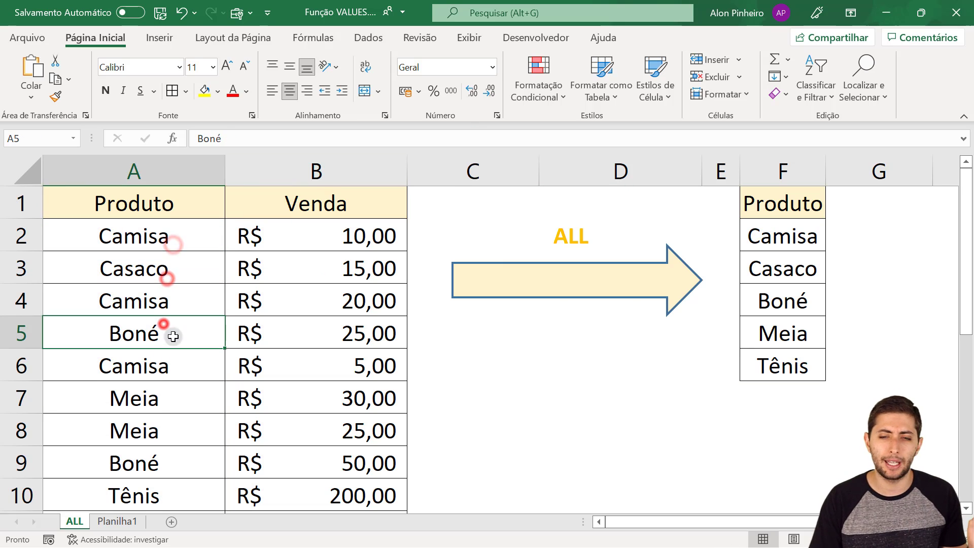
{"action": "left_click_drag", "start_coordinate": [787, 236], "coordinate": [781, 361]}
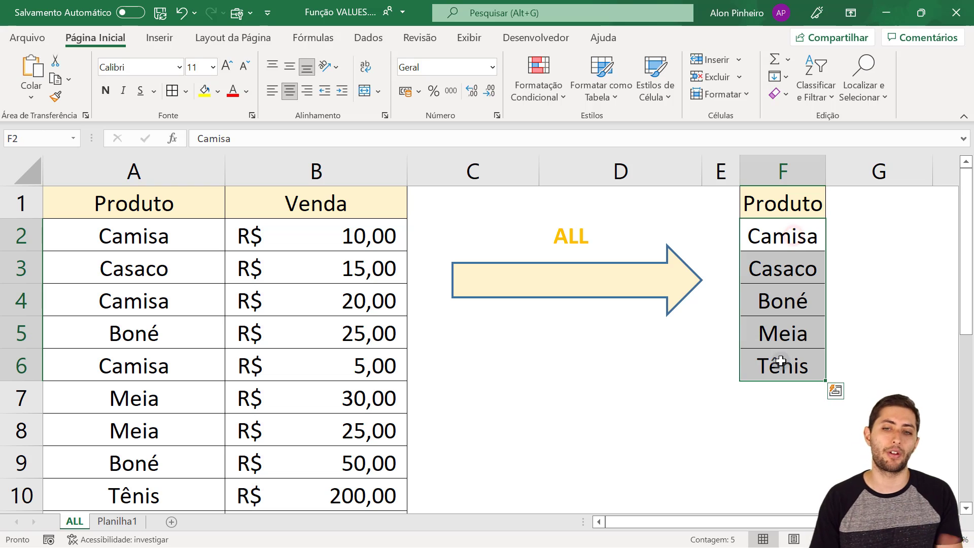
{"action": "key", "text": "alt+Tab"}
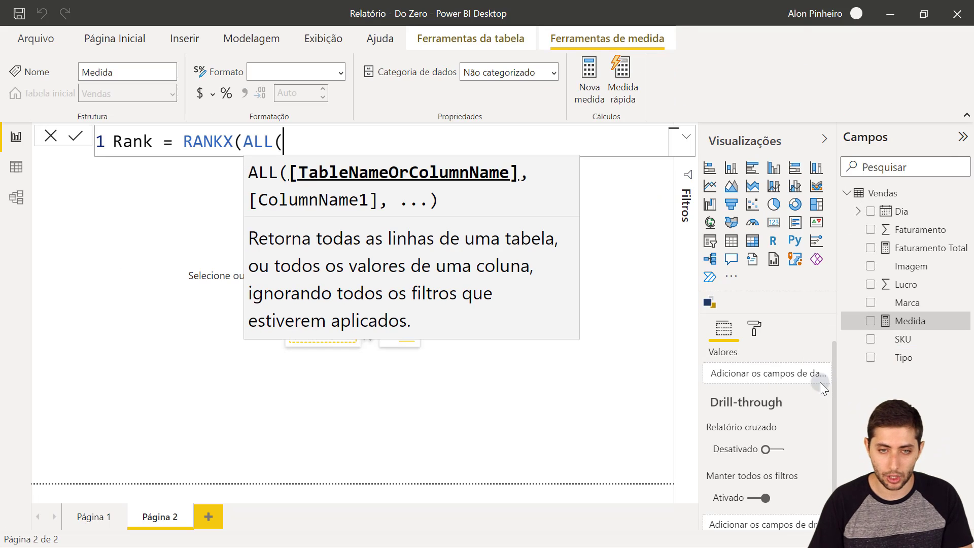
Complete the ALL function with the column Vendas[Tipo] and close its parenthesis
{"action": "type", "text": "ti"}
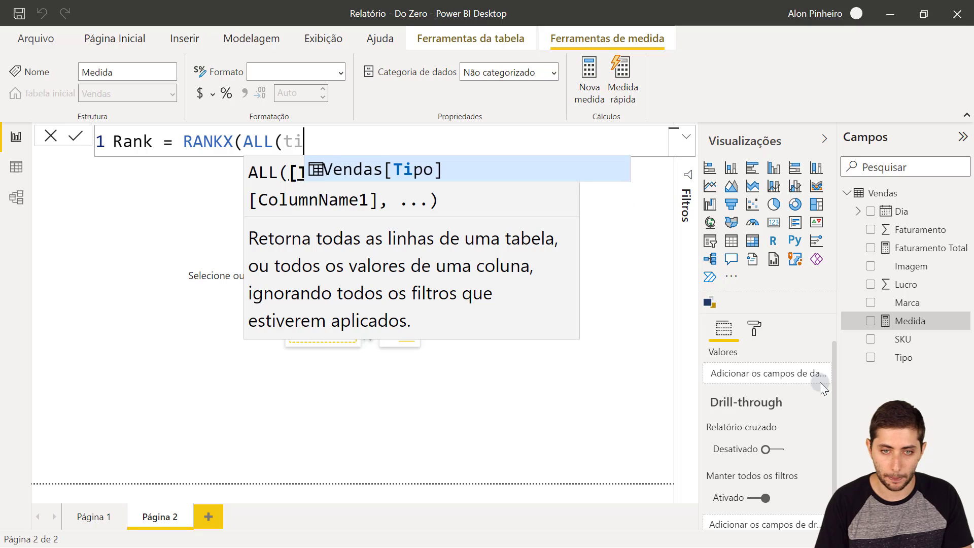
{"action": "type", "text": "po"}
{"action": "key", "text": "Tab"}
{"action": "type", "text": ")"}
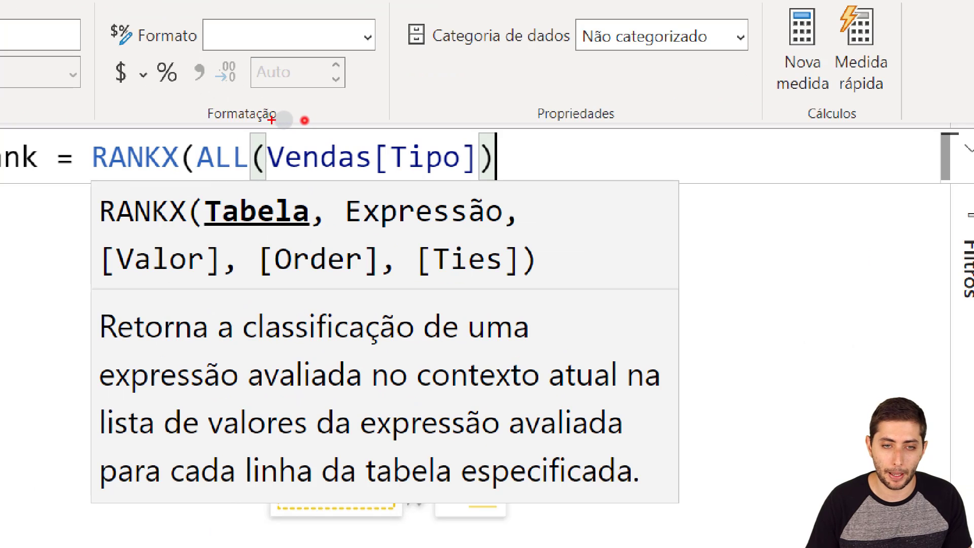
{"action": "left_click_drag", "start_coordinate": [189, 135], "coordinate": [522, 187]}
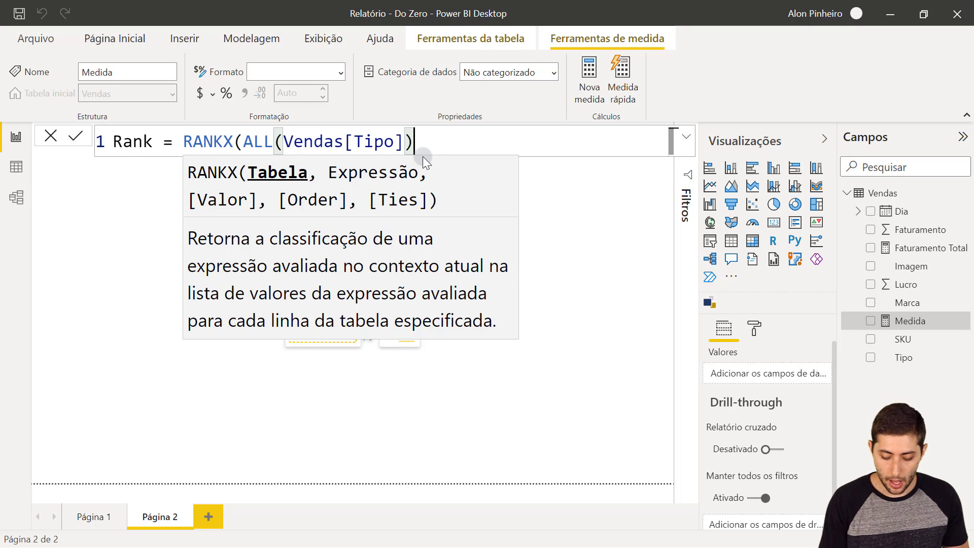
Add [Faturamento Total] as the RANKX expression, close the formula and commit the Rank measure
{"action": "type", "text": ","}
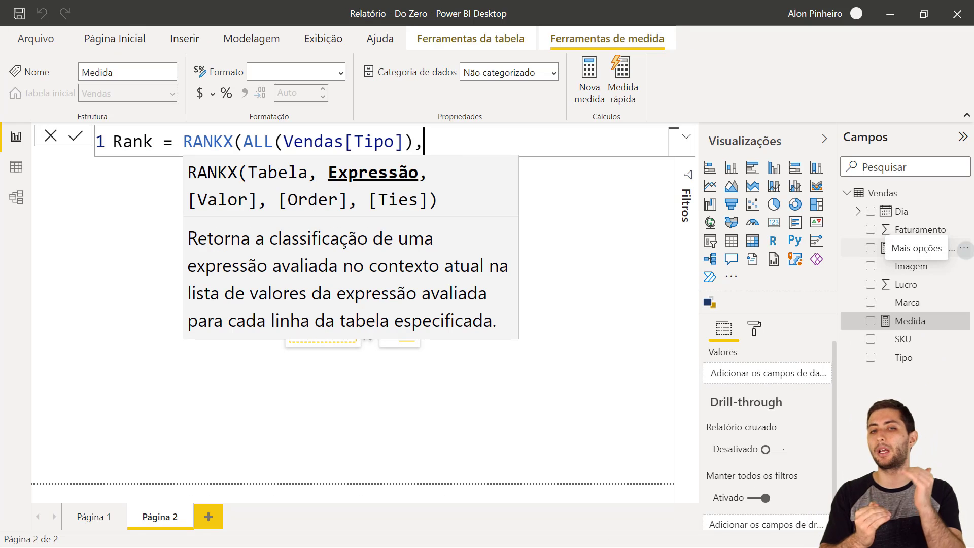
{"action": "type", "text": "faturamento"}
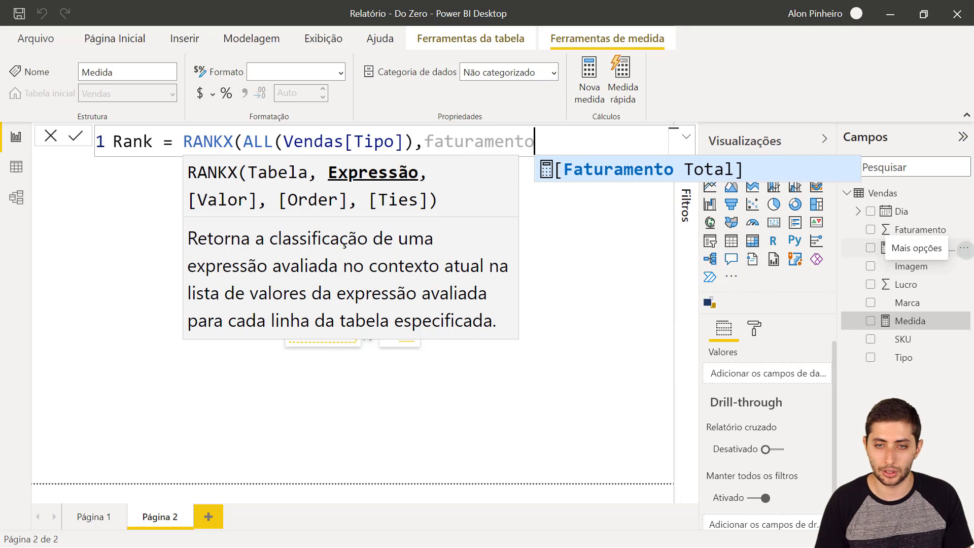
{"action": "key", "text": "Tab"}
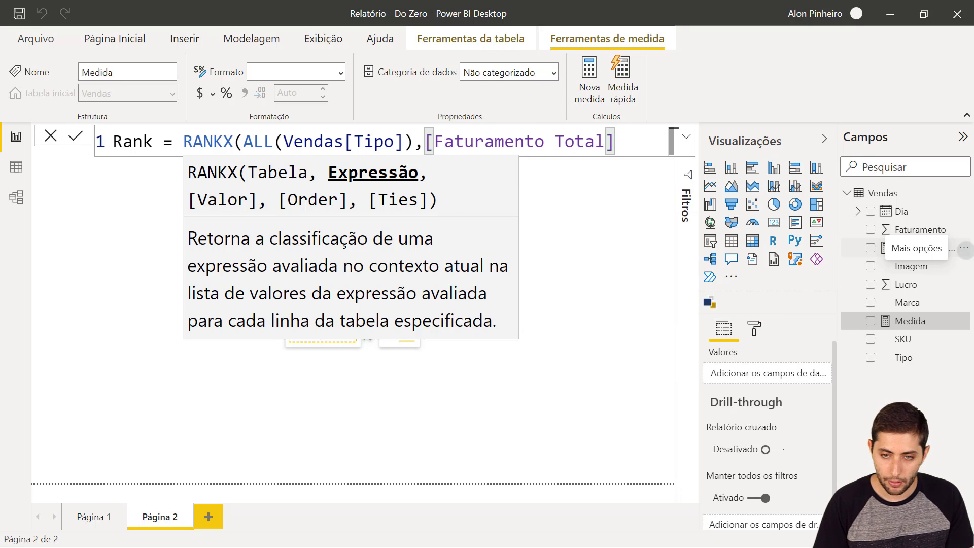
{"action": "type", "text": ")"}
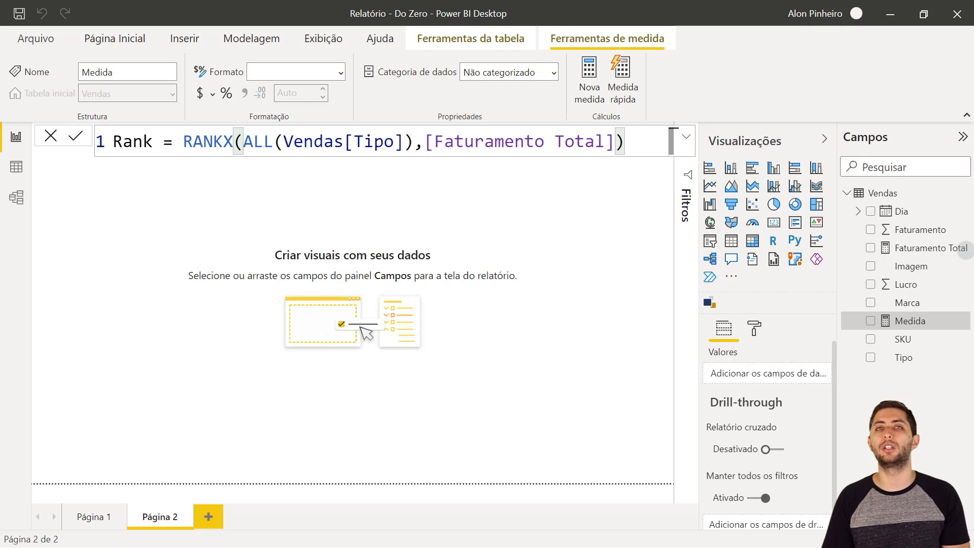
{"action": "key", "text": "Return"}
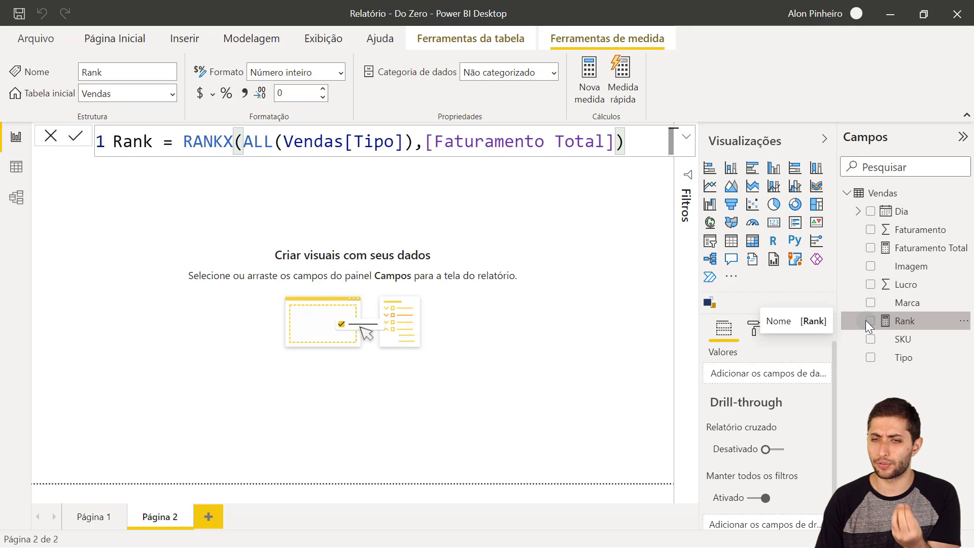
Add an enlarged matrix visual to Página 2 and place the Tipo field in its rows
{"action": "left_click", "coordinate": [753, 242]}
{"action": "left_click_drag", "start_coordinate": [147, 205], "coordinate": [216, 265]}
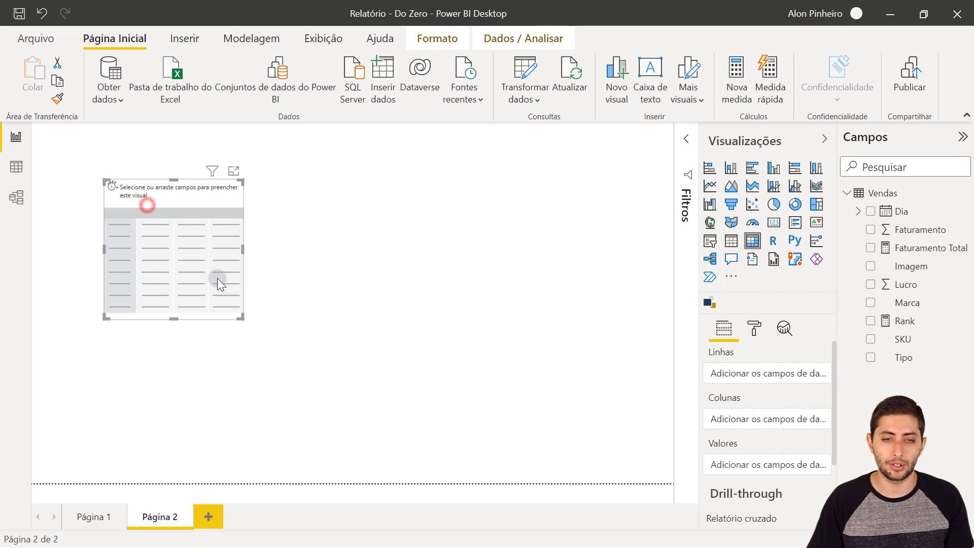
{"action": "left_click_drag", "start_coordinate": [241, 317], "coordinate": [349, 425]}
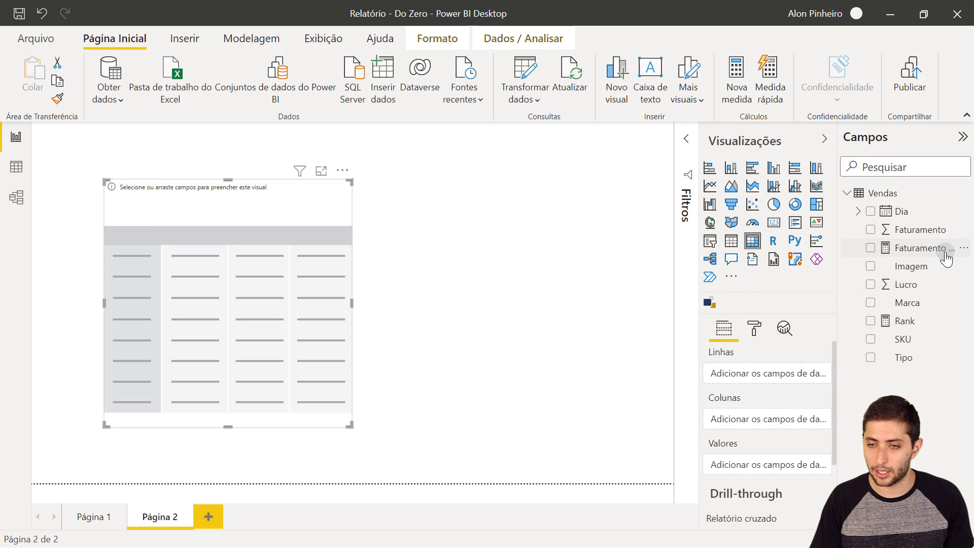
{"action": "left_click_drag", "start_coordinate": [930, 357], "coordinate": [781, 374]}
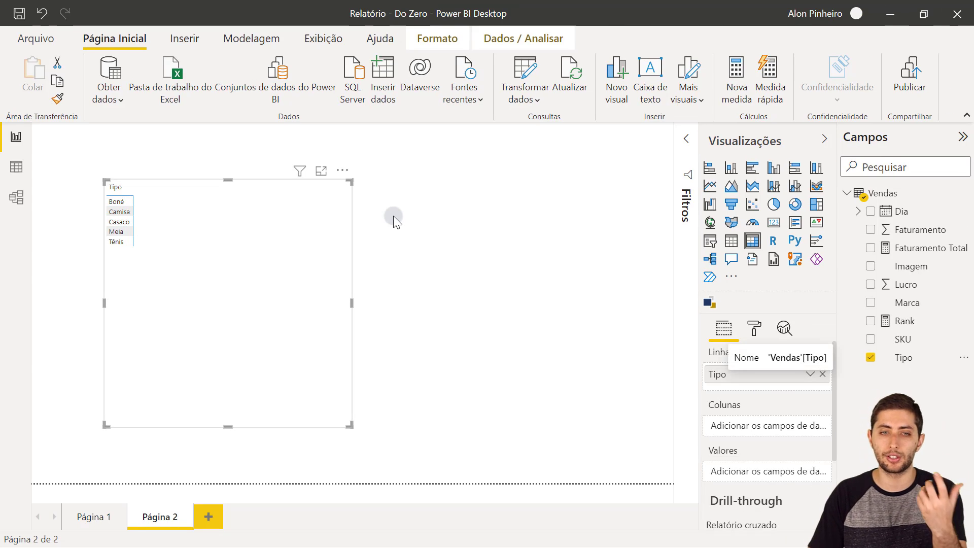
Set the matrix's grid text size to 22 pt
{"action": "left_click", "coordinate": [755, 329]}
{"action": "left_click", "coordinate": [746, 356]}
{"action": "type", "text": "tamanho"}
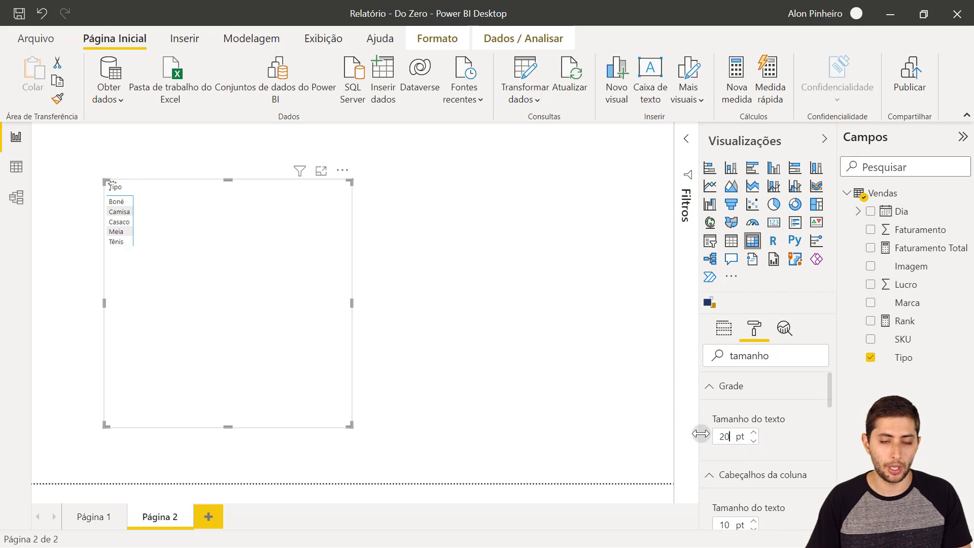
{"action": "key", "text": "Return"}
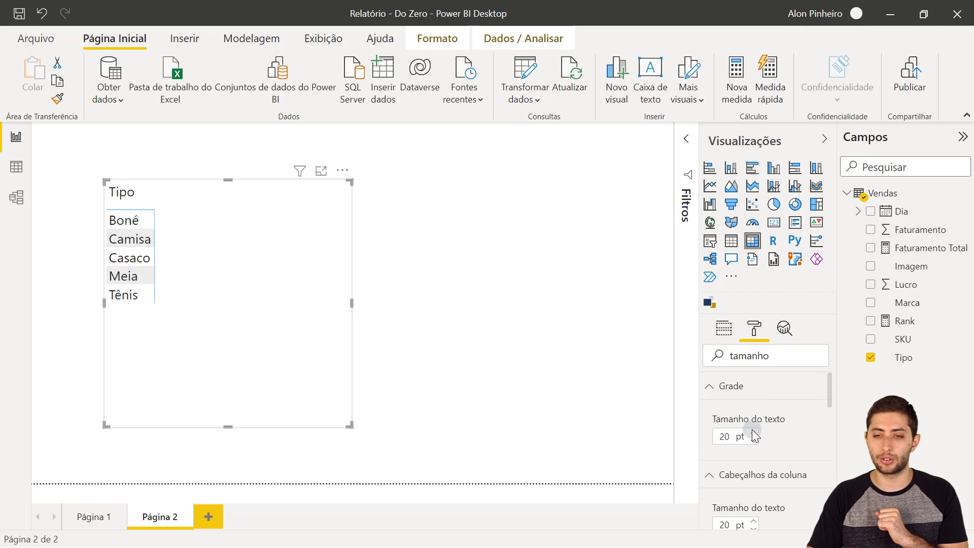
{"action": "left_click", "coordinate": [756, 434]}
{"action": "left_click", "coordinate": [756, 434]}
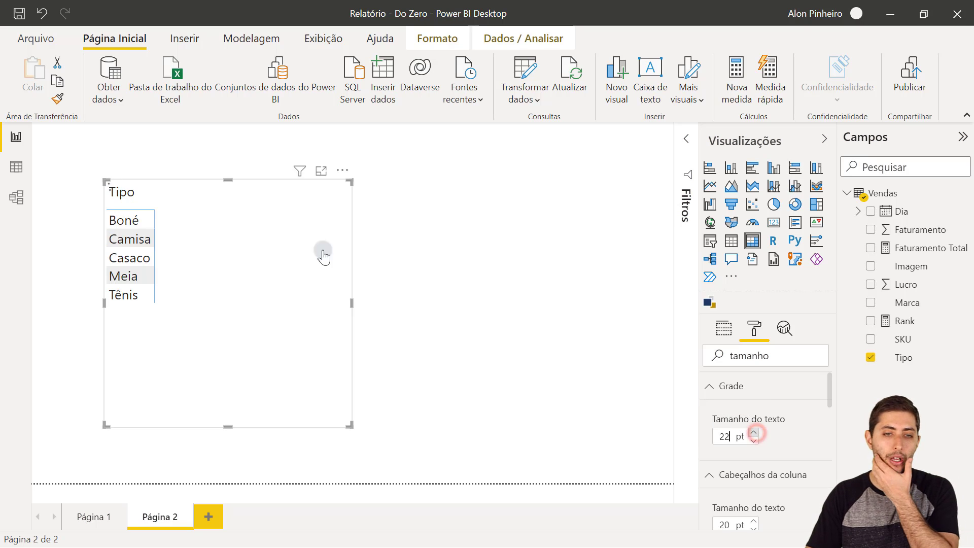
Add the Rank measure to the values of the Tipo matrix
{"action": "left_click", "coordinate": [281, 310]}
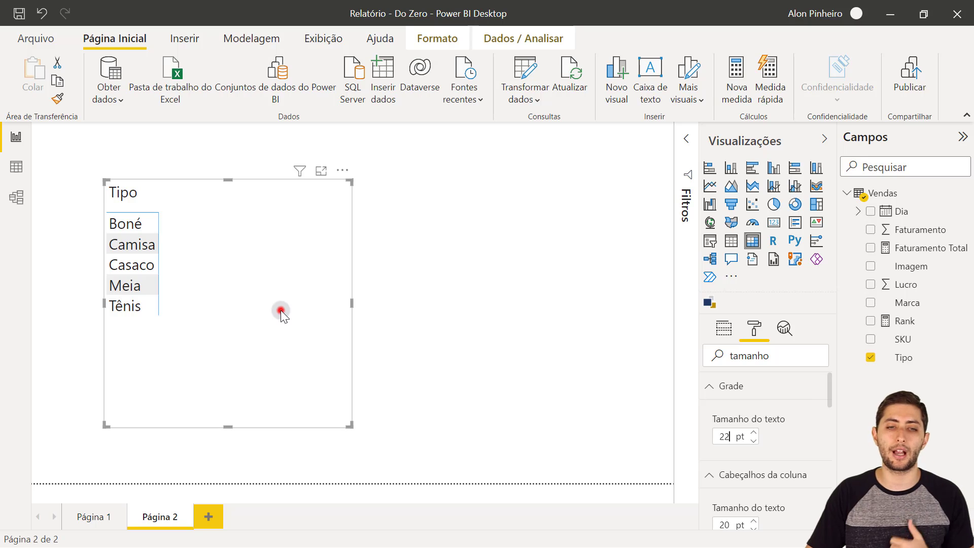
{"action": "left_click", "coordinate": [730, 327]}
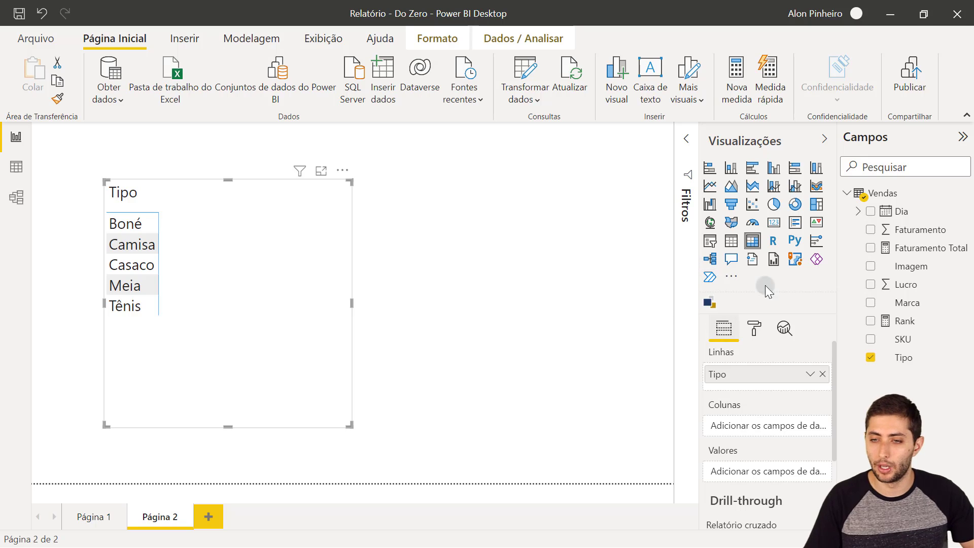
{"action": "left_click_drag", "start_coordinate": [914, 324], "coordinate": [771, 469]}
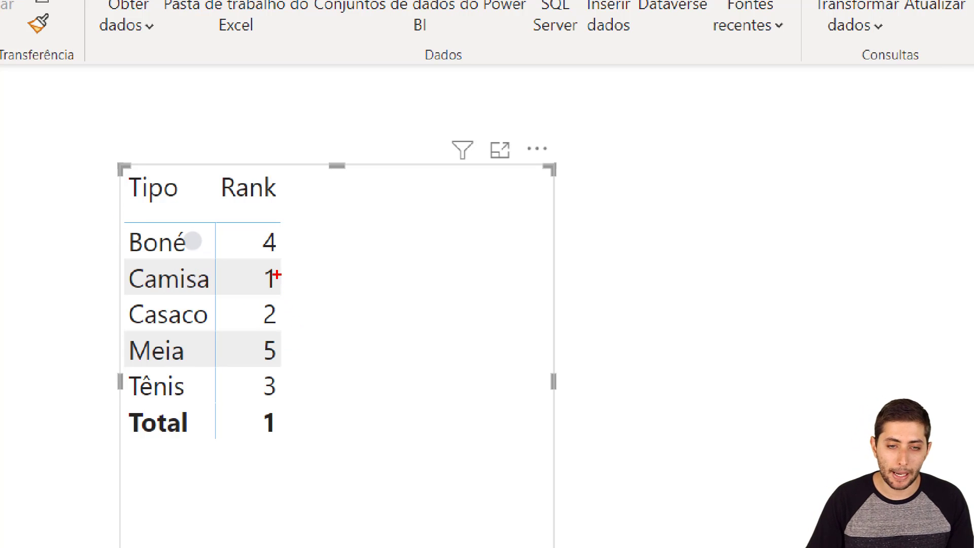
{"action": "left_click_drag", "start_coordinate": [408, 258], "coordinate": [436, 220]}
{"action": "key", "text": "ctrl+z"}
{"action": "left_click_drag", "start_coordinate": [290, 273], "coordinate": [398, 253]}
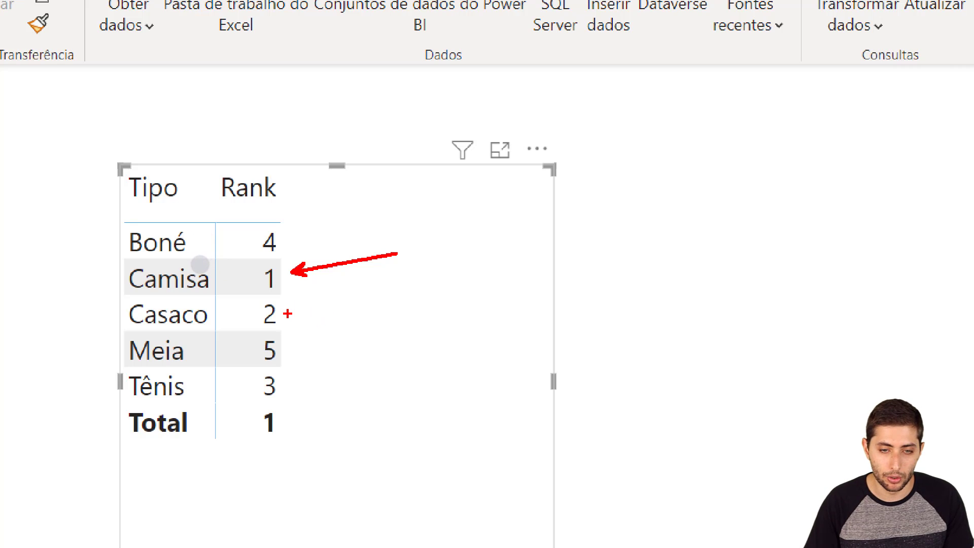
{"action": "left_click_drag", "start_coordinate": [288, 313], "coordinate": [424, 290]}
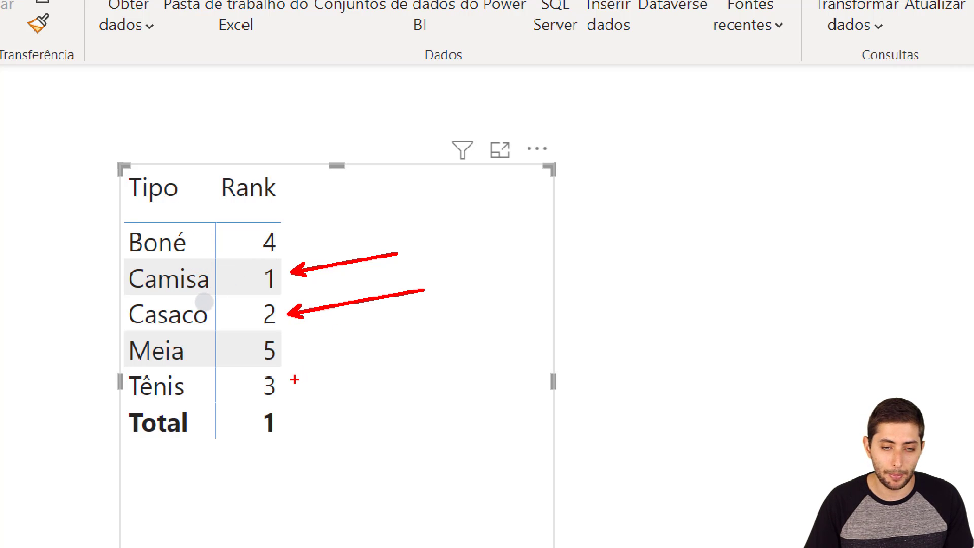
{"action": "left_click_drag", "start_coordinate": [295, 378], "coordinate": [410, 353]}
{"action": "left_click_drag", "start_coordinate": [290, 235], "coordinate": [365, 223]}
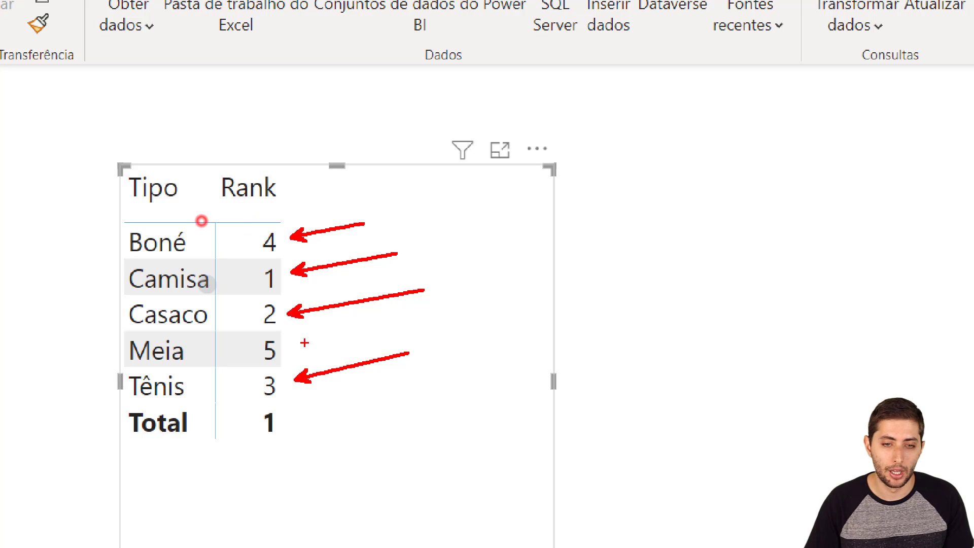
{"action": "left_click_drag", "start_coordinate": [295, 350], "coordinate": [389, 331]}
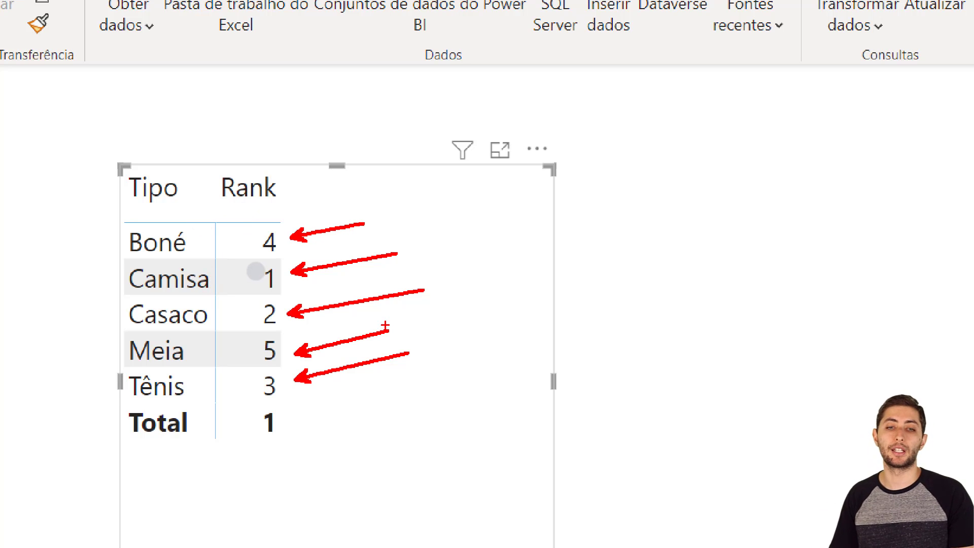
{"action": "key", "text": "Escape"}
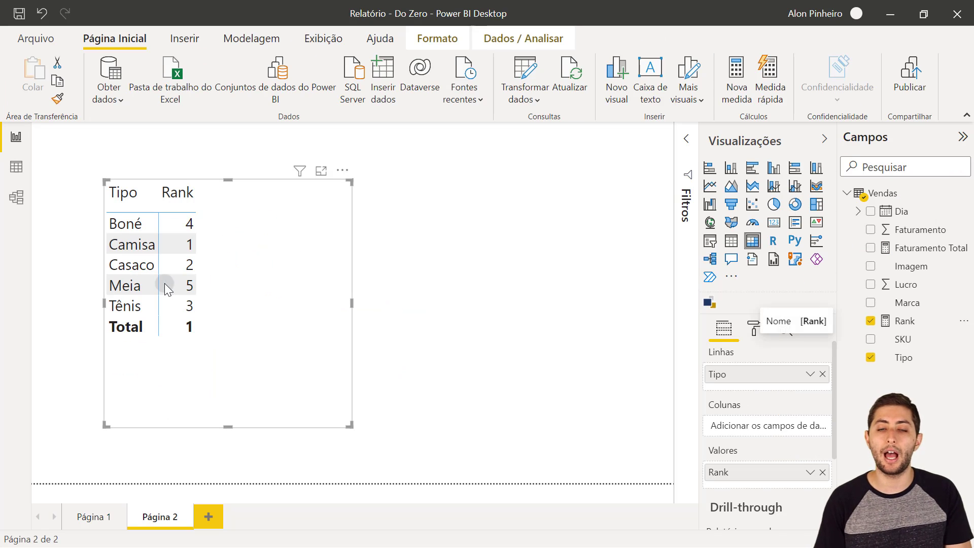
Sort the matrix by Rank in ascending order
{"action": "left_click", "coordinate": [184, 205]}
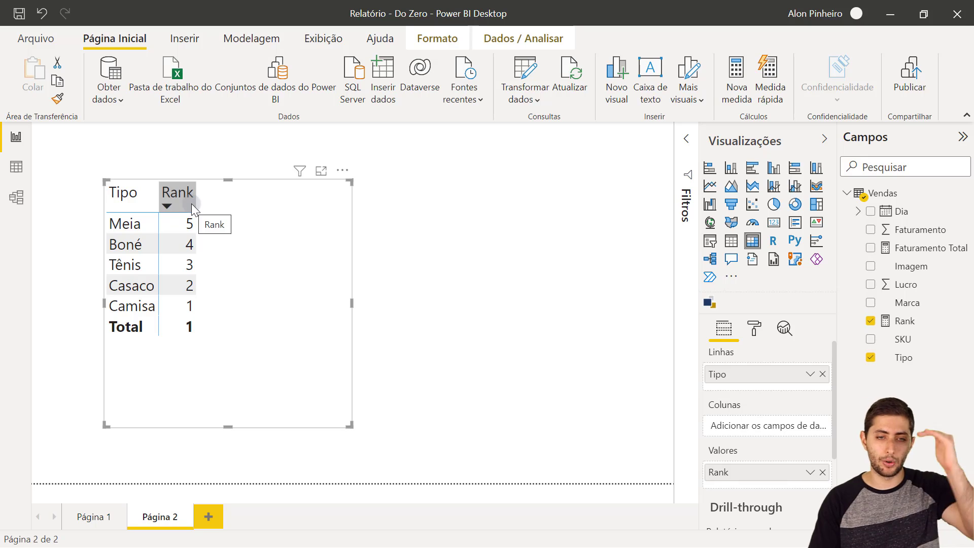
{"action": "left_click", "coordinate": [190, 202]}
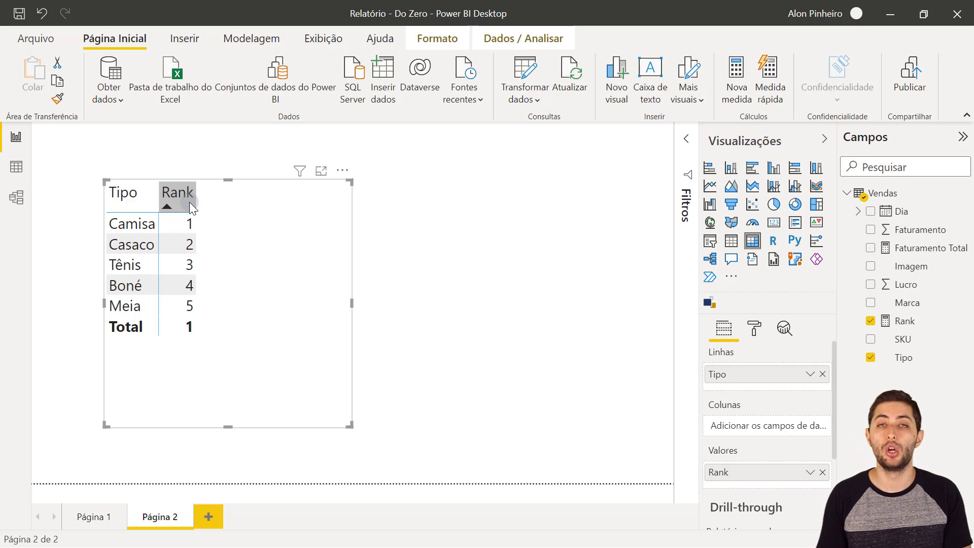
{"action": "right_click", "coordinate": [161, 318]}
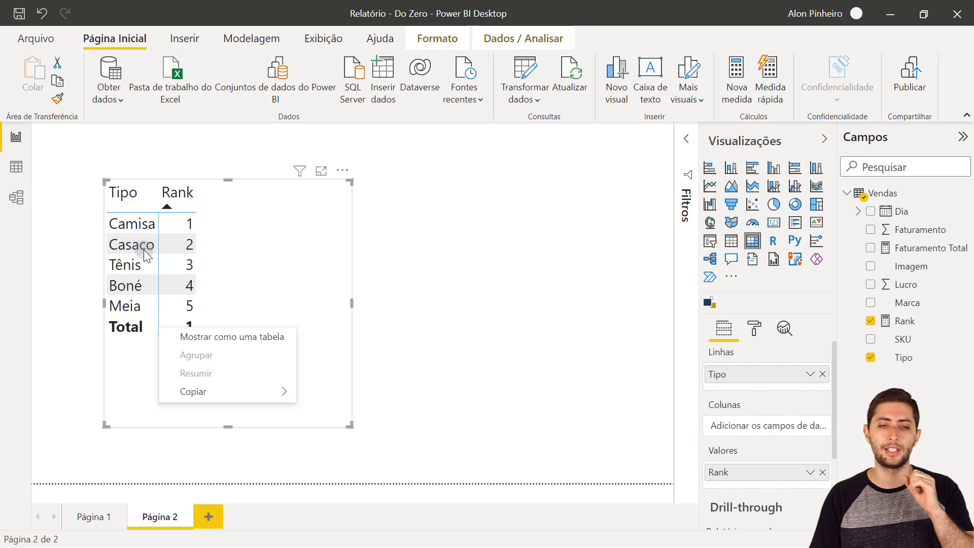
{"action": "left_click", "coordinate": [308, 305]}
{"action": "left_click", "coordinate": [337, 378]}
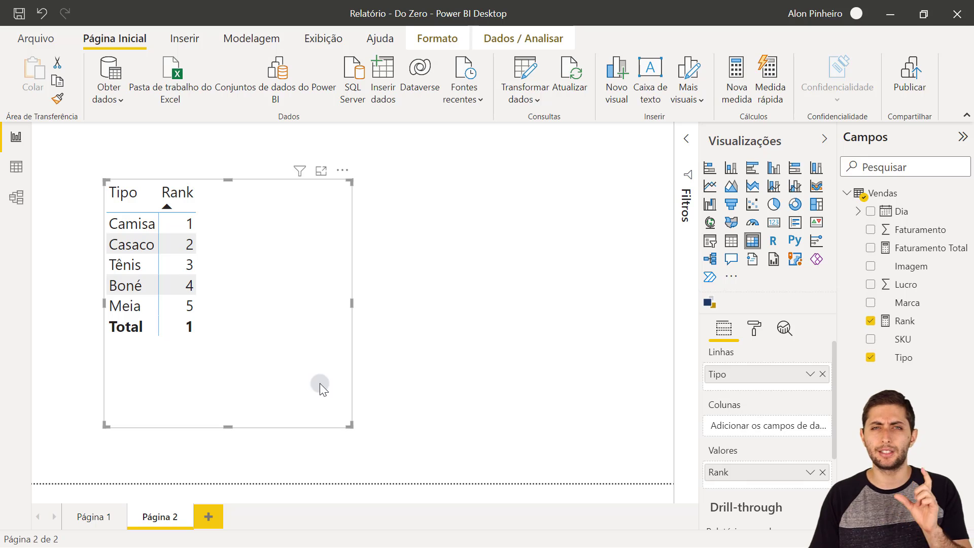
Replace Tipo with Imagem in the matrix rows and enlarge the matrix to fit all the product images
{"action": "left_click", "coordinate": [821, 374]}
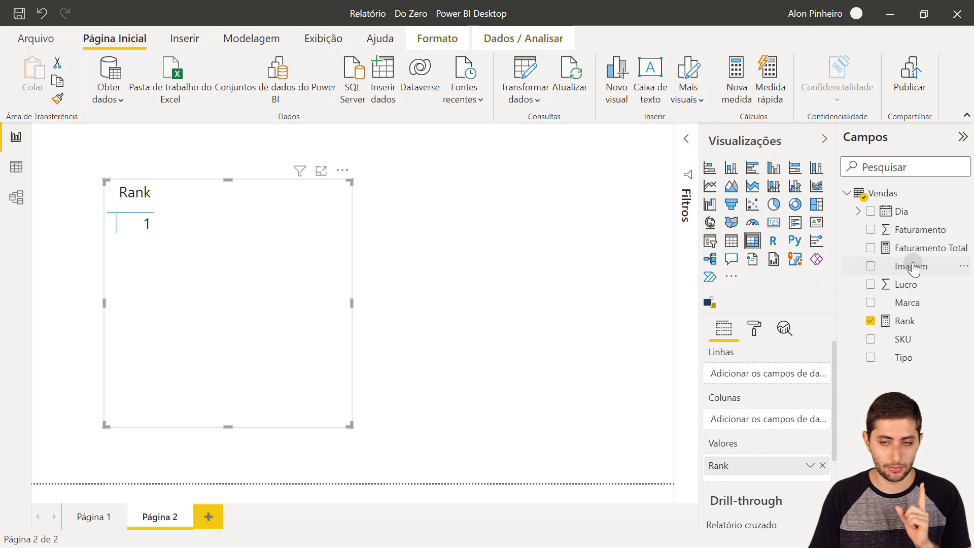
{"action": "left_click_drag", "start_coordinate": [912, 267], "coordinate": [770, 369]}
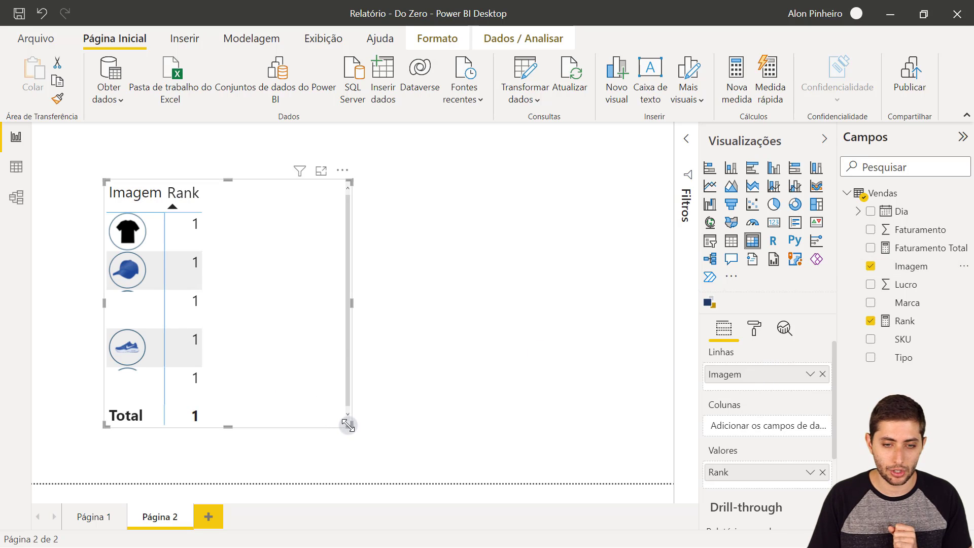
{"action": "left_click_drag", "start_coordinate": [349, 425], "coordinate": [416, 482]}
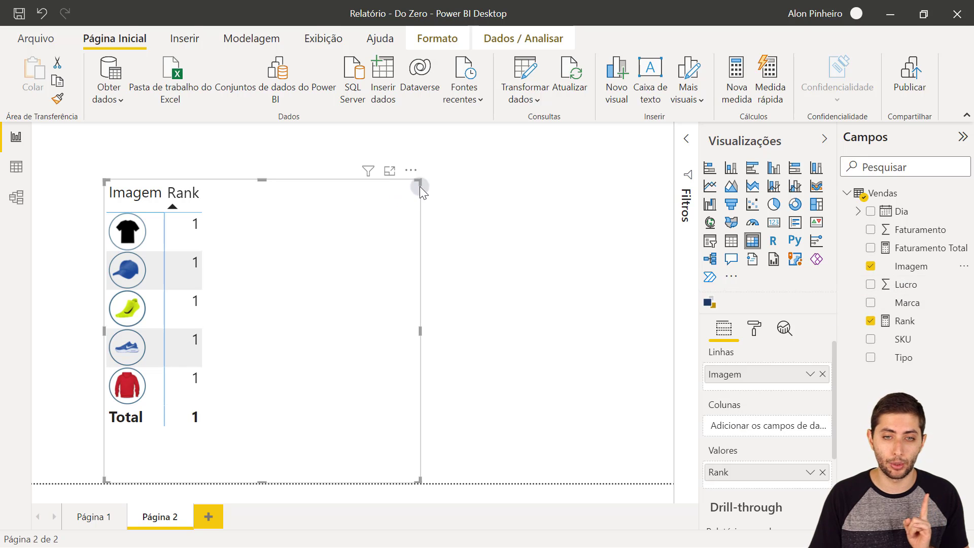
{"action": "left_click_drag", "start_coordinate": [419, 187], "coordinate": [445, 162]}
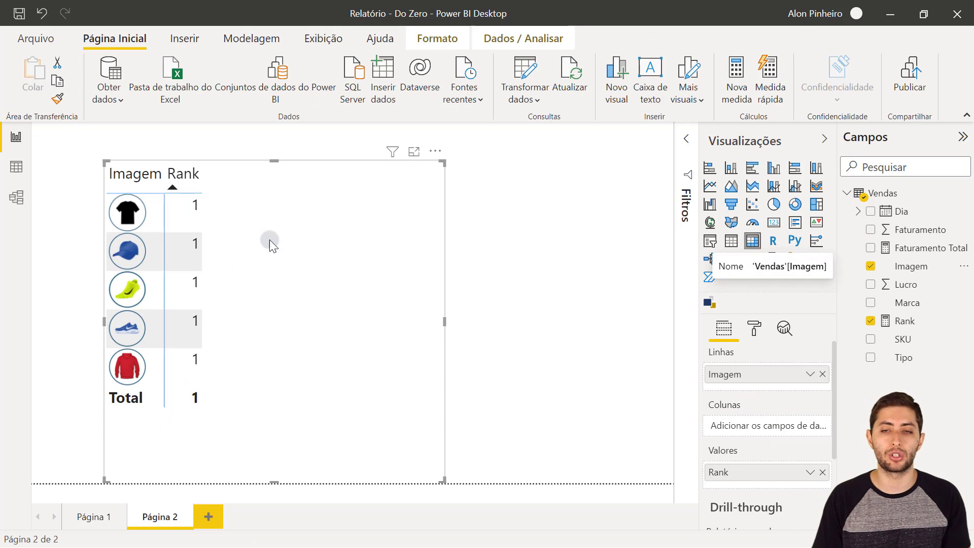
Change the column inside ALL in the Rank measure from Tipo to Imagem and commit the formula
{"action": "left_click", "coordinate": [915, 321]}
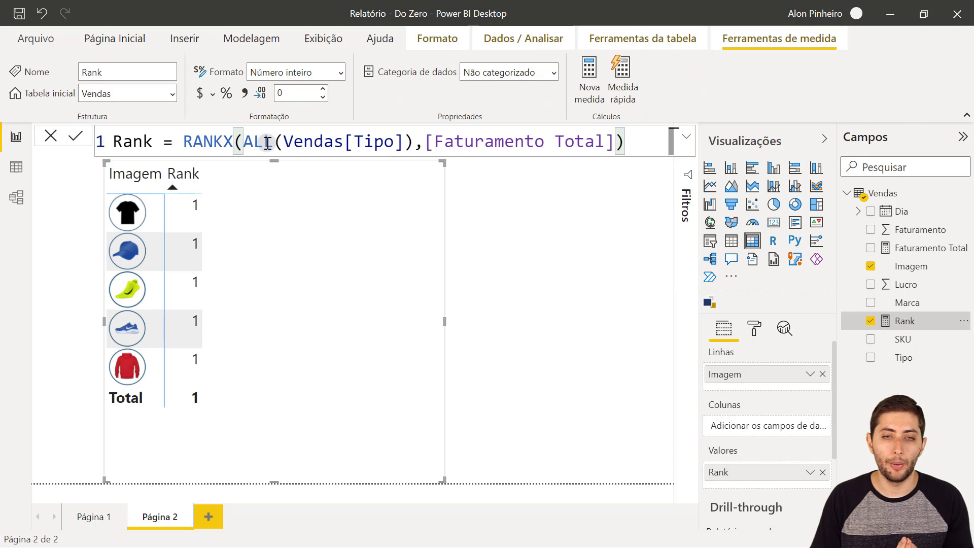
{"action": "double_click", "coordinate": [366, 137]}
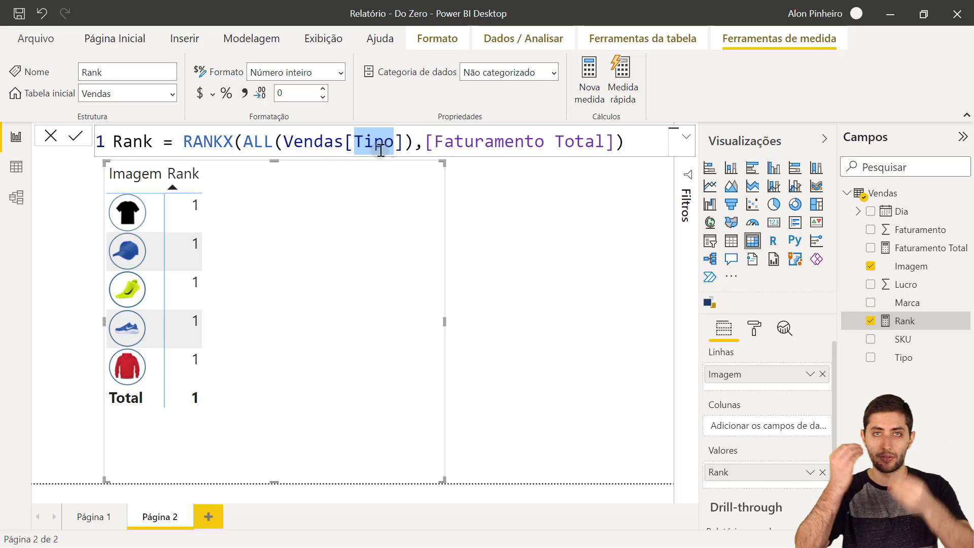
{"action": "type", "text": "Imagem"}
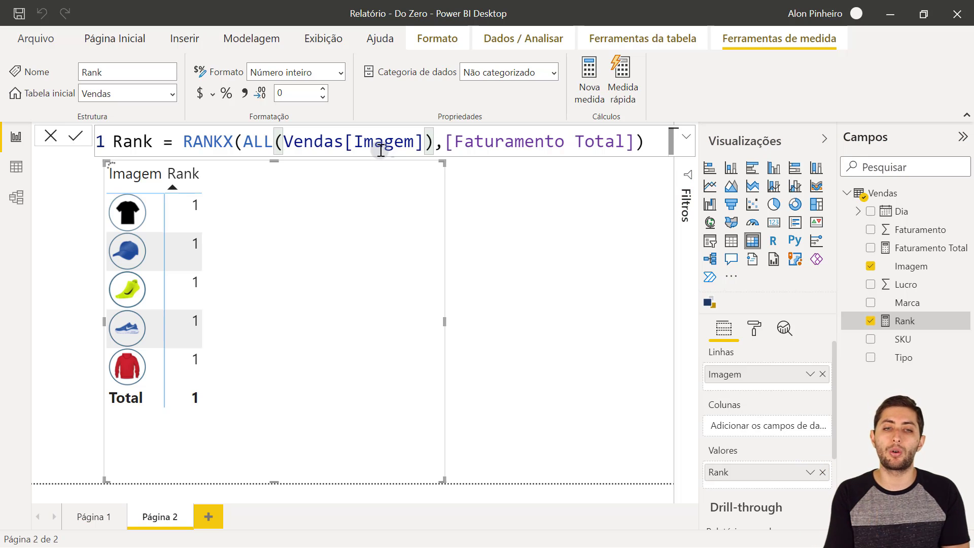
{"action": "key", "text": "Return"}
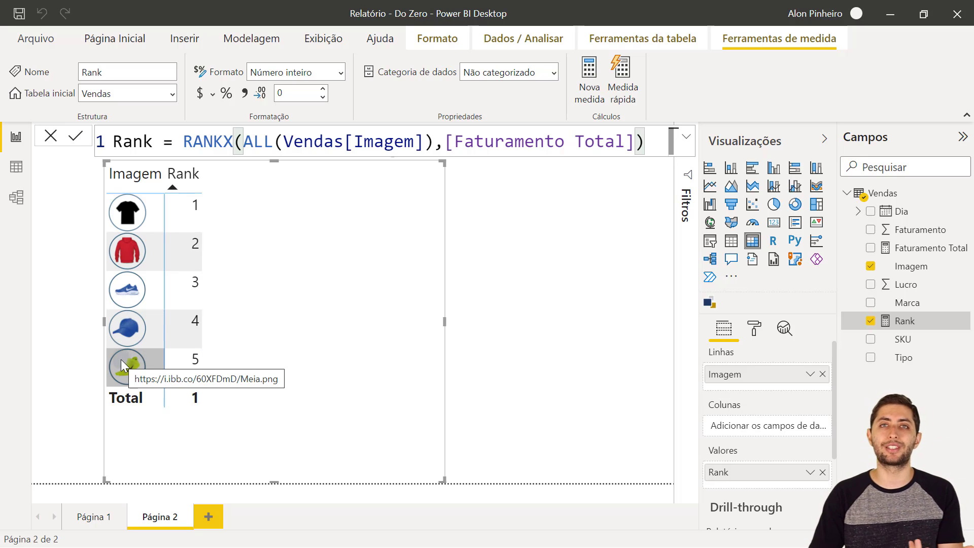
Select the product image visual on Página 1 and add Rank to its visual-level filters
{"action": "left_click", "coordinate": [88, 517]}
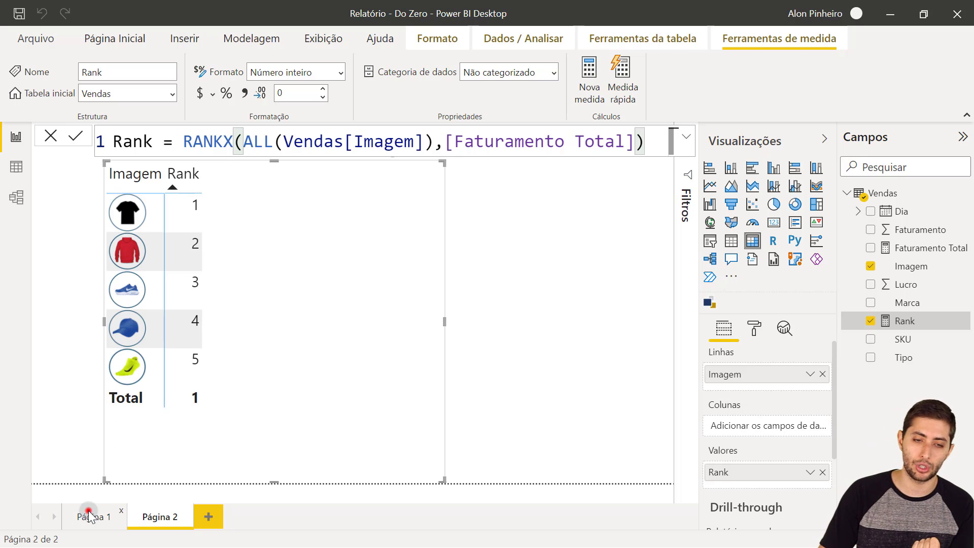
{"action": "left_click", "coordinate": [89, 516]}
{"action": "left_click", "coordinate": [382, 261]}
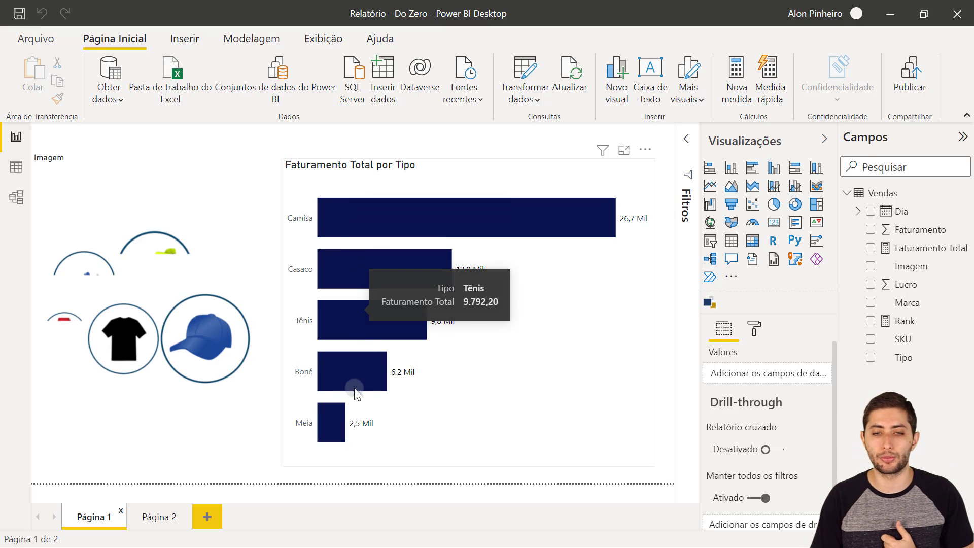
{"action": "left_click", "coordinate": [125, 158]}
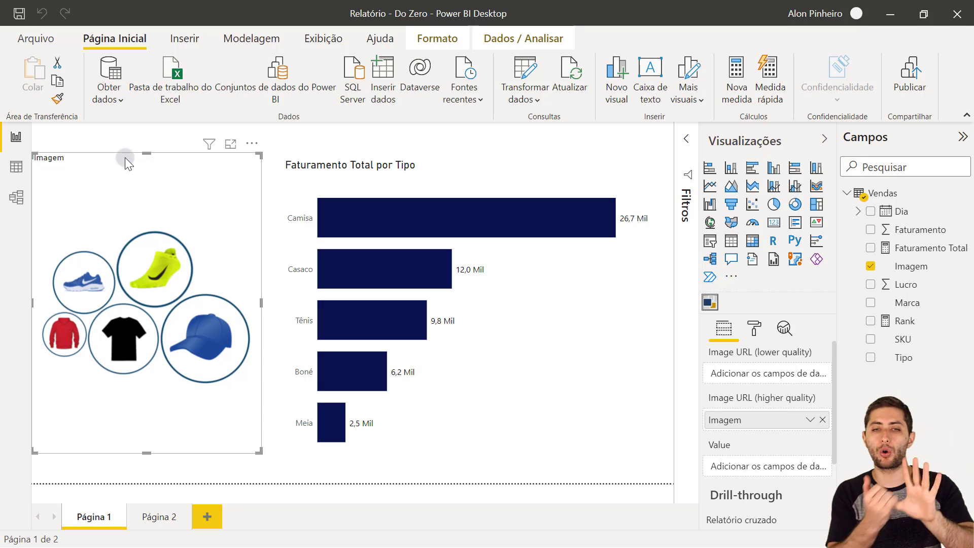
{"action": "mouse_move", "coordinate": [349, 202]}
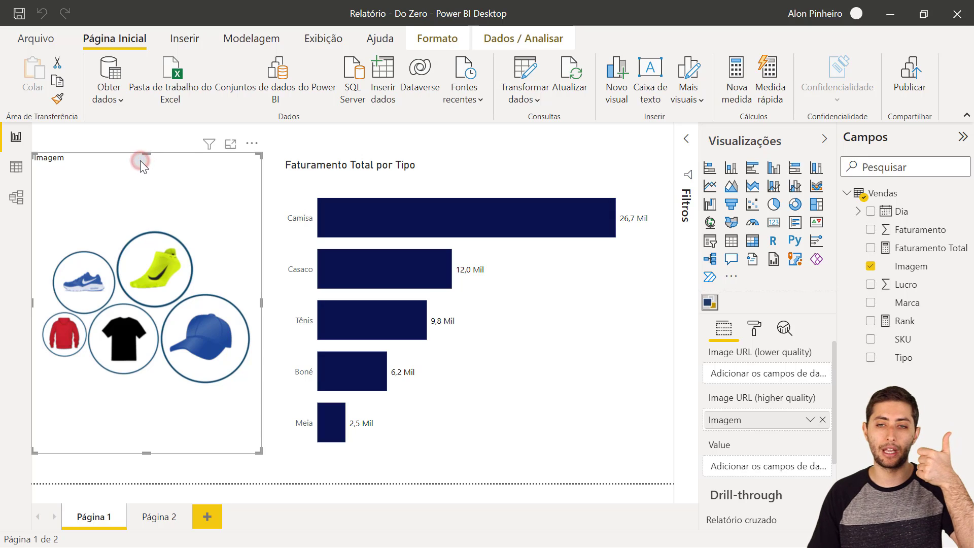
{"action": "left_click", "coordinate": [686, 138]}
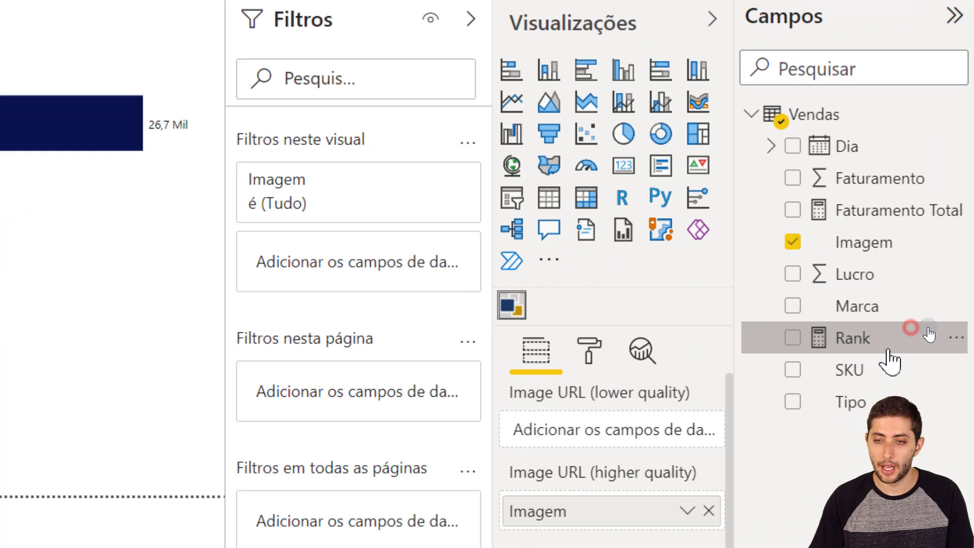
{"action": "left_click_drag", "start_coordinate": [888, 349], "coordinate": [429, 274]}
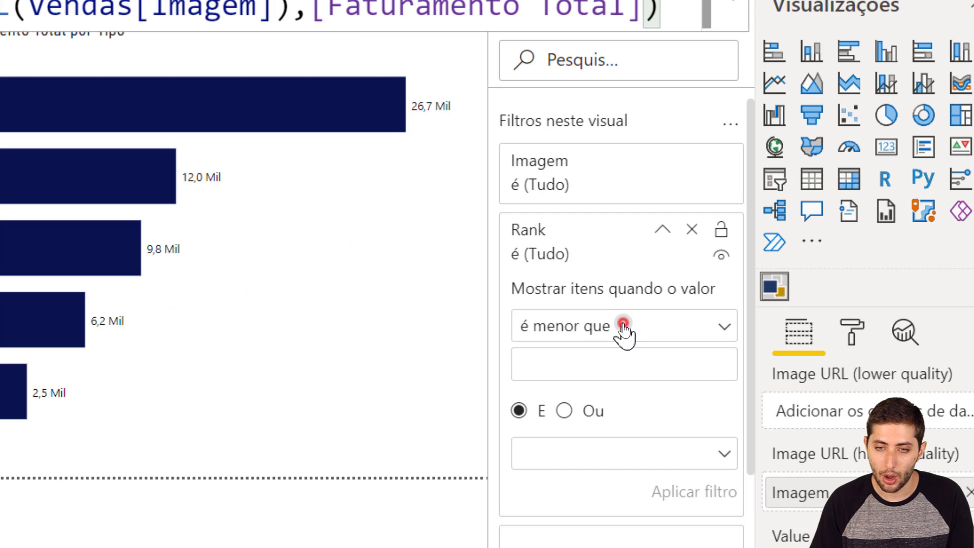
Set the image visual's Rank filter condition to "é" 1 and apply it
{"action": "left_click", "coordinate": [623, 328]}
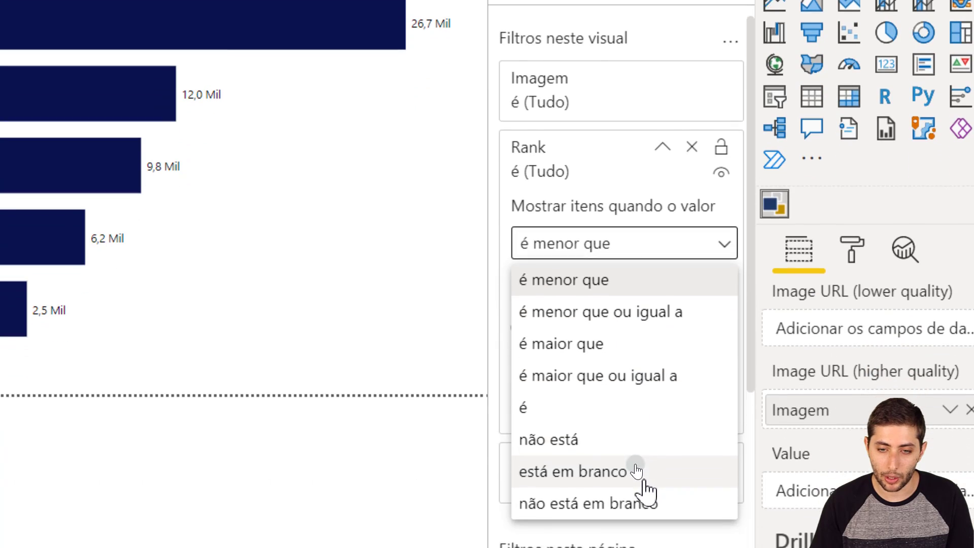
{"action": "left_click", "coordinate": [544, 394]}
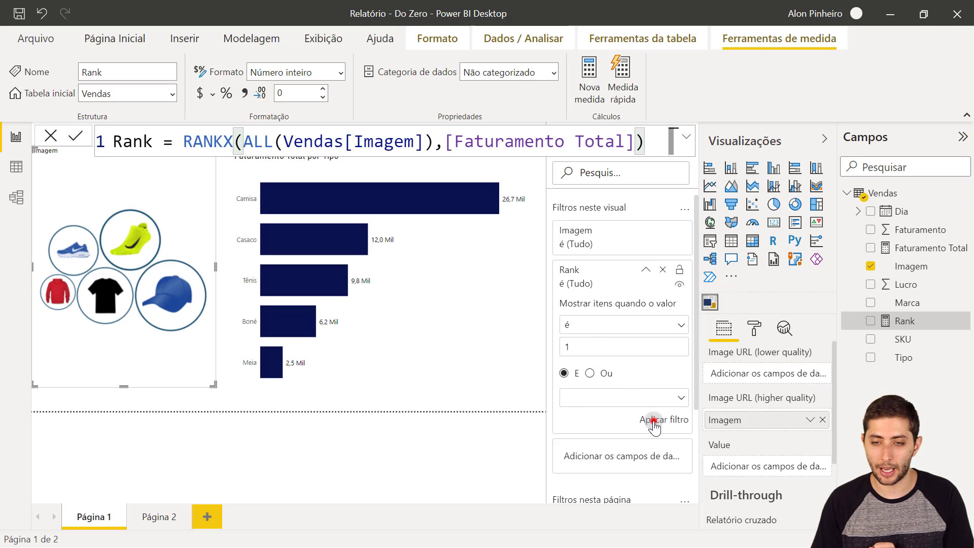
{"action": "left_click", "coordinate": [654, 421]}
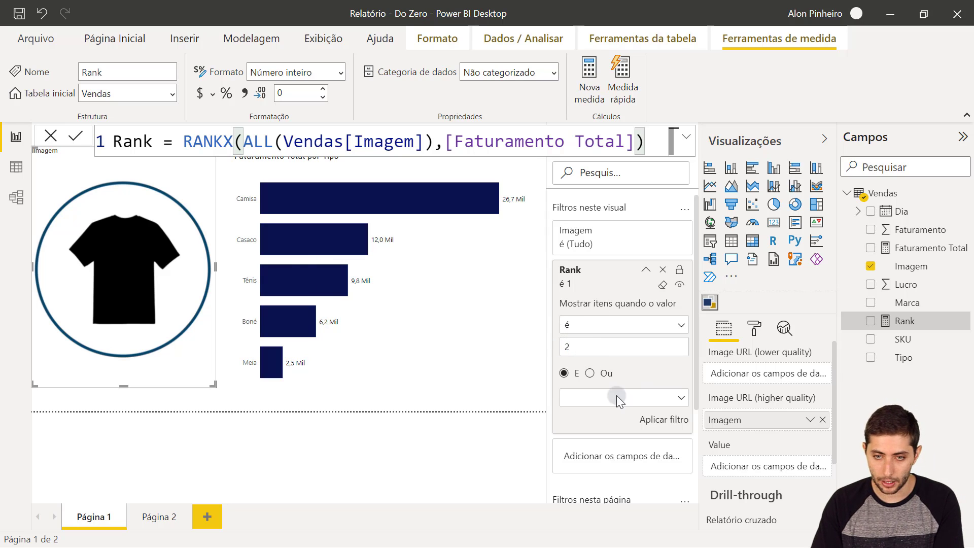
Test the image visual's Rank filter by applying the values 2 and 3
{"action": "left_click", "coordinate": [647, 419]}
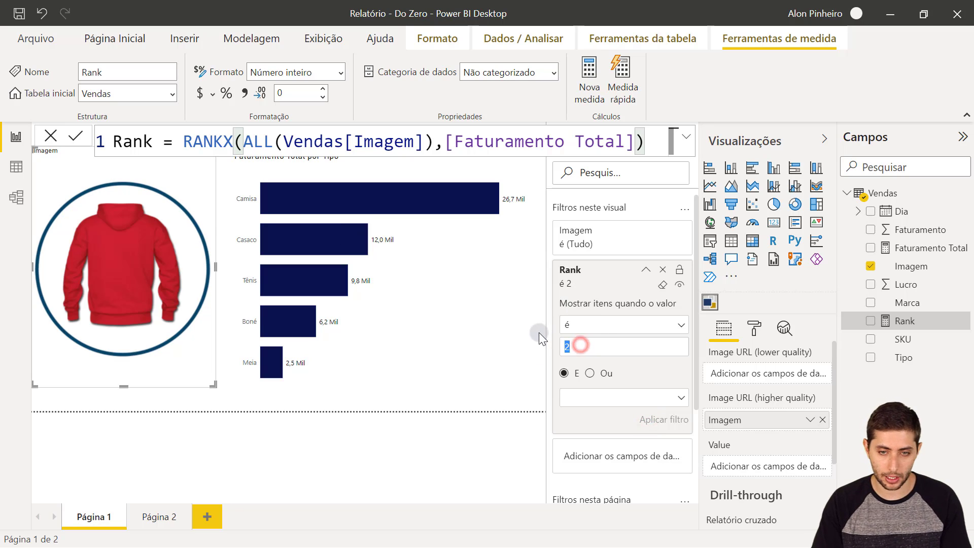
{"action": "type", "text": "3"}
{"action": "left_click", "coordinate": [657, 420]}
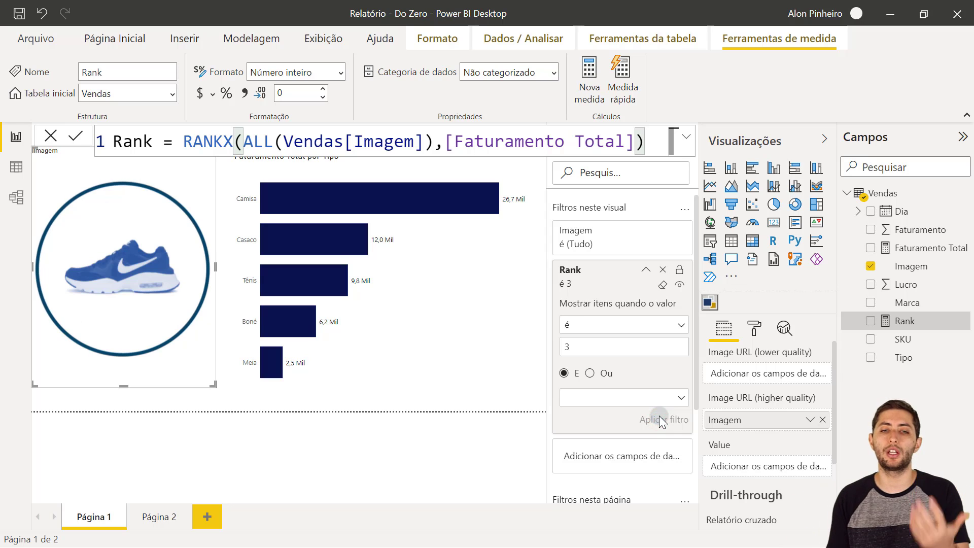
Set the image visual's Rank filter value to 1, apply it, deselect the visual and collapse the filters
{"action": "double_click", "coordinate": [592, 348]}
{"action": "type", "text": "1"}
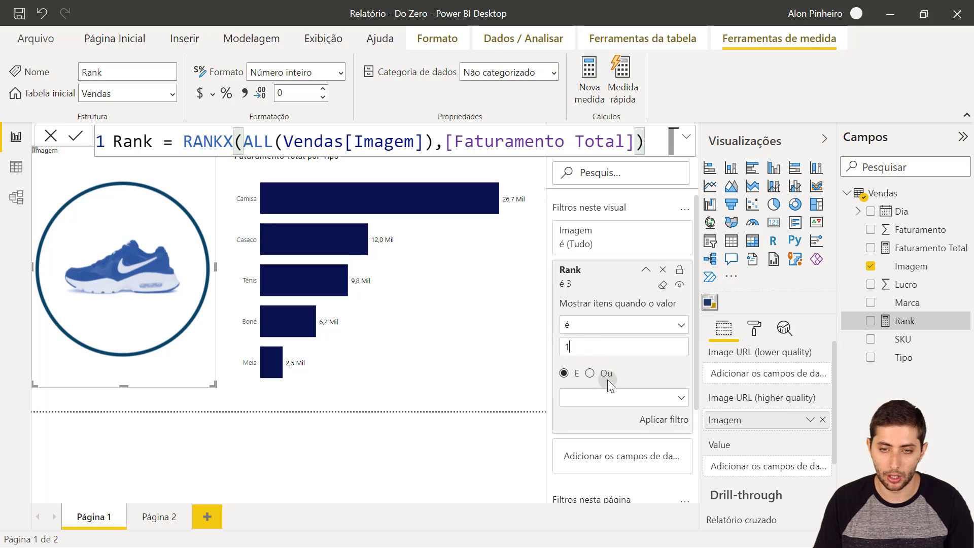
{"action": "left_click", "coordinate": [653, 419]}
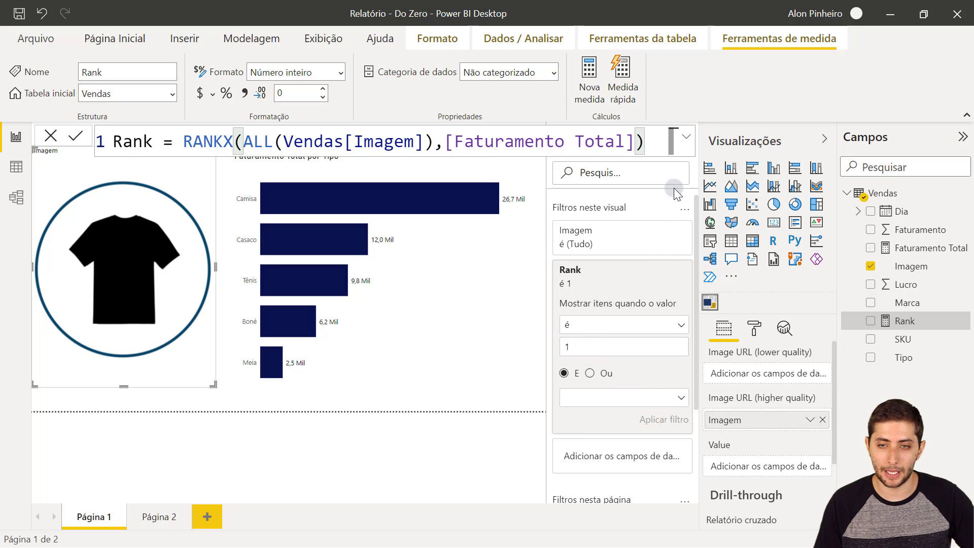
{"action": "left_click", "coordinate": [513, 449]}
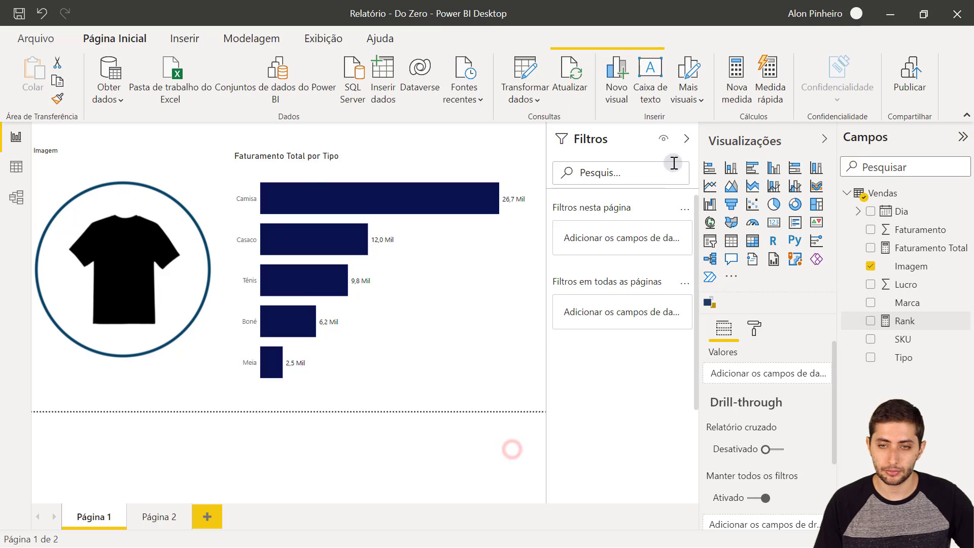
{"action": "left_click", "coordinate": [687, 143]}
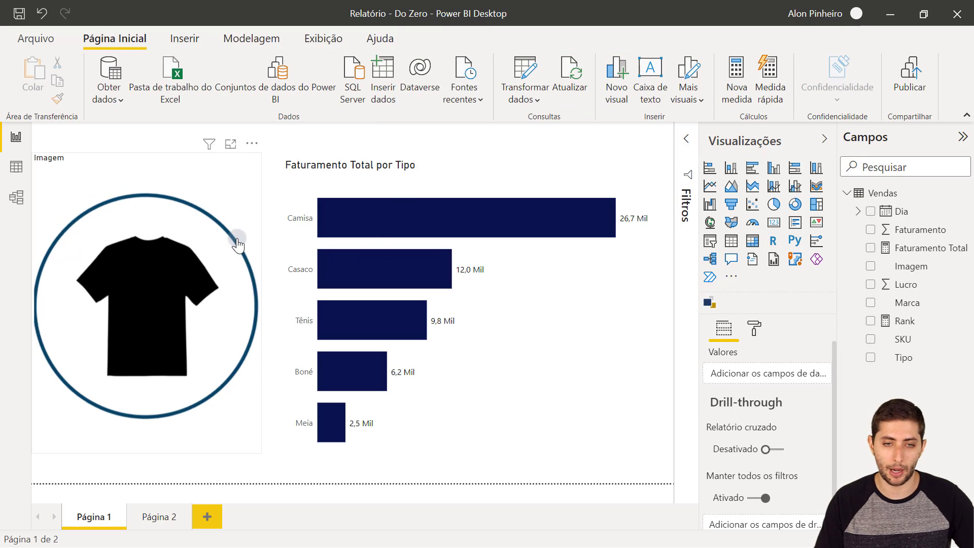
Select the product image visual and turn off its title (Título) and background (Tela de fundo)
{"action": "left_click", "coordinate": [255, 176]}
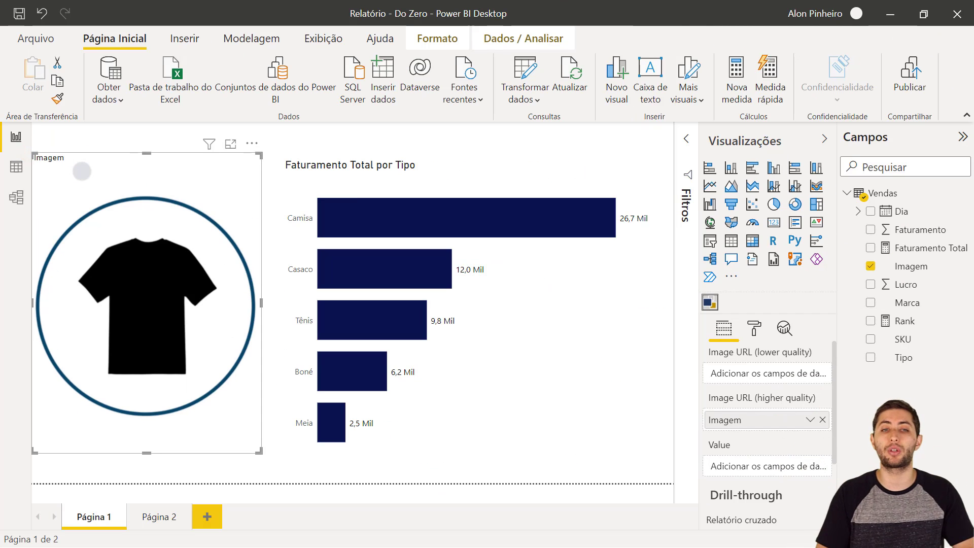
{"action": "left_click", "coordinate": [760, 331]}
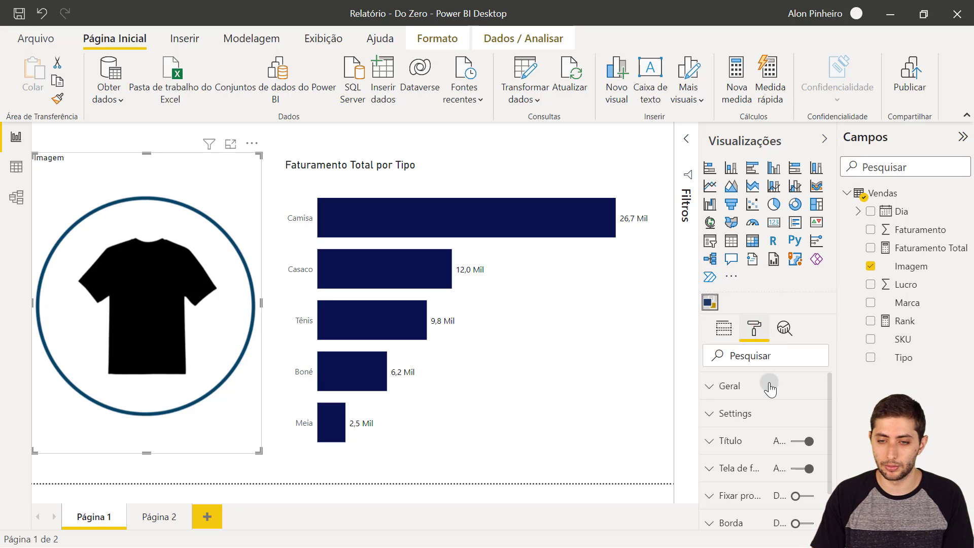
{"action": "left_click", "coordinate": [799, 442]}
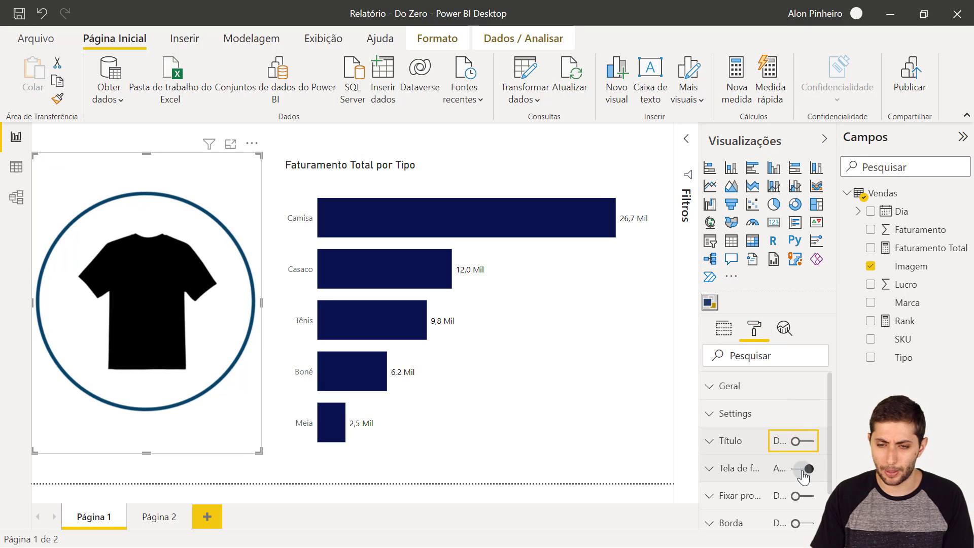
{"action": "left_click", "coordinate": [802, 471]}
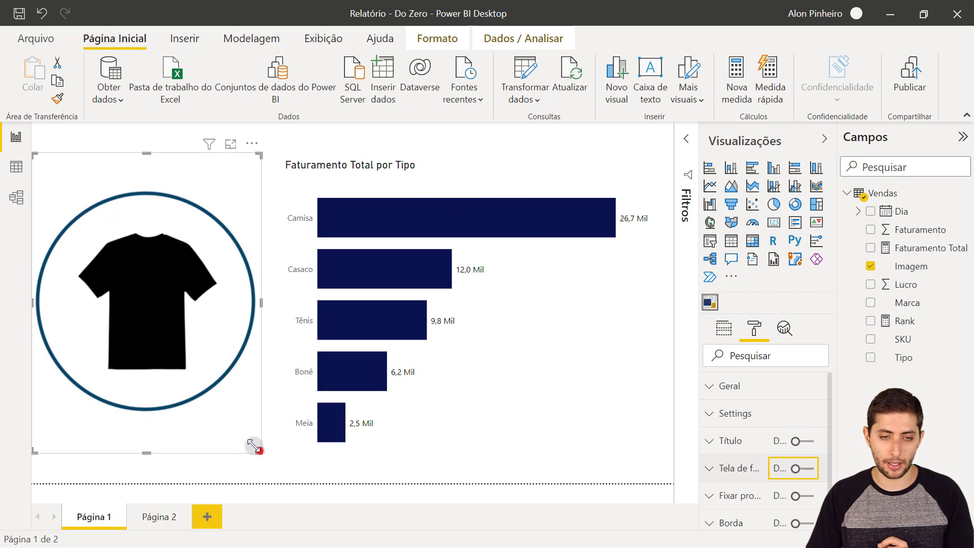
Shrink the product image visual to a small icon and place it beside the chart's Camisa bar
{"action": "left_click_drag", "start_coordinate": [254, 447], "coordinate": [291, 266]}
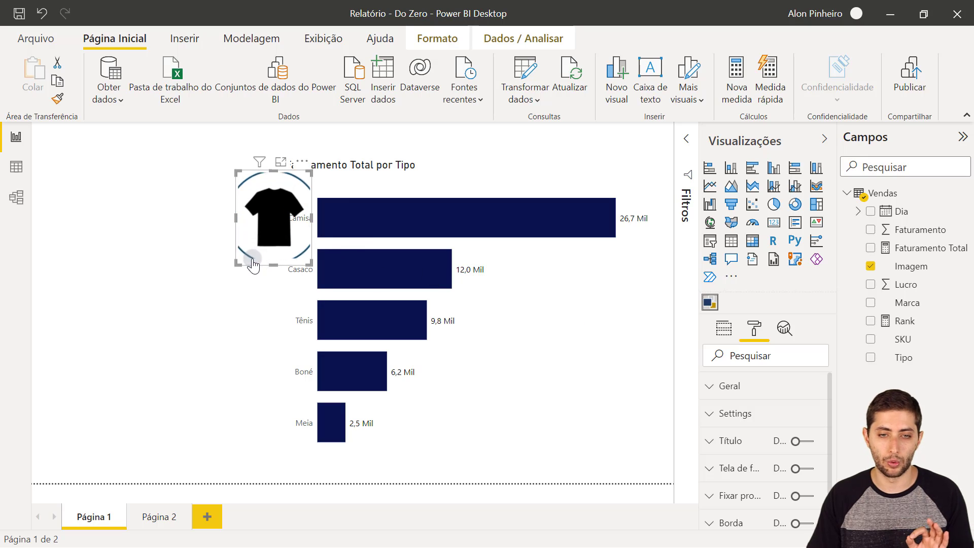
{"action": "left_click_drag", "start_coordinate": [251, 264], "coordinate": [223, 260]}
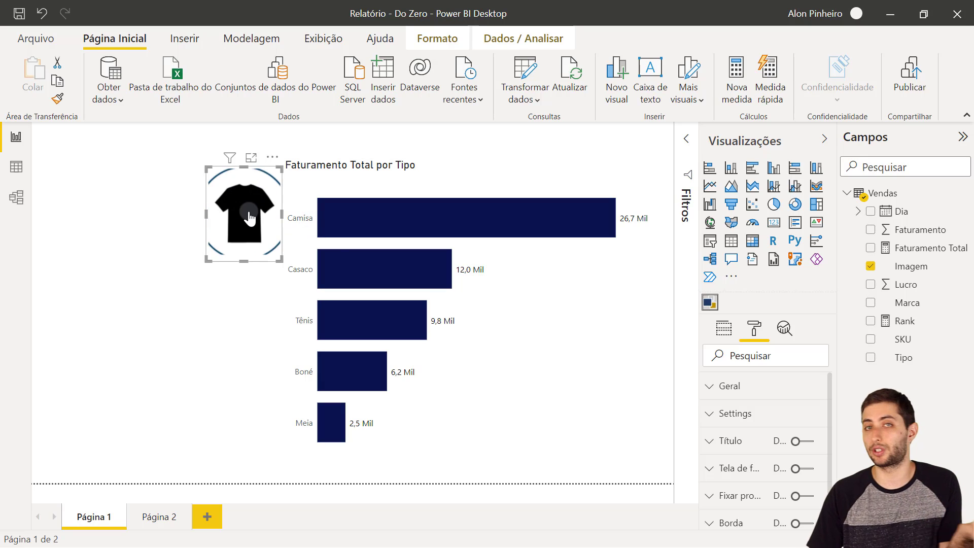
Turn off the Y axis (Eixo Y) of the Faturamento Total por Tipo chart and extend the chart slightly upward
{"action": "left_click", "coordinate": [590, 350]}
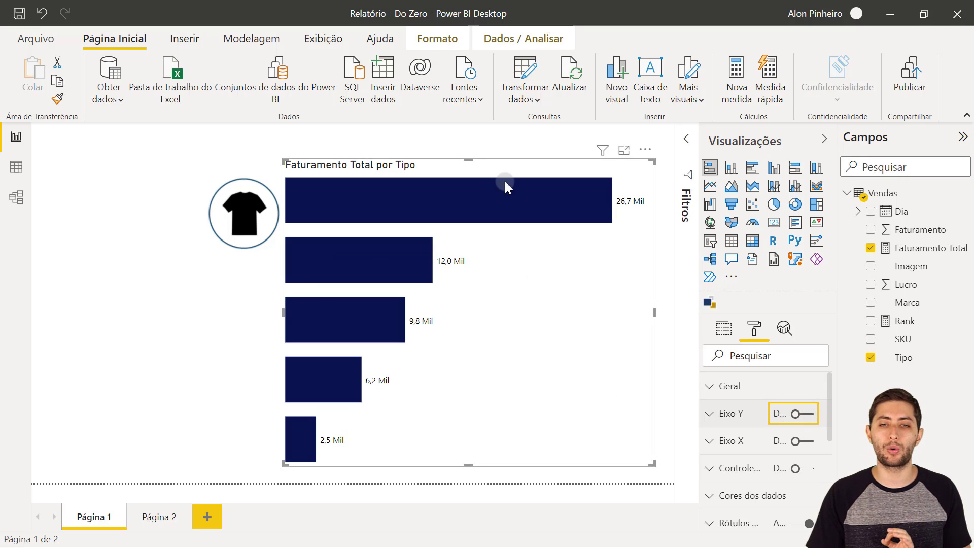
{"action": "left_click_drag", "start_coordinate": [469, 160], "coordinate": [469, 151]}
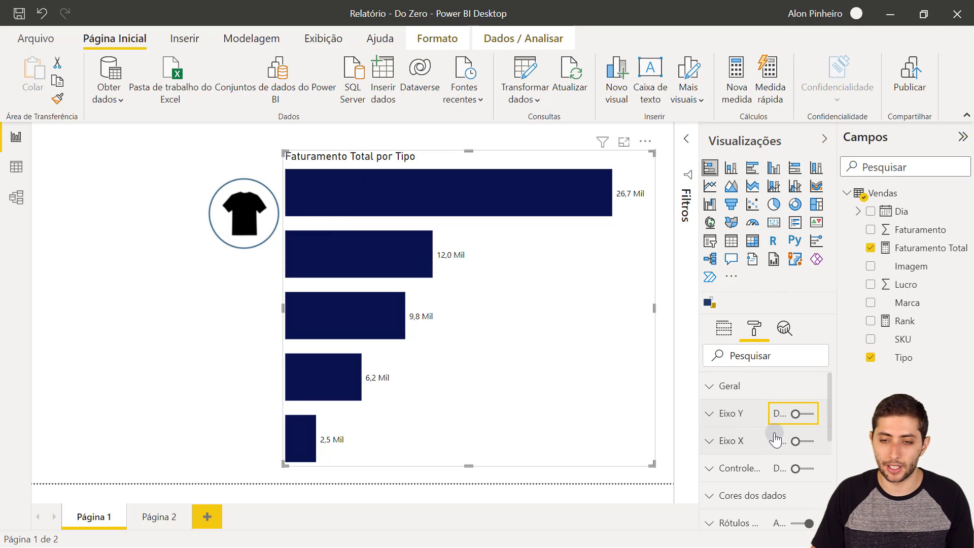
{"action": "scroll", "coordinate": [775, 439], "scroll_direction": "down", "scroll_amount": 1}
{"action": "scroll", "coordinate": [775, 439], "scroll_direction": "up", "scroll_amount": 1}
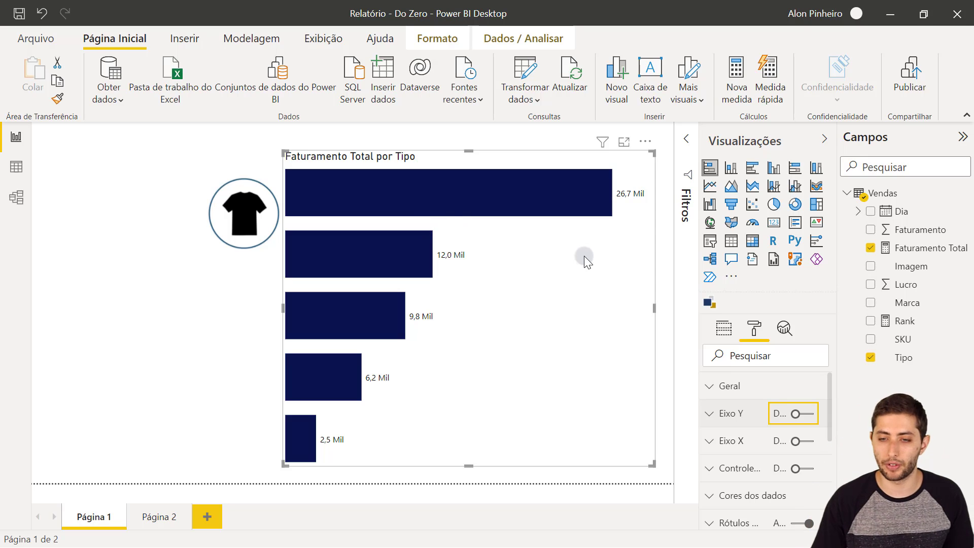
Expand the bar chart's Eixo Y settings and turn the Y axis back on to enable its options
{"action": "left_click", "coordinate": [720, 411]}
{"action": "scroll", "coordinate": [806, 464], "scroll_direction": "down", "scroll_amount": 8}
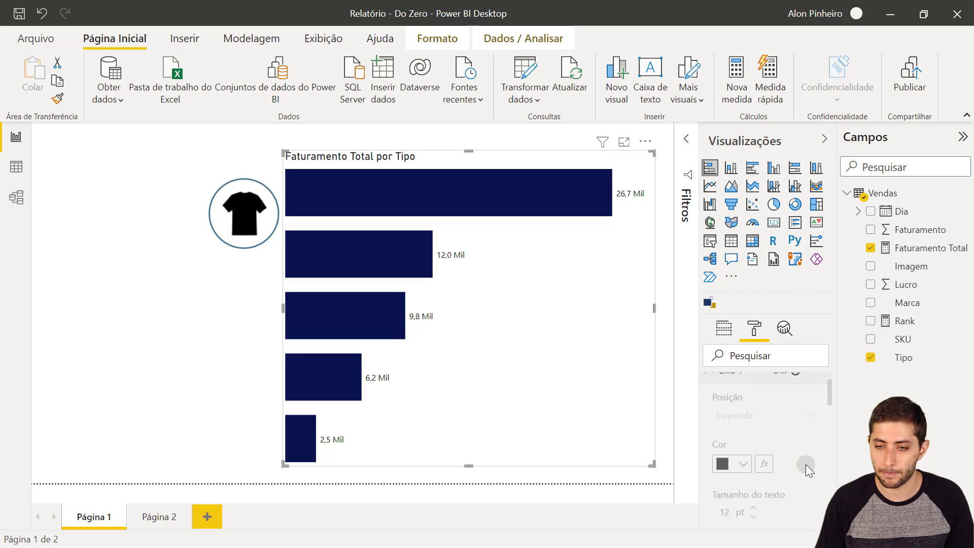
{"action": "scroll", "coordinate": [806, 465], "scroll_direction": "down", "scroll_amount": 10}
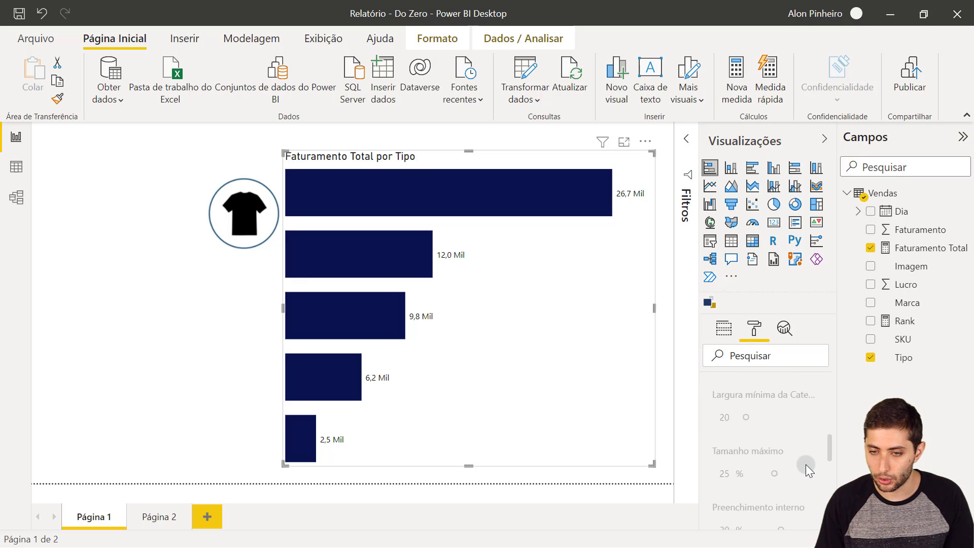
{"action": "scroll", "coordinate": [802, 466], "scroll_direction": "up", "scroll_amount": 8}
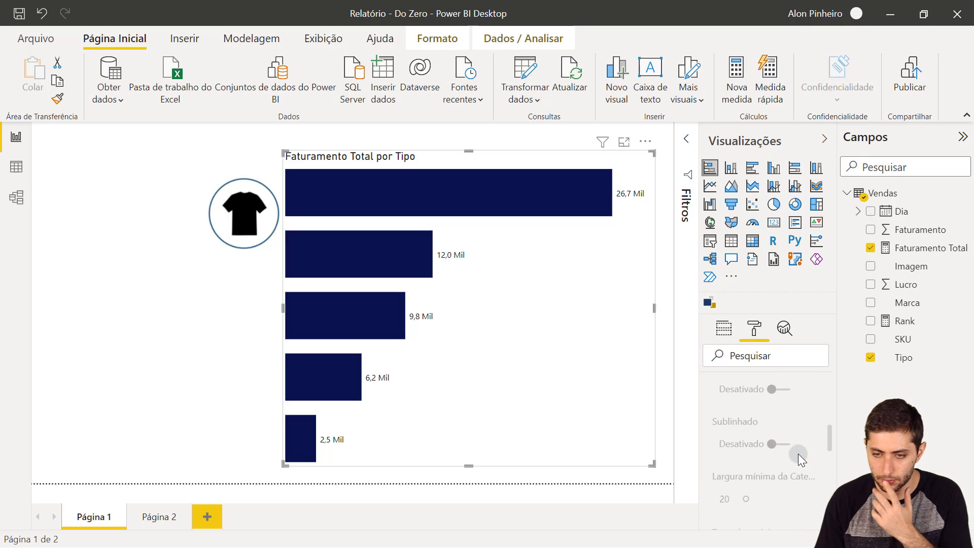
{"action": "scroll", "coordinate": [797, 451], "scroll_direction": "up", "scroll_amount": 2}
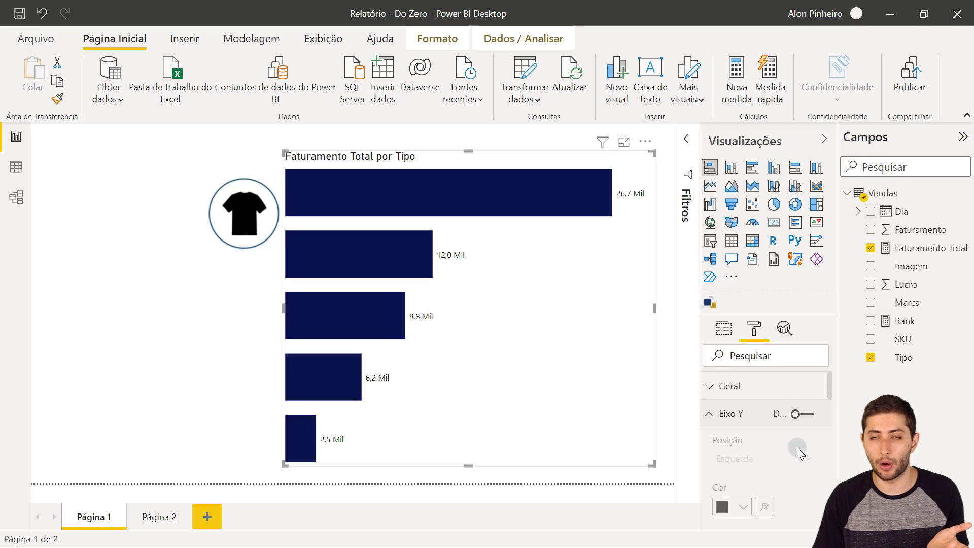
{"action": "left_click", "coordinate": [797, 414]}
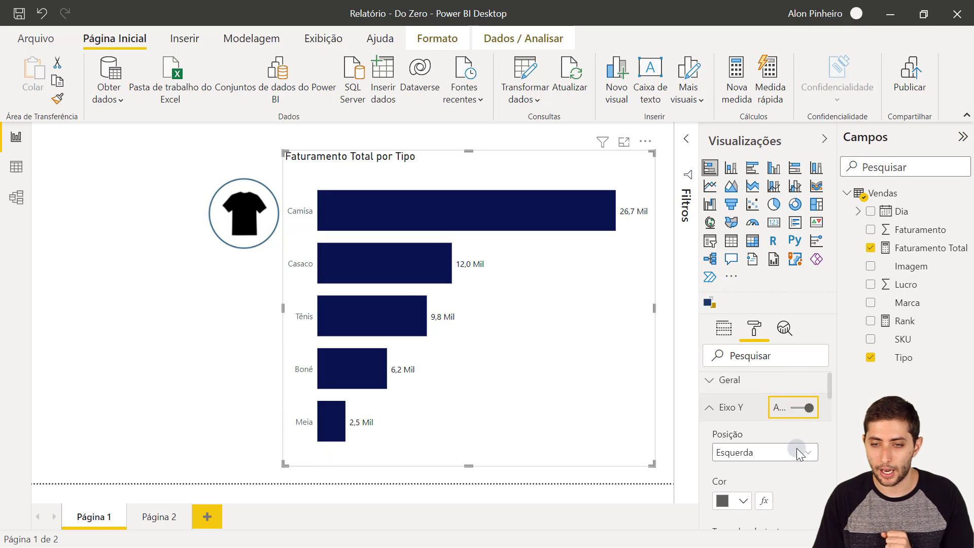
Set the bar chart's inner padding (Preenchimento interno) to 44% and turn off the Y axis
{"action": "scroll", "coordinate": [798, 450], "scroll_direction": "down", "scroll_amount": 5}
{"action": "scroll", "coordinate": [797, 449], "scroll_direction": "down", "scroll_amount": 3}
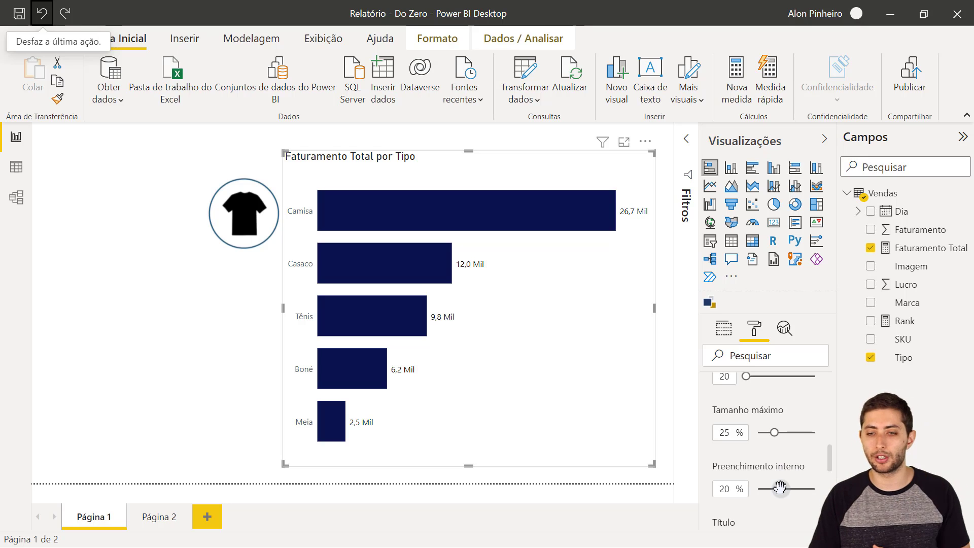
{"action": "left_click_drag", "start_coordinate": [780, 489], "coordinate": [824, 499]}
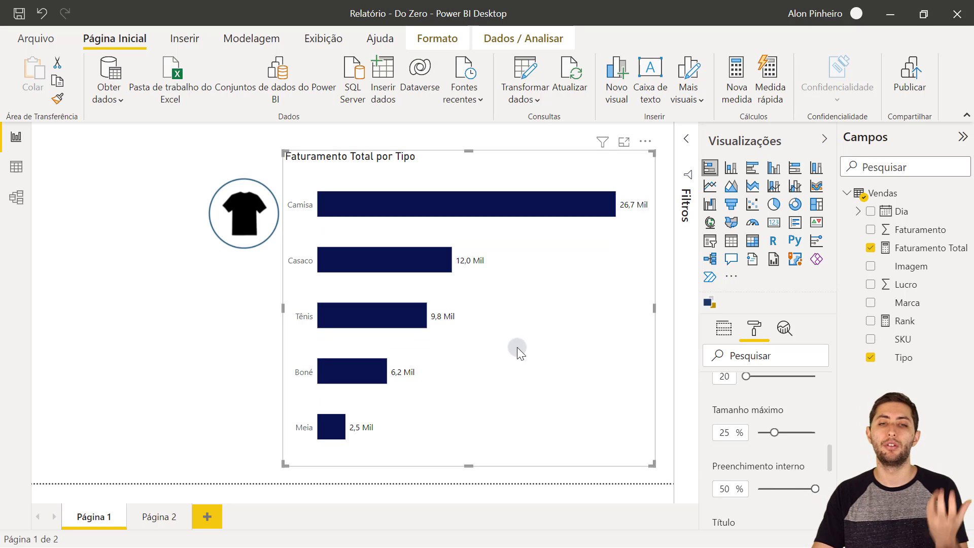
{"action": "left_click", "coordinate": [809, 492]}
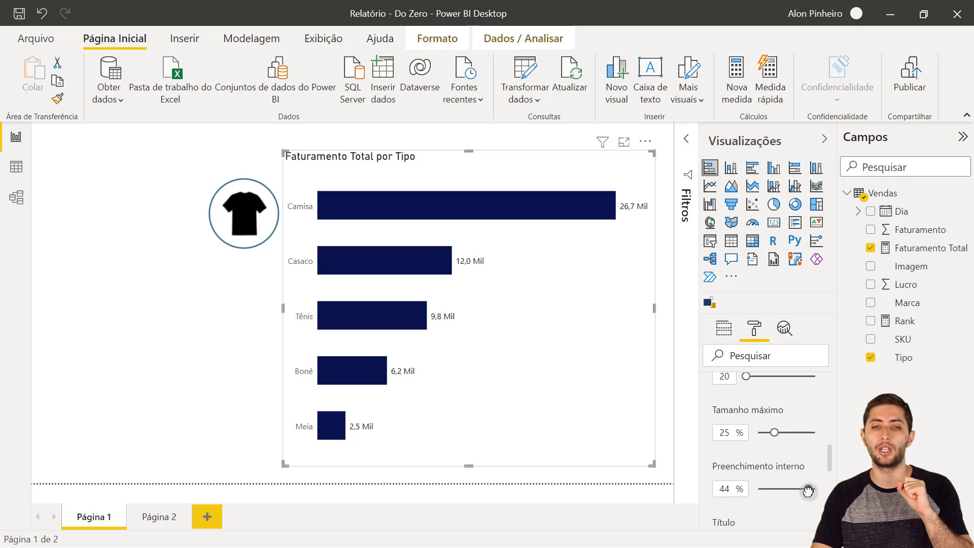
{"action": "scroll", "coordinate": [791, 466], "scroll_direction": "up", "scroll_amount": 8}
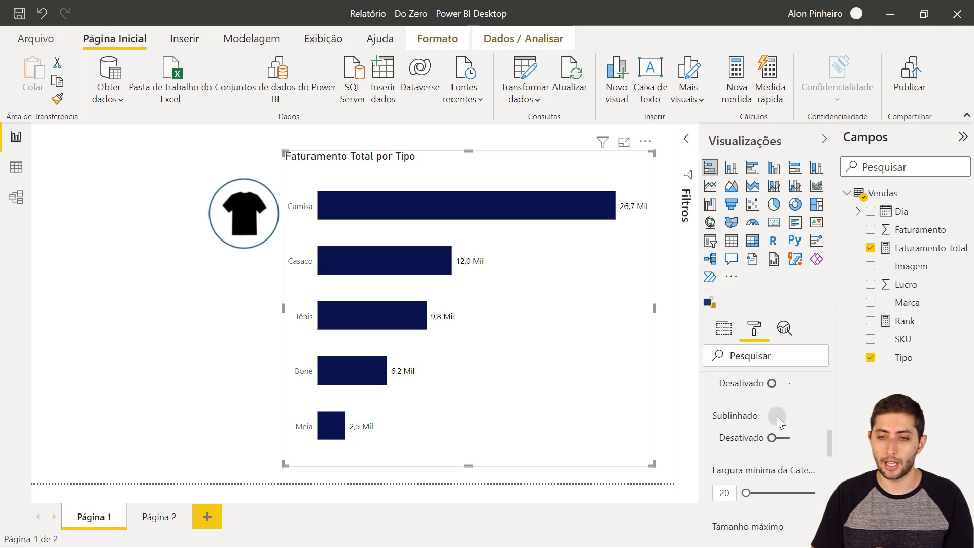
{"action": "left_click", "coordinate": [799, 412]}
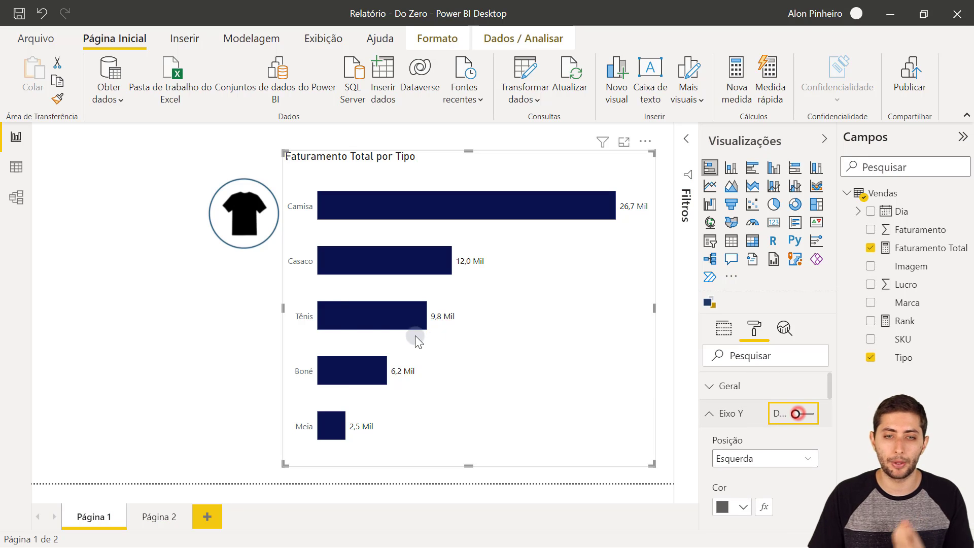
Move the T-shirt image visual up to align with the chart's first bar and duplicate it
{"action": "left_click", "coordinate": [234, 281]}
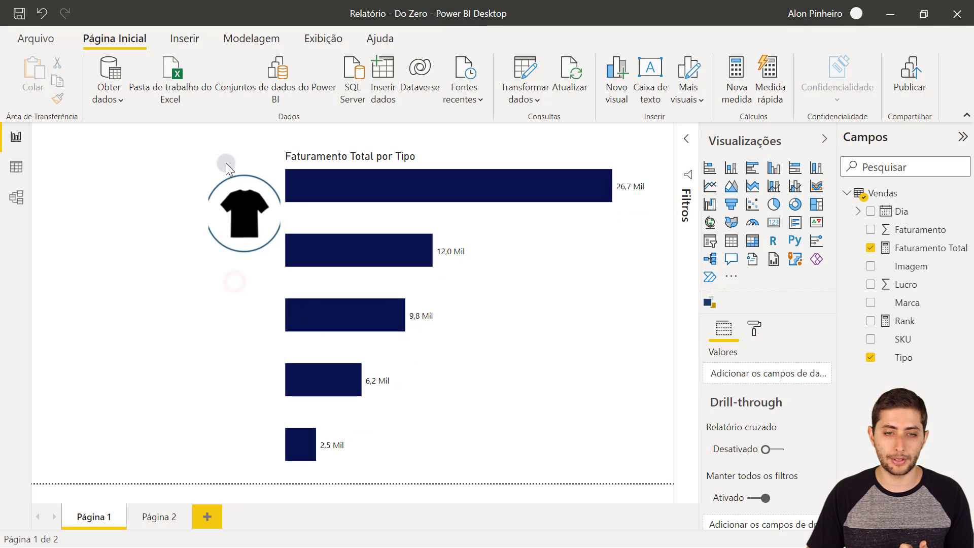
{"action": "left_click_drag", "start_coordinate": [226, 175], "coordinate": [229, 135]}
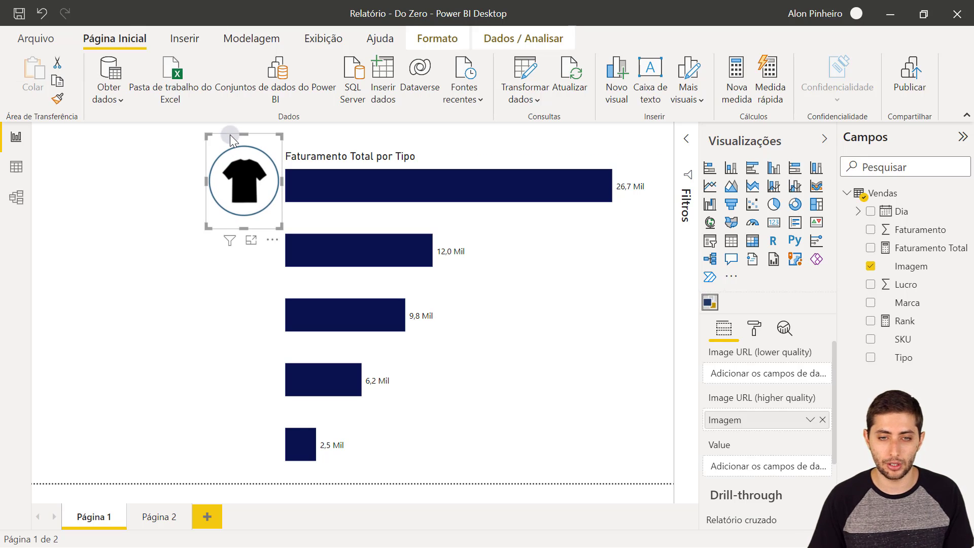
{"action": "left_click", "coordinate": [224, 228]}
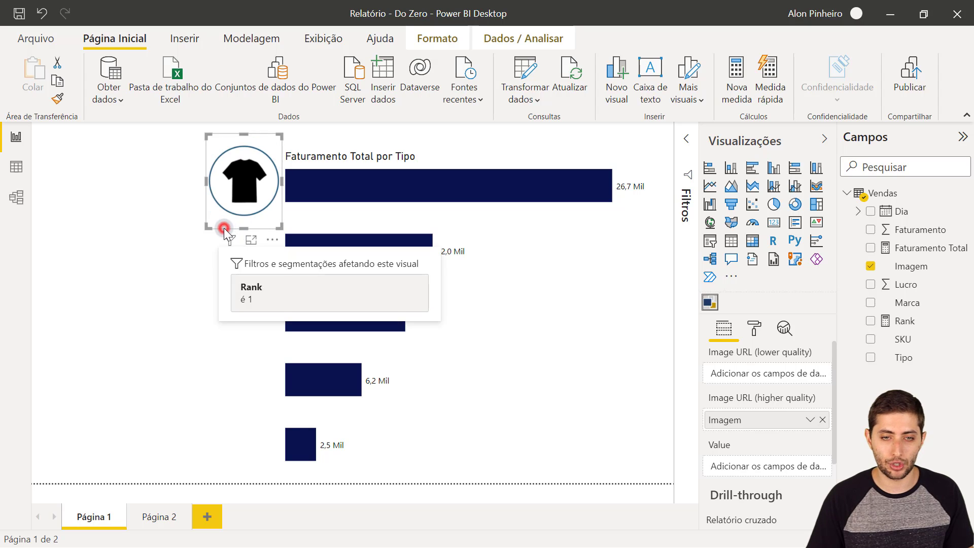
{"action": "key", "text": "ctrl+c"}
{"action": "key", "text": "ctrl+v"}
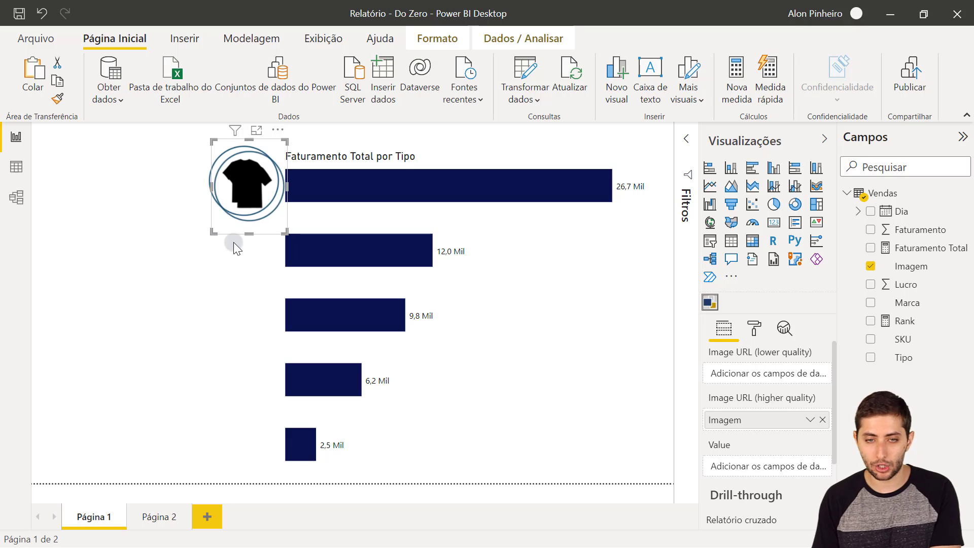
Place the duplicated image visual directly below the original, beside the chart's second bar
{"action": "left_click", "coordinate": [233, 242]}
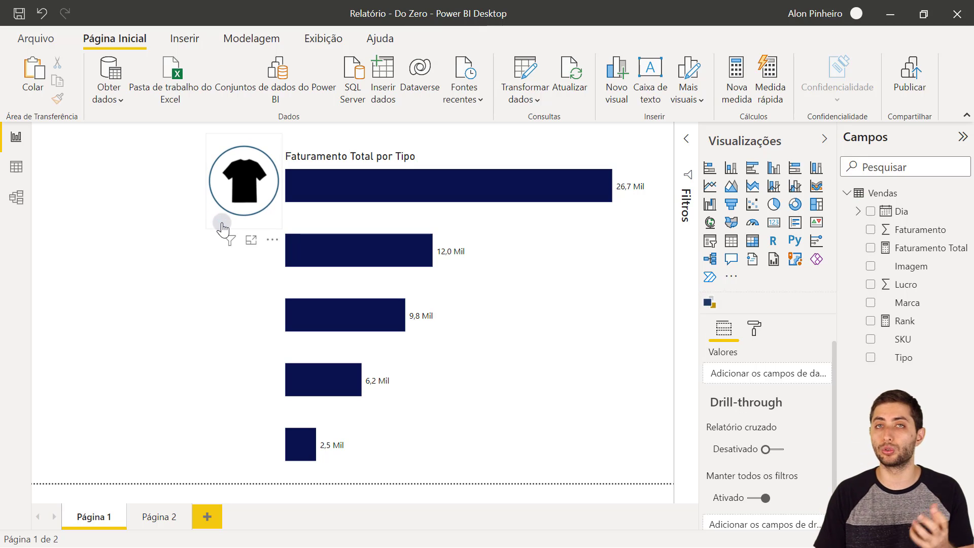
{"action": "left_click", "coordinate": [223, 250]}
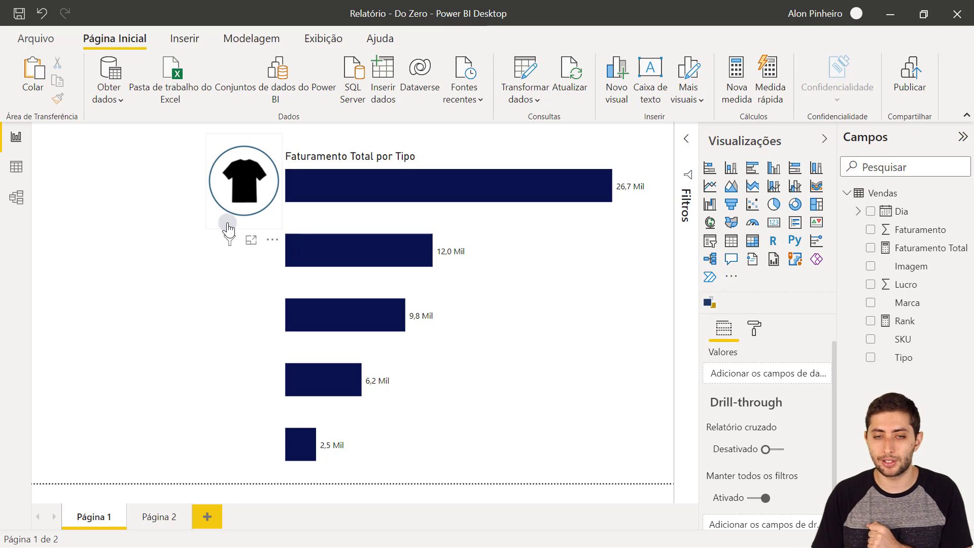
{"action": "left_click", "coordinate": [224, 227]}
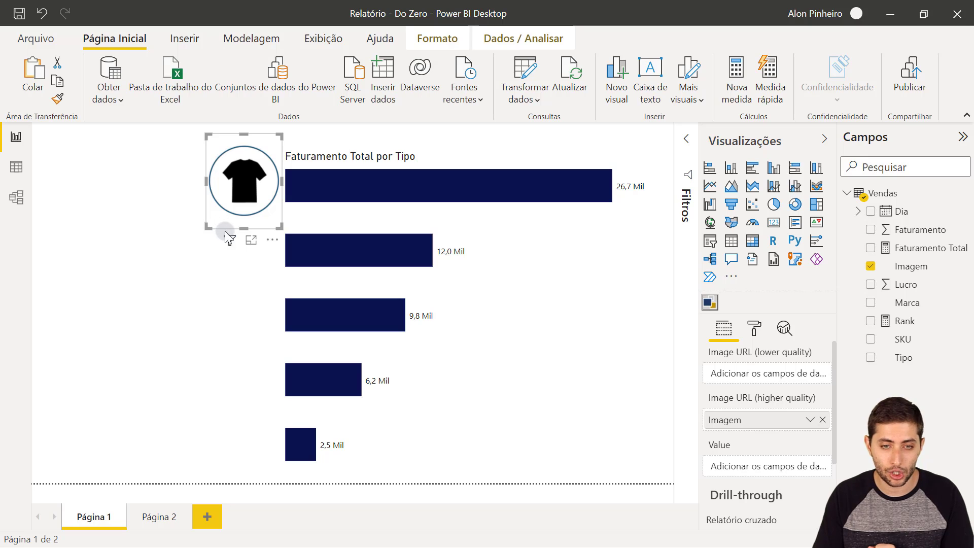
{"action": "mouse_move", "coordinate": [225, 232]}
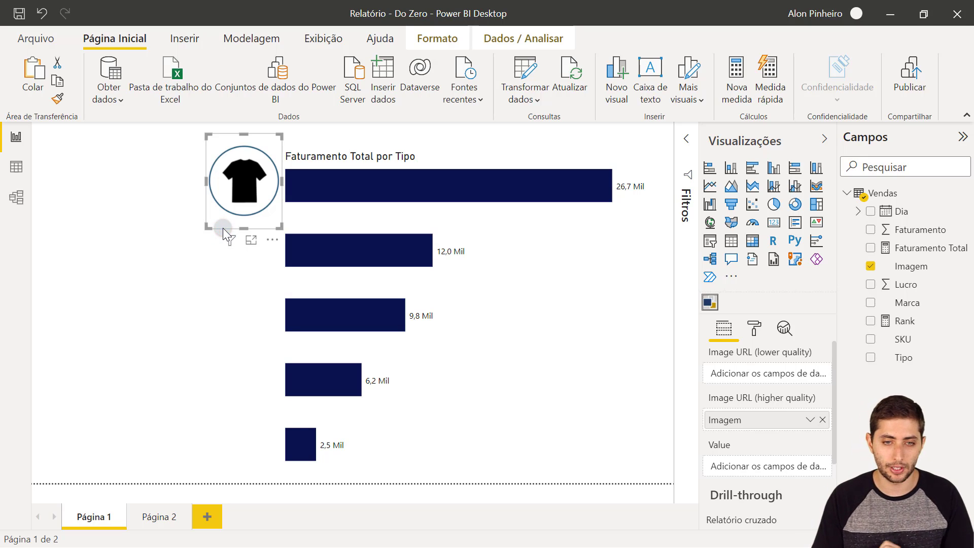
{"action": "left_click_drag", "start_coordinate": [223, 227], "coordinate": [232, 300]}
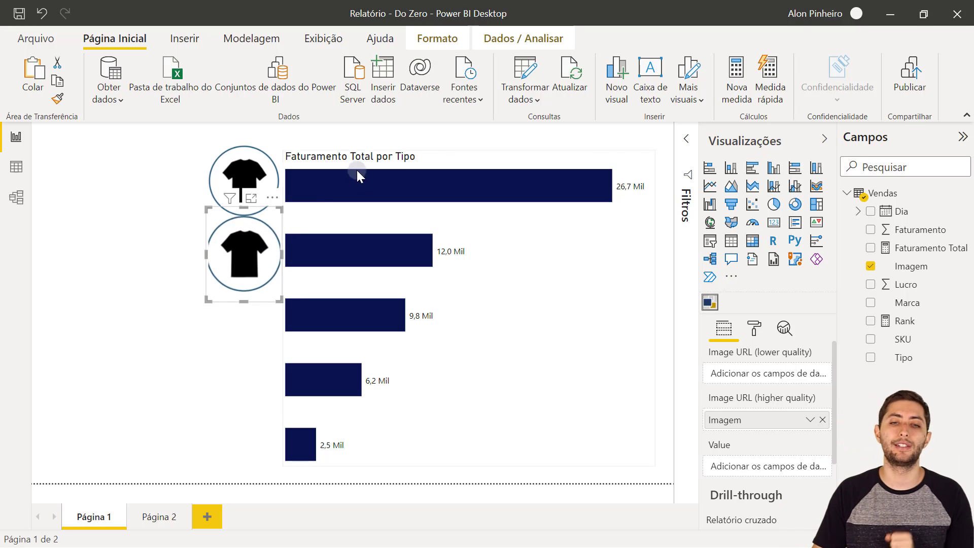
Set the duplicated image visual's Rank filter value to 2, apply it, collapse the filters and deselect the visual
{"action": "left_click", "coordinate": [686, 146]}
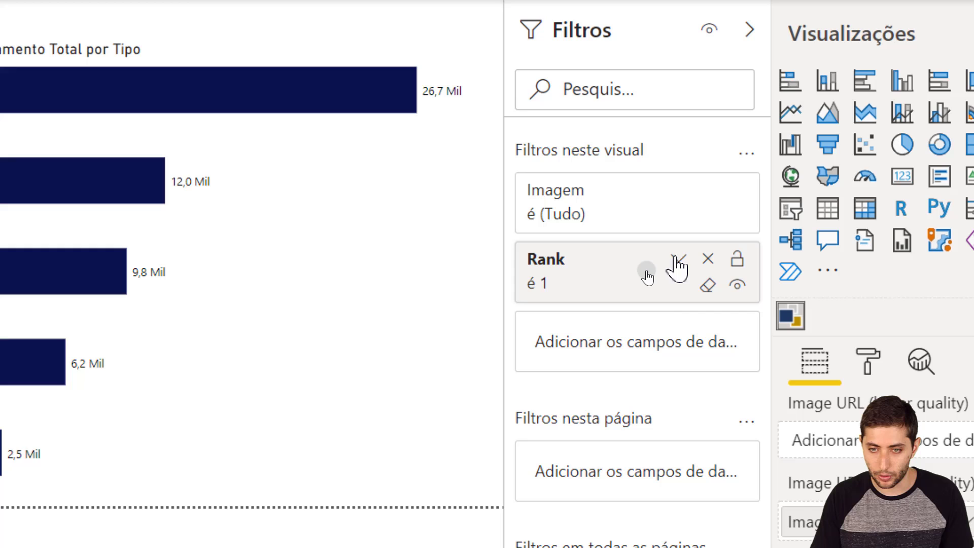
{"action": "left_click", "coordinate": [627, 276]}
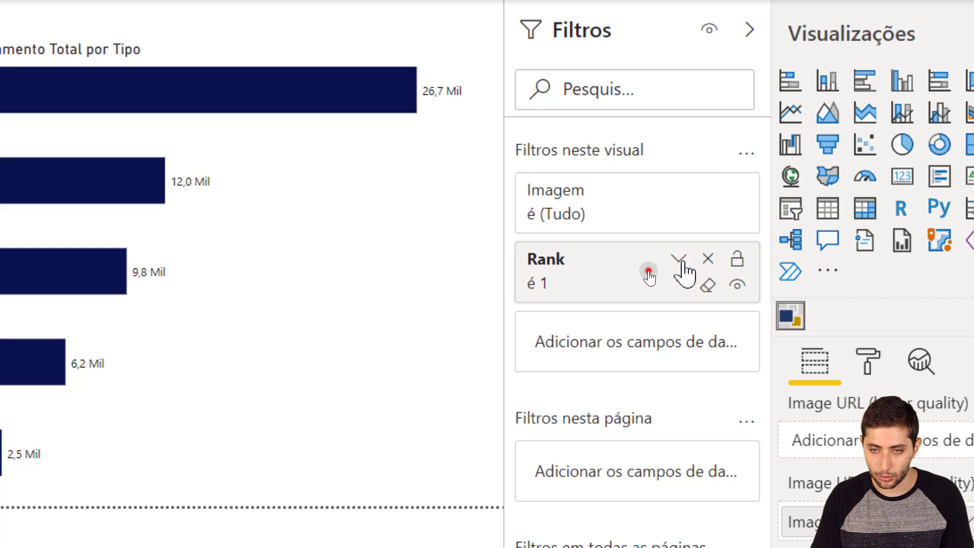
{"action": "double_click", "coordinate": [594, 394]}
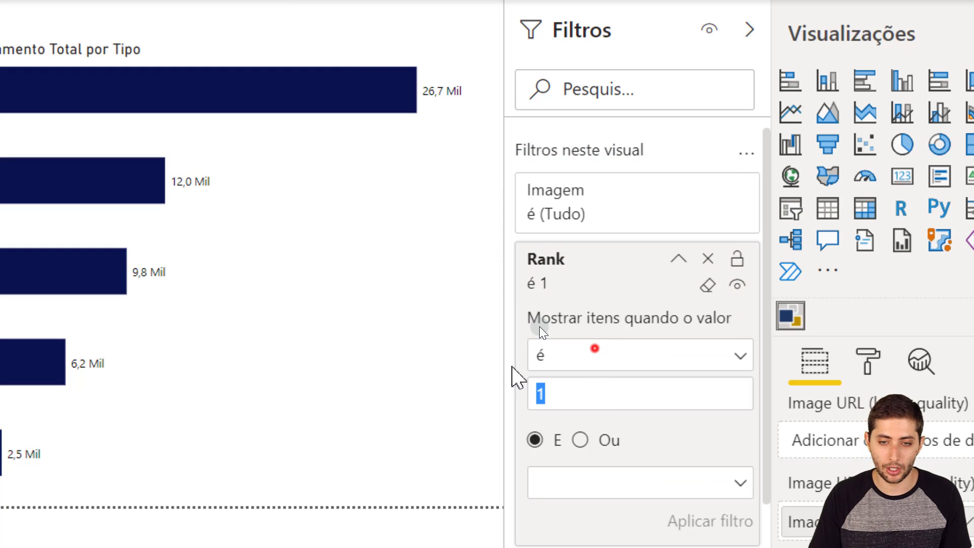
{"action": "type", "text": "2"}
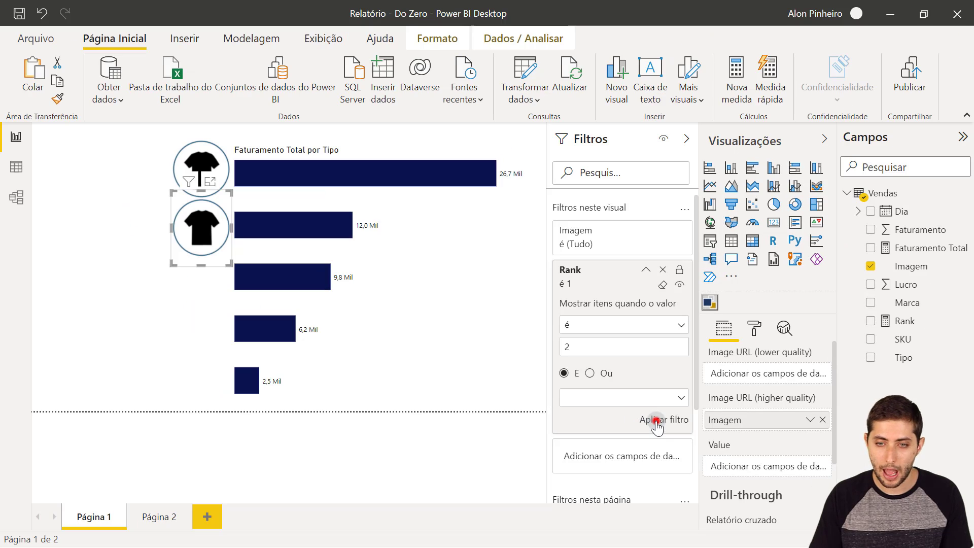
{"action": "left_click", "coordinate": [654, 419]}
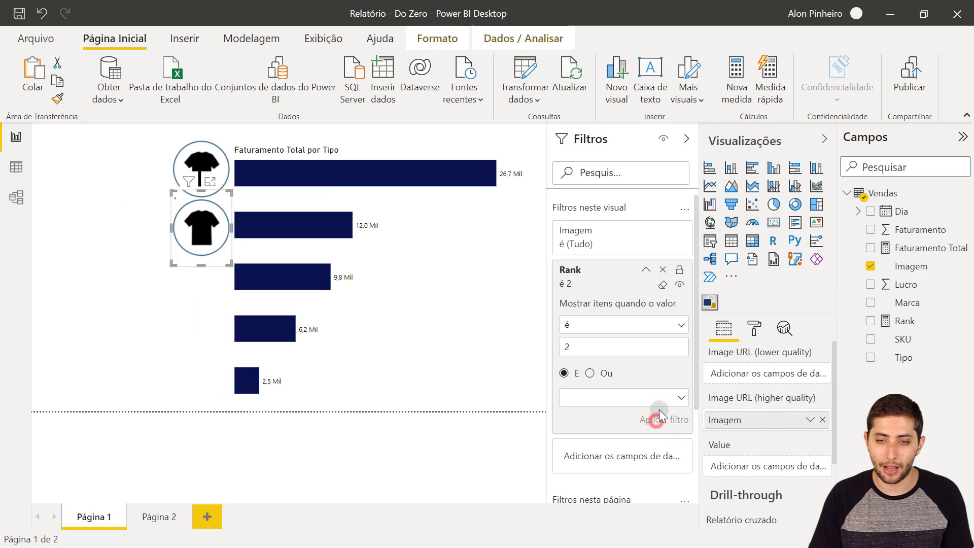
{"action": "left_click", "coordinate": [689, 139]}
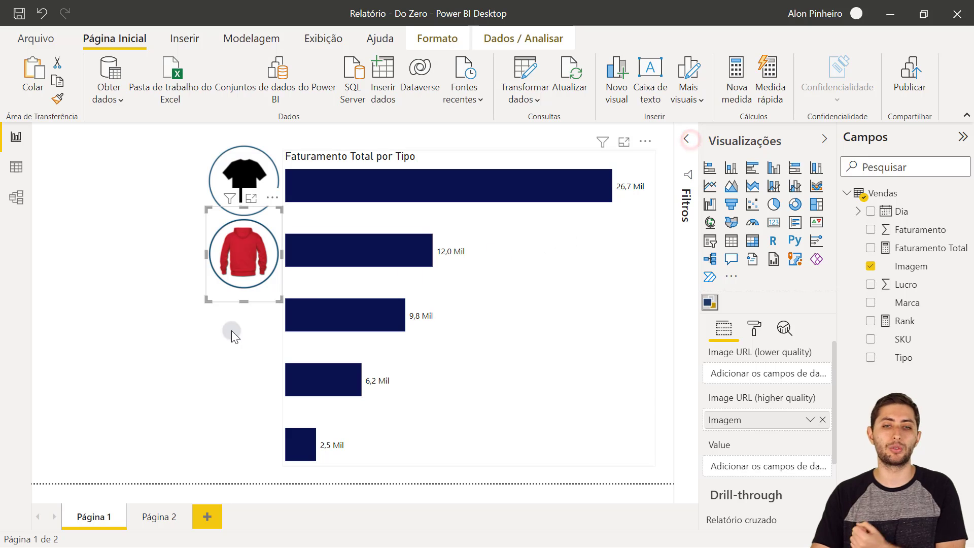
{"action": "left_click", "coordinate": [172, 332]}
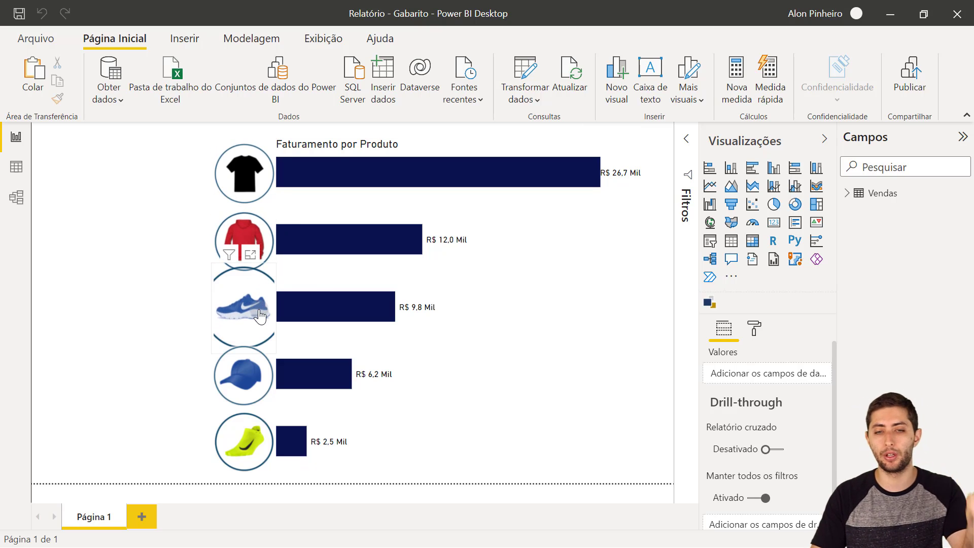
Add an empty slicer visual to the page as a tall box in the blank area beside the product images
{"action": "left_click", "coordinate": [124, 398]}
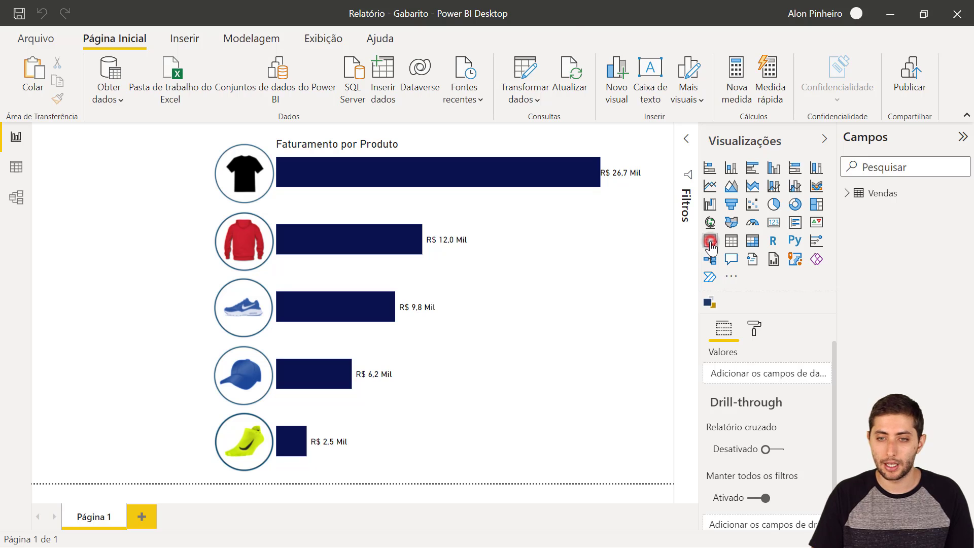
{"action": "left_click", "coordinate": [711, 243]}
{"action": "left_click_drag", "start_coordinate": [137, 210], "coordinate": [214, 434]}
{"action": "left_click_drag", "start_coordinate": [174, 368], "coordinate": [153, 365]}
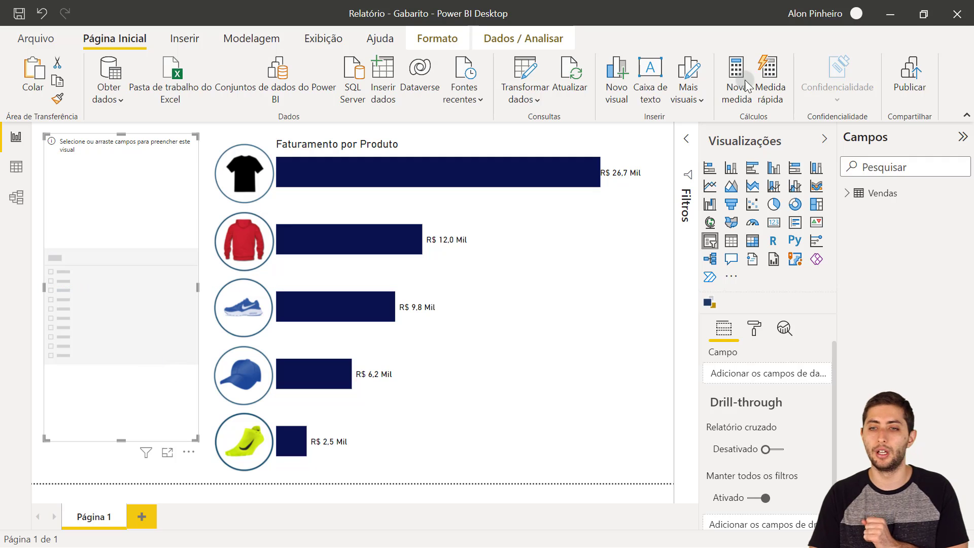
Add the Mês level of the Dia date hierarchy from the Vendas table to the slicer
{"action": "left_click", "coordinate": [847, 193]}
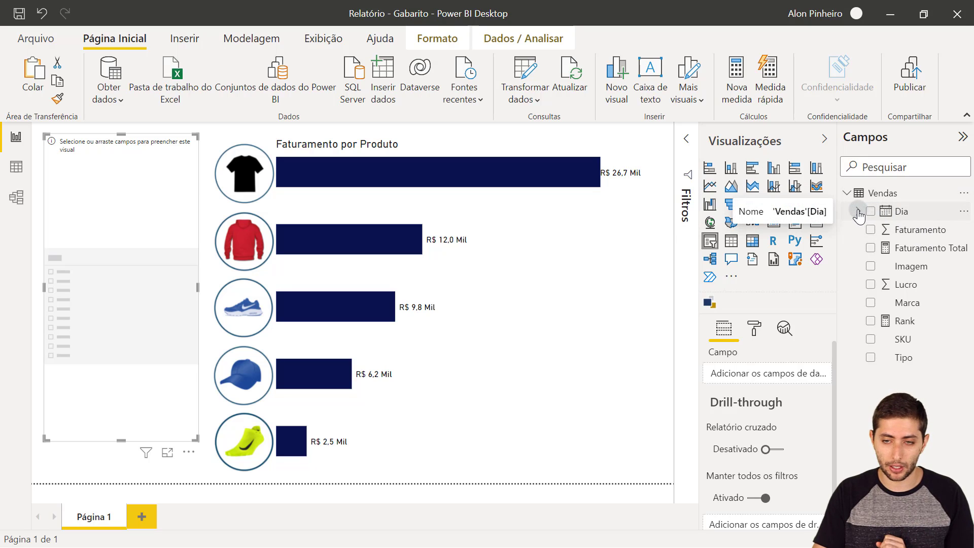
{"action": "left_click_drag", "start_coordinate": [839, 227], "coordinate": [830, 227]}
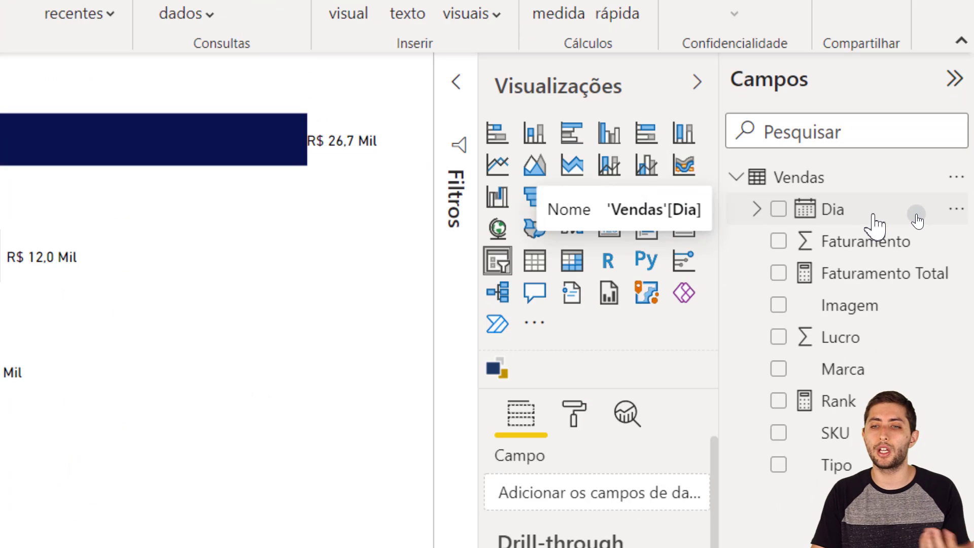
{"action": "left_click", "coordinate": [756, 209]}
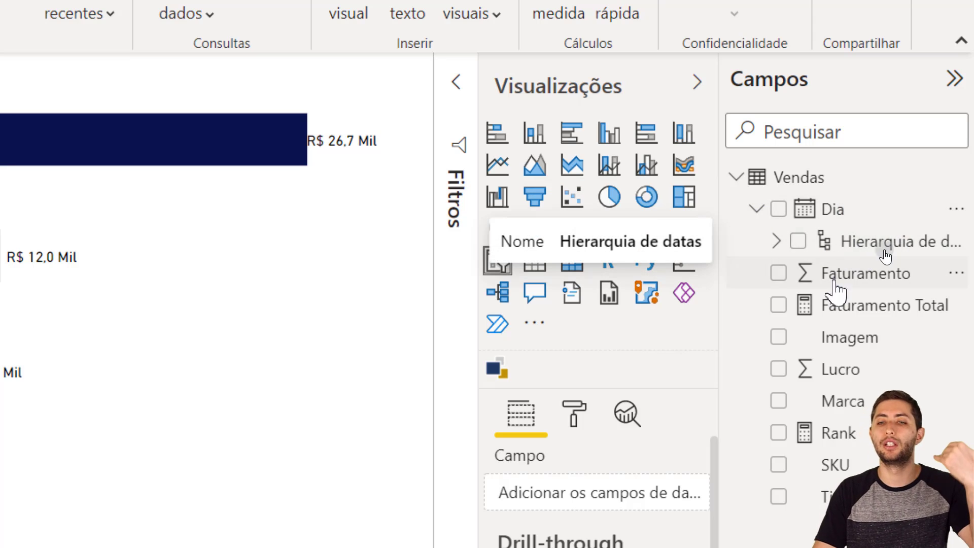
{"action": "left_click", "coordinate": [776, 241]}
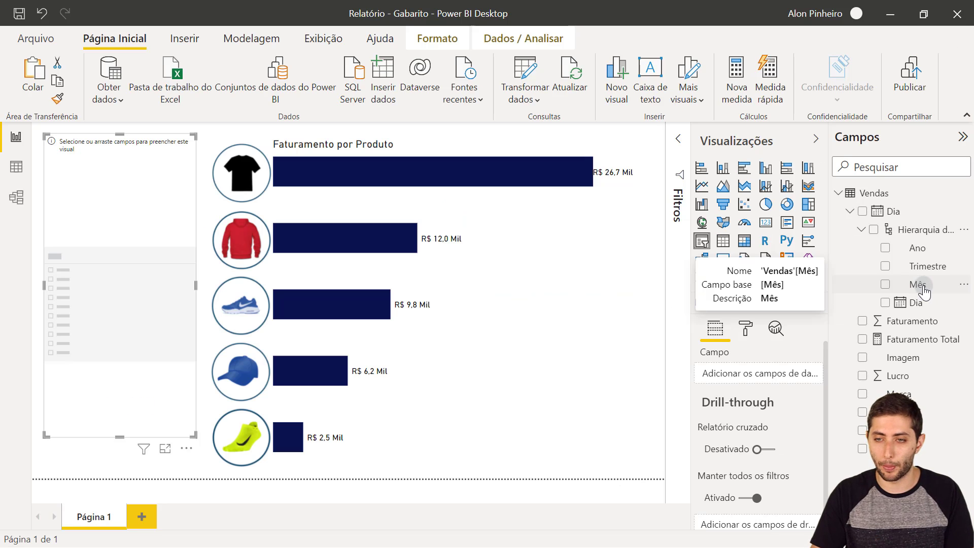
{"action": "left_click_drag", "start_coordinate": [894, 337], "coordinate": [648, 502]}
{"action": "left_click_drag", "start_coordinate": [787, 378], "coordinate": [790, 380]}
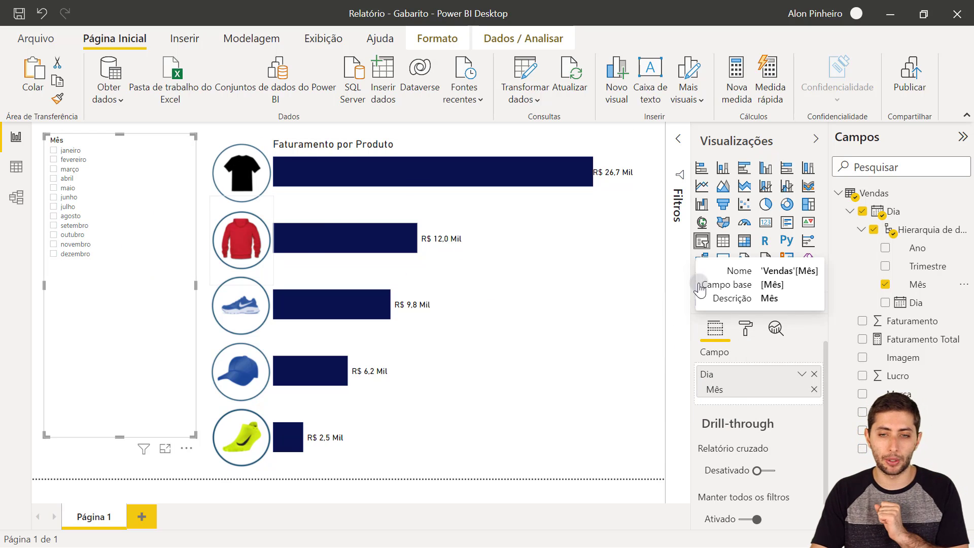
Set the text size of the month slicer's items (Itens) to 15 pt and deselect the slicer
{"action": "left_click", "coordinate": [742, 335]}
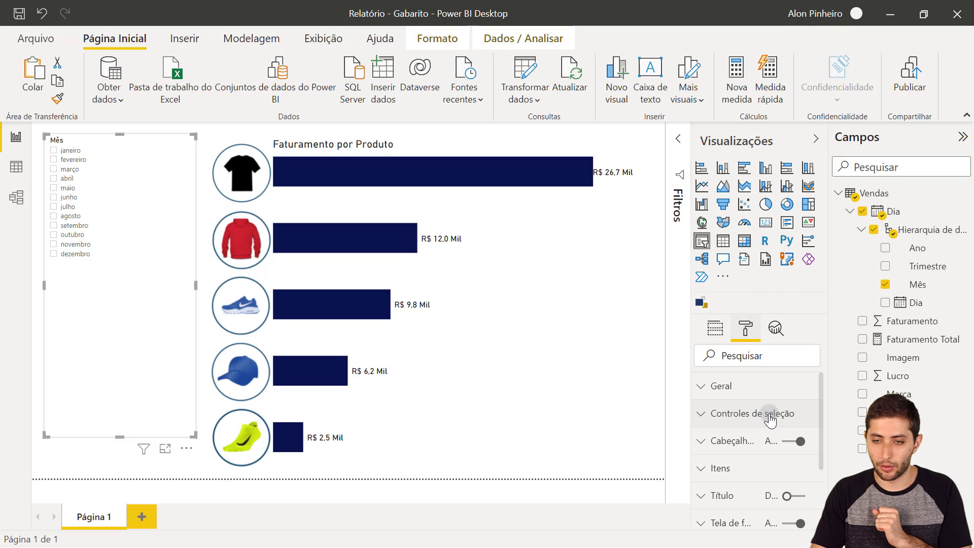
{"action": "left_click", "coordinate": [736, 466]}
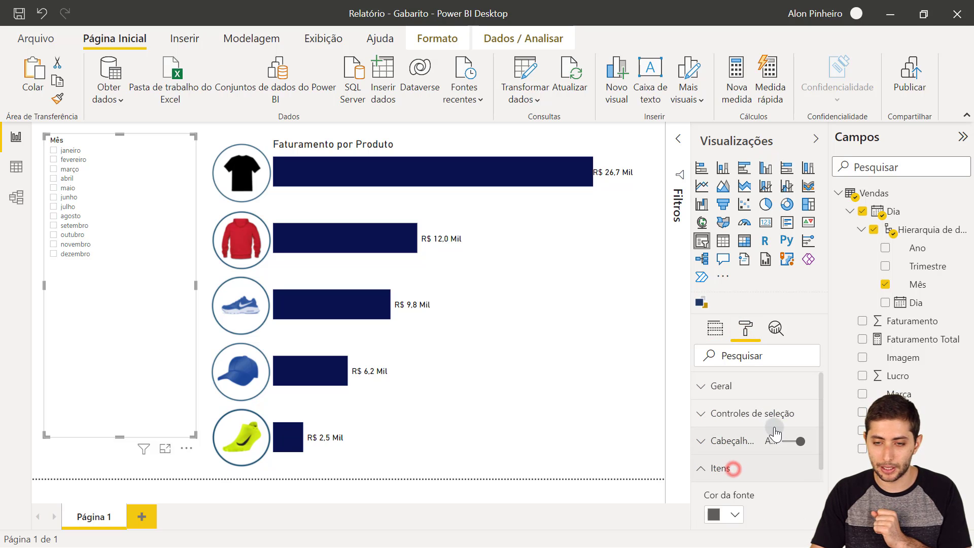
{"action": "scroll", "coordinate": [783, 449], "scroll_direction": "down", "scroll_amount": 5}
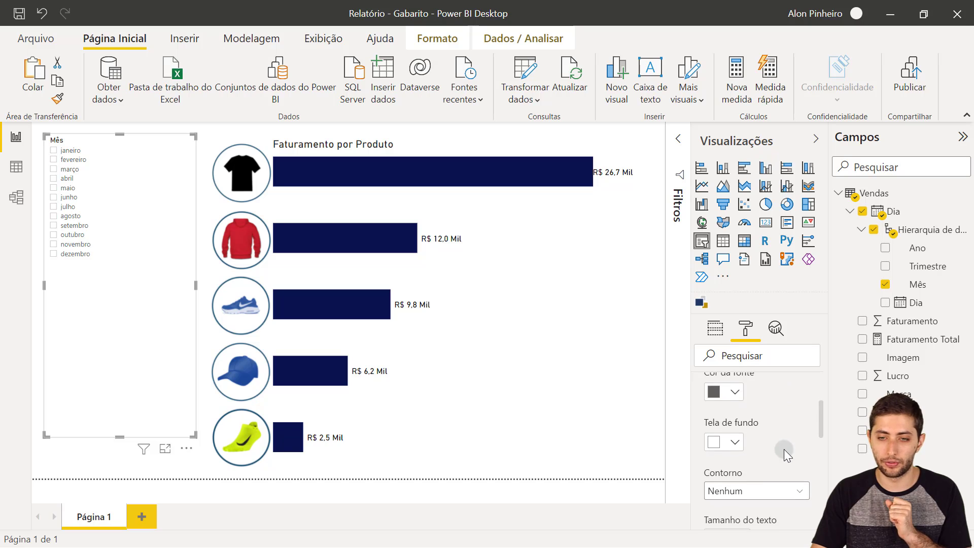
{"action": "left_click_drag", "start_coordinate": [727, 436], "coordinate": [699, 435]}
{"action": "type", "text": "15"}
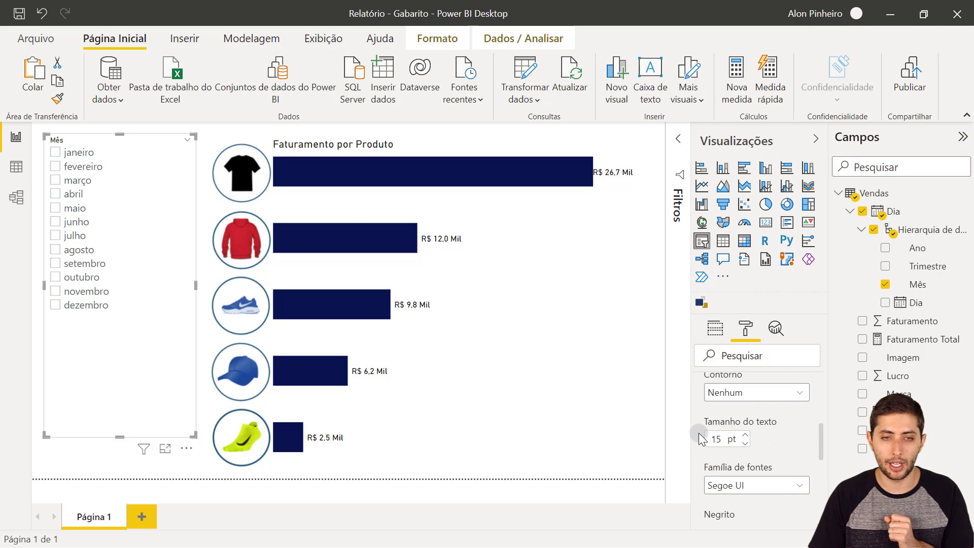
{"action": "left_click", "coordinate": [652, 319]}
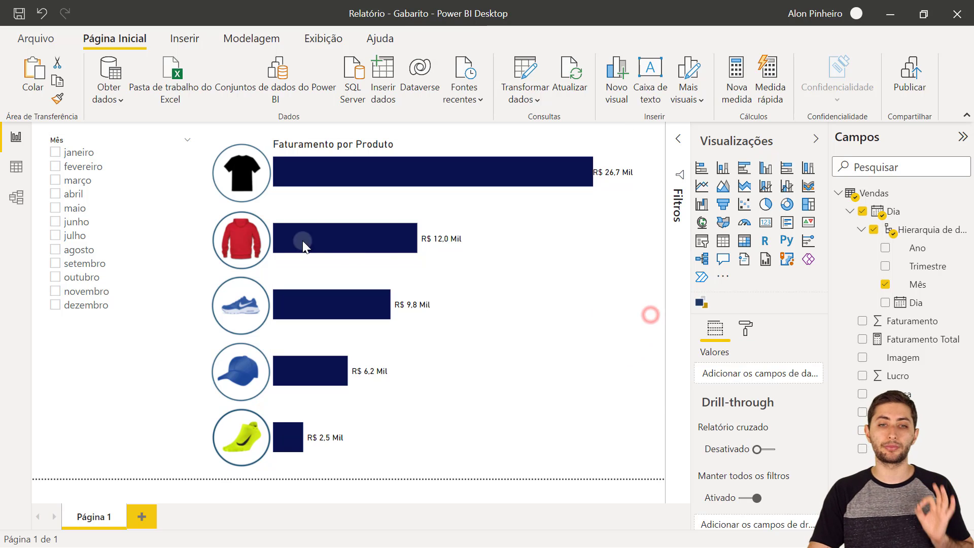
Test the month slicer with abril, junho, julho, fevereiro and outubro one at a time, checking bars against images, and clear the selection
{"action": "left_click", "coordinate": [75, 194]}
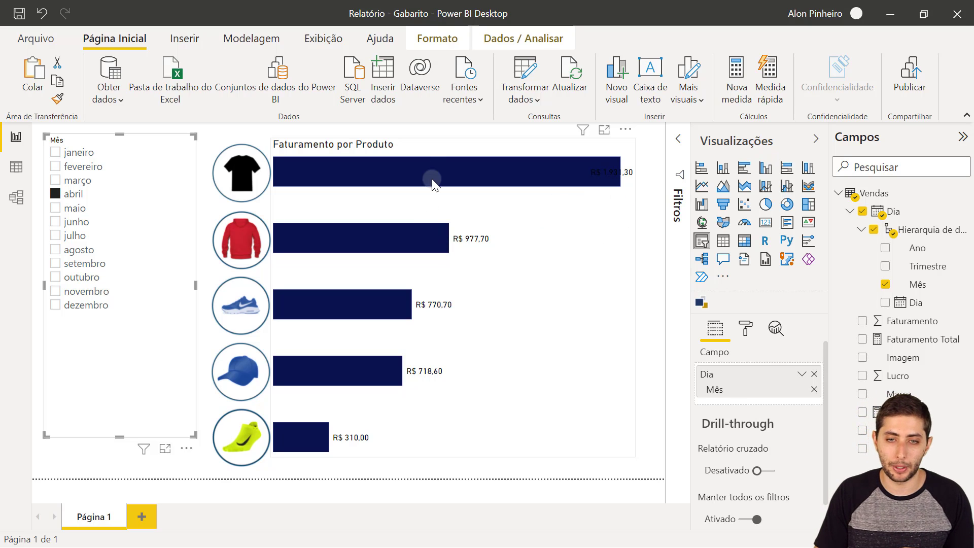
{"action": "mouse_move", "coordinate": [433, 171]}
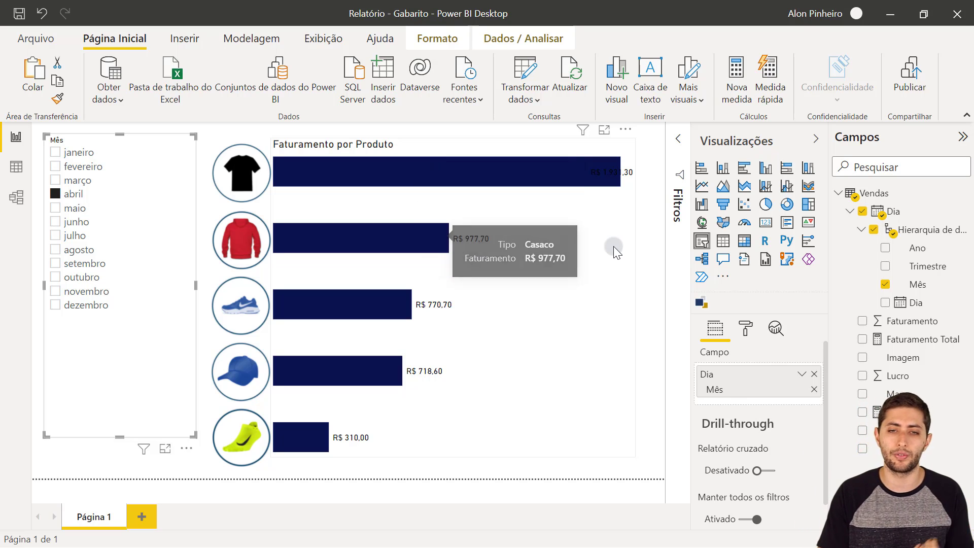
{"action": "left_click", "coordinate": [80, 223]}
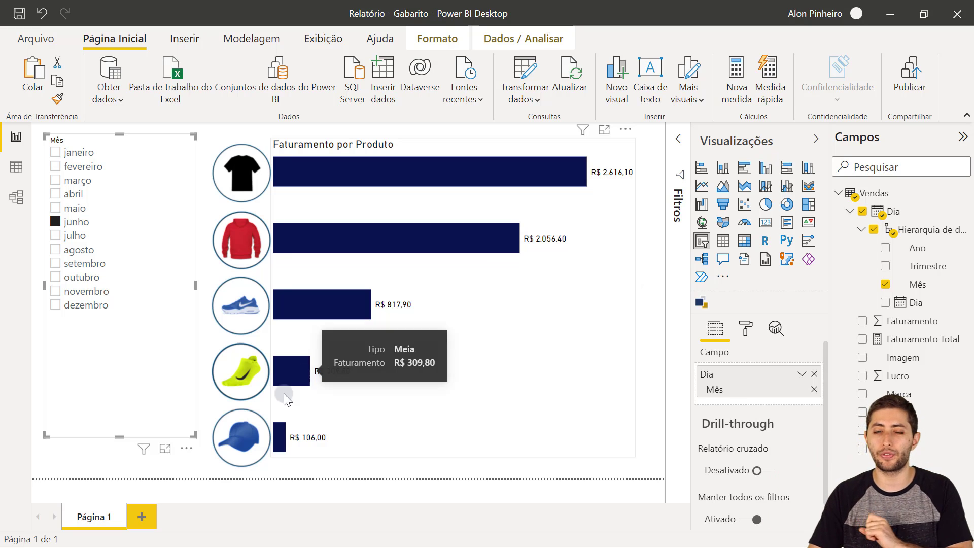
{"action": "left_click", "coordinate": [74, 234]}
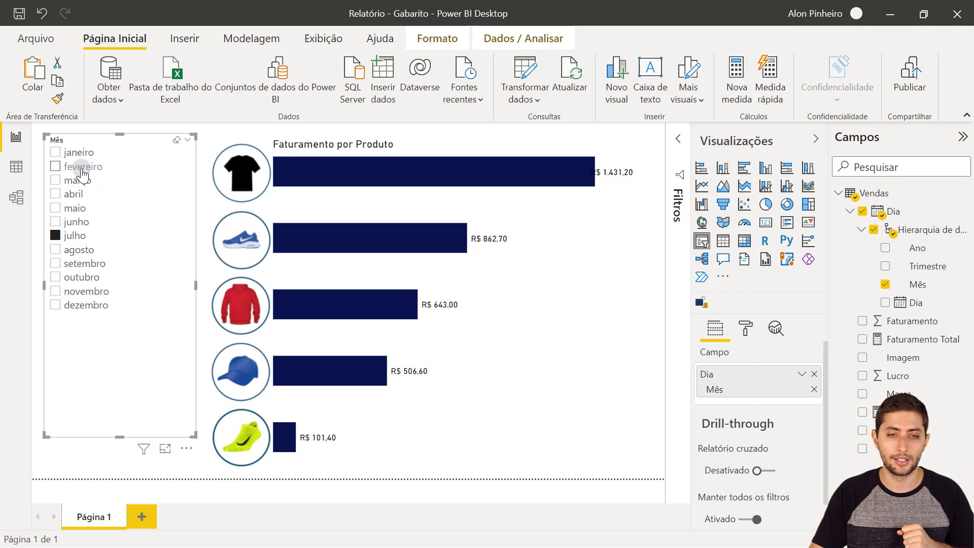
{"action": "left_click", "coordinate": [81, 168]}
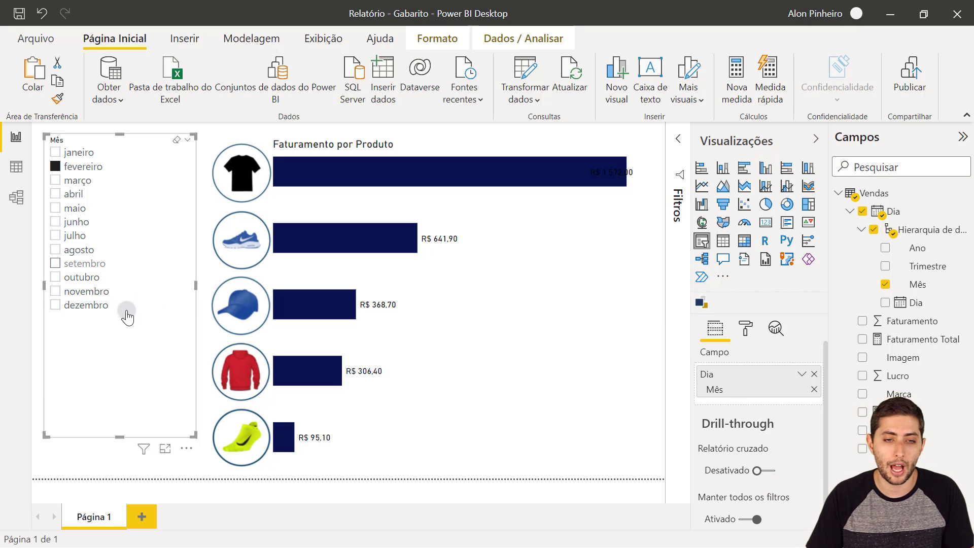
{"action": "left_click", "coordinate": [76, 277]}
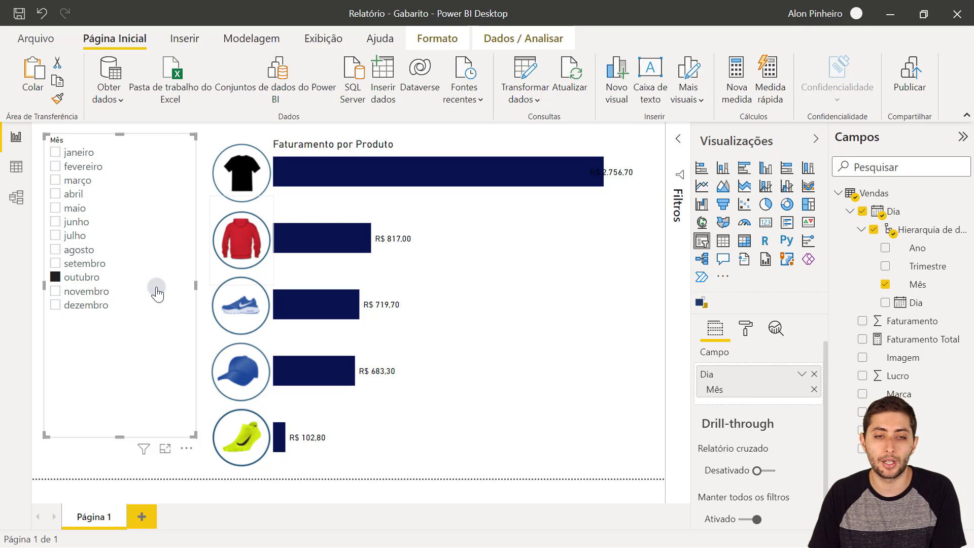
{"action": "left_click", "coordinate": [73, 278]}
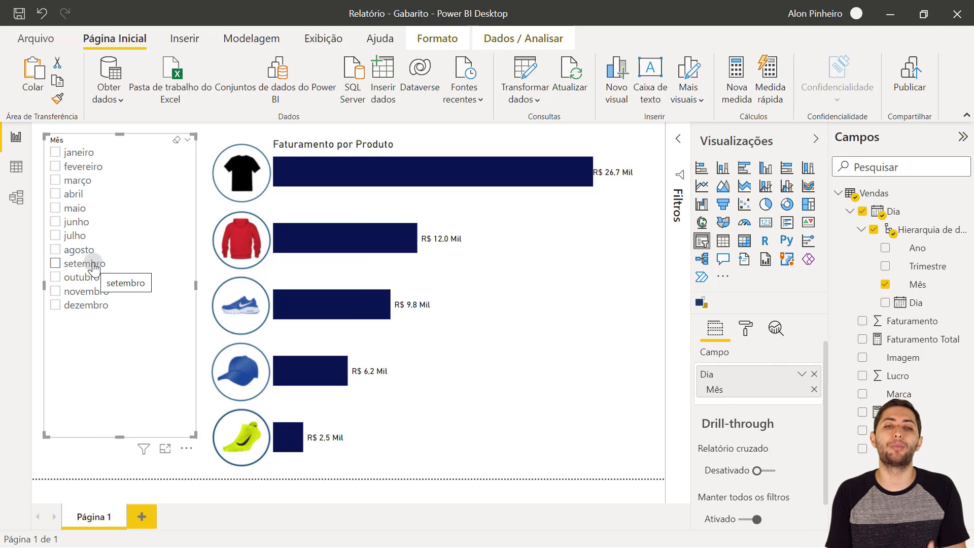